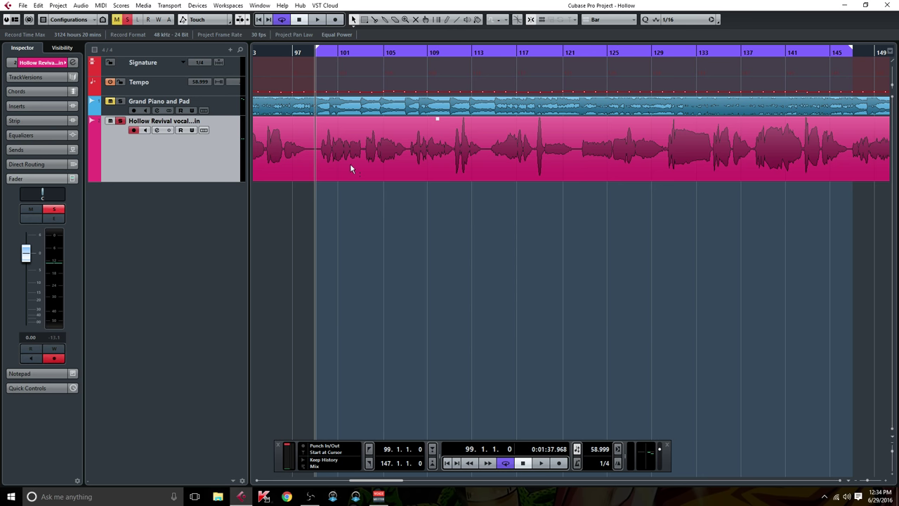
Play the soloed vocal from bar 99 to hear it unprocessed, and return the playhead to bar 99.
key("space")
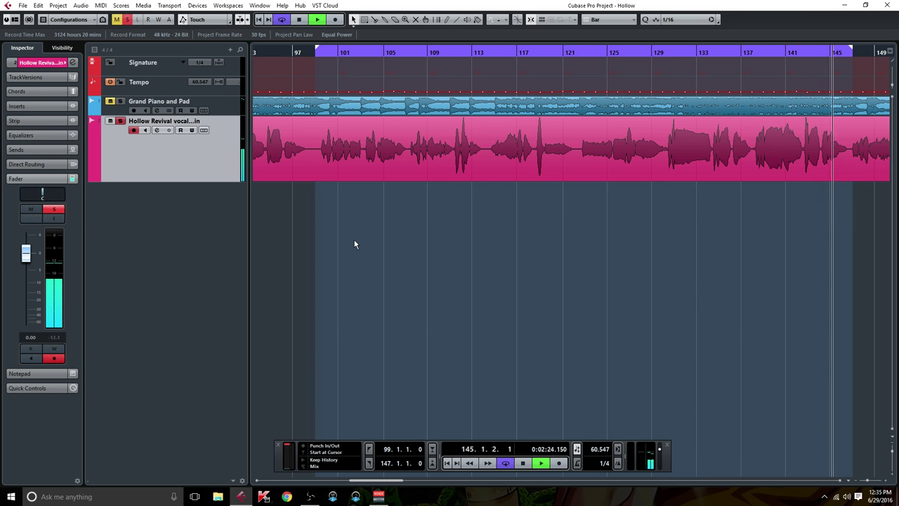
key("space")
left_click(355, 244)
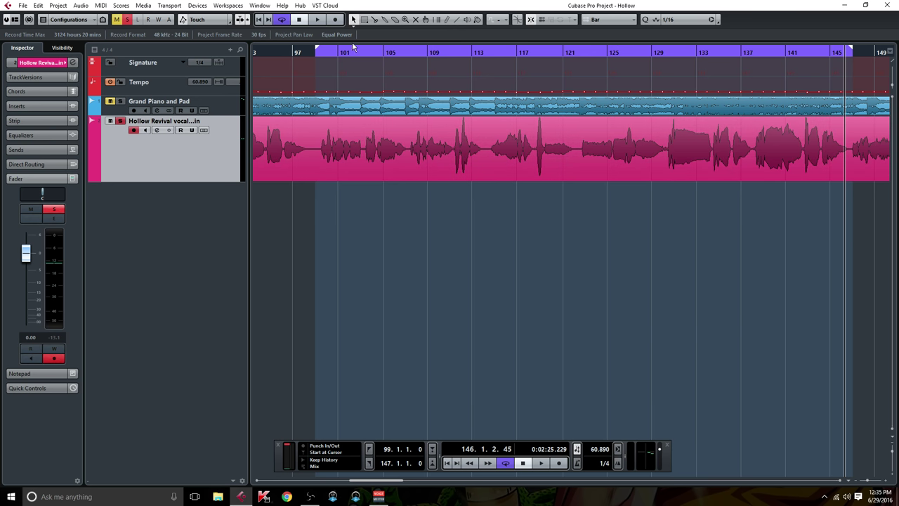
left_click(315, 54)
left_click(315, 54)
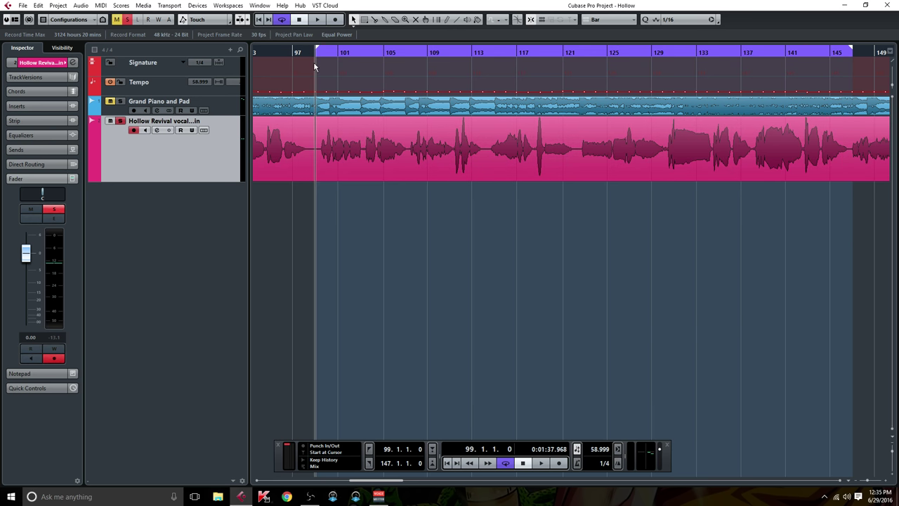
Open the channel settings of the Hollow Revival vocal track and load the DeEsser in its first insert slot.
left_click(157, 131)
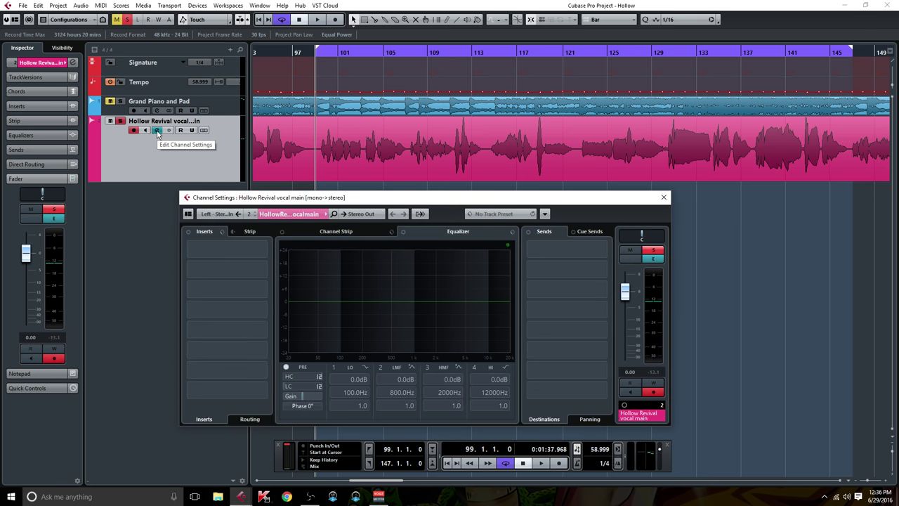
left_click_drag(249, 201, 255, 187)
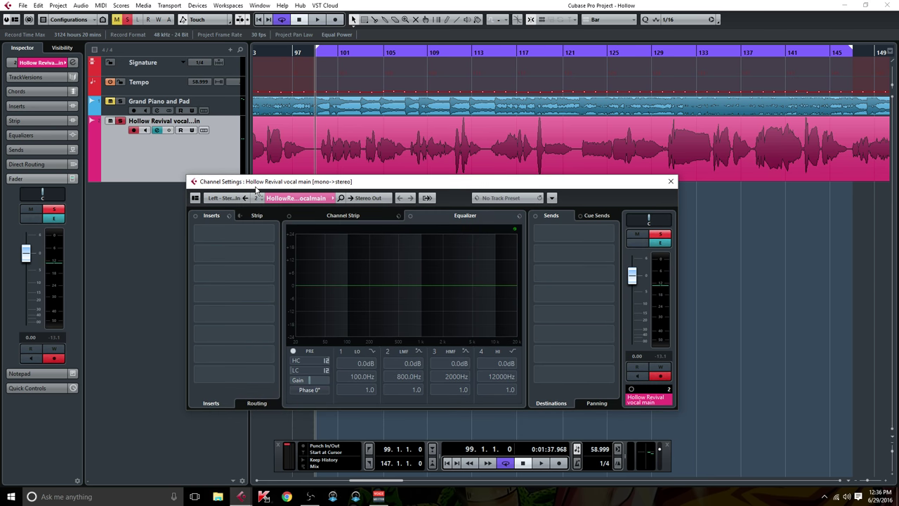
left_click(271, 233)
type("dess")
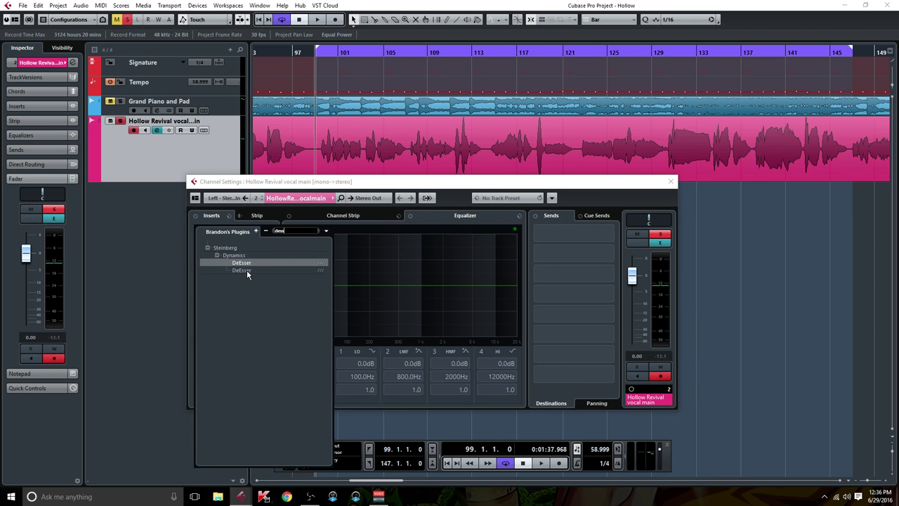
left_click(247, 269)
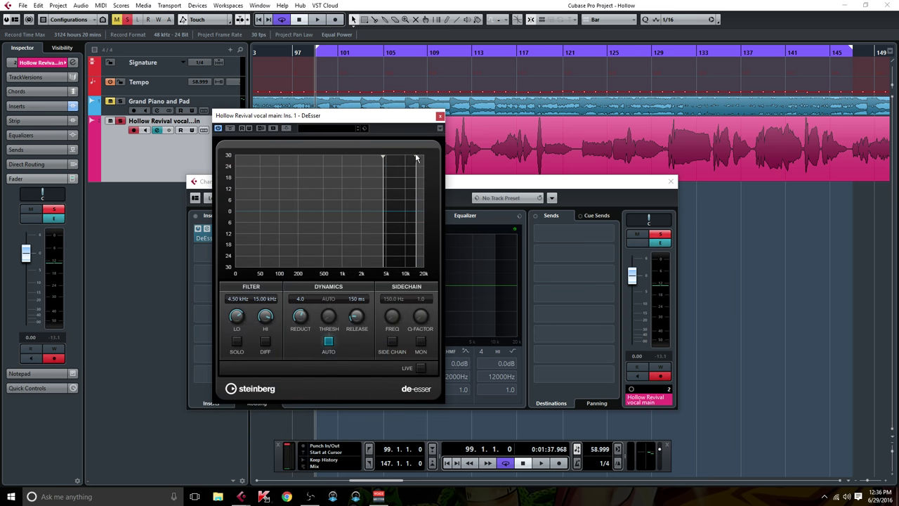
Set the DeEsser's filter range to 2.03 kHz for the low limit and 20.00 kHz for the high limit.
left_click_drag(415, 161, 440, 164)
left_click_drag(383, 158, 361, 158)
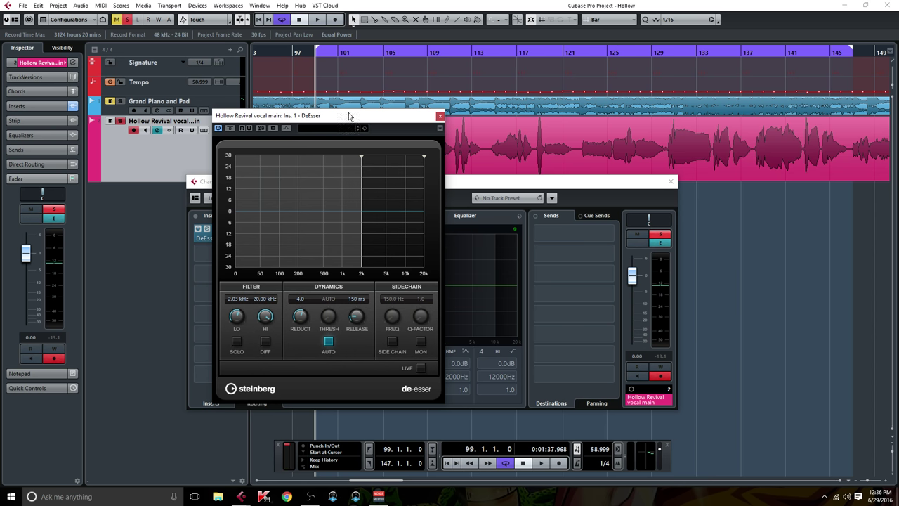
left_click_drag(349, 117, 389, 151)
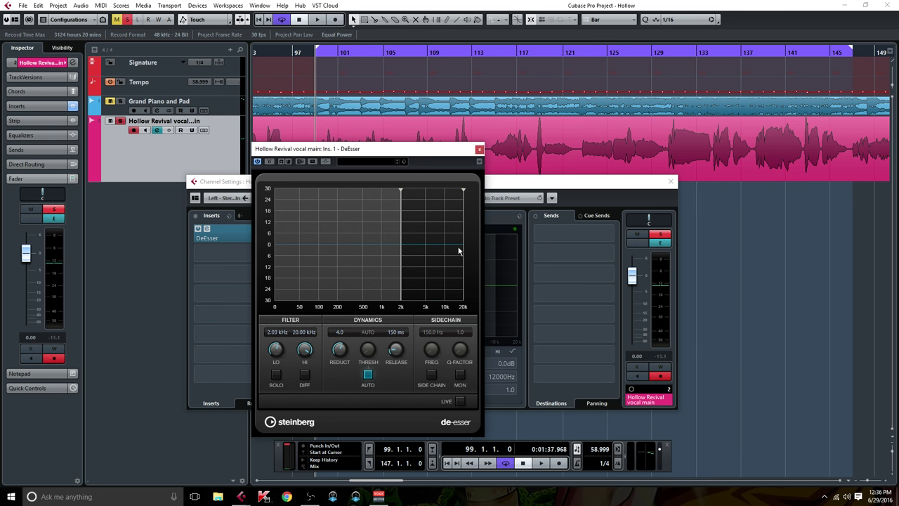
Play the vocal through the DeEsser to watch its frequency display, and close the plugin window.
key("space")
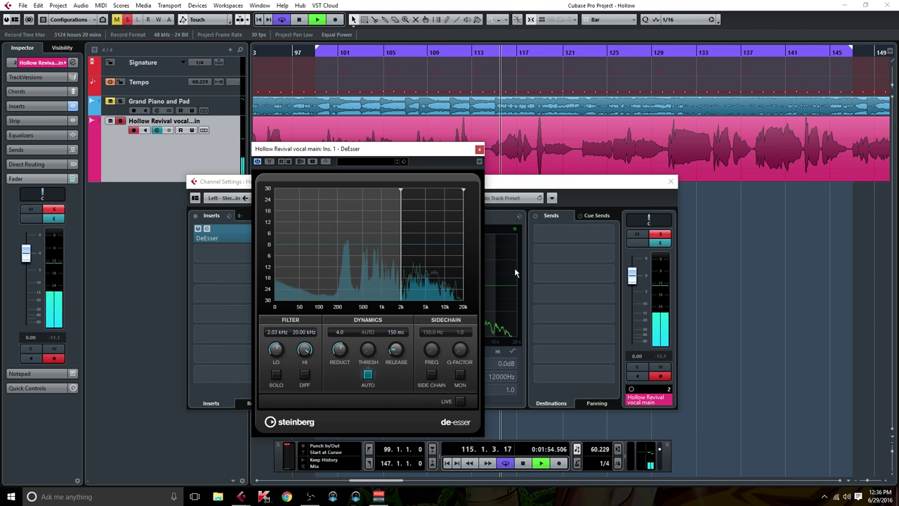
key("space")
left_click(479, 149)
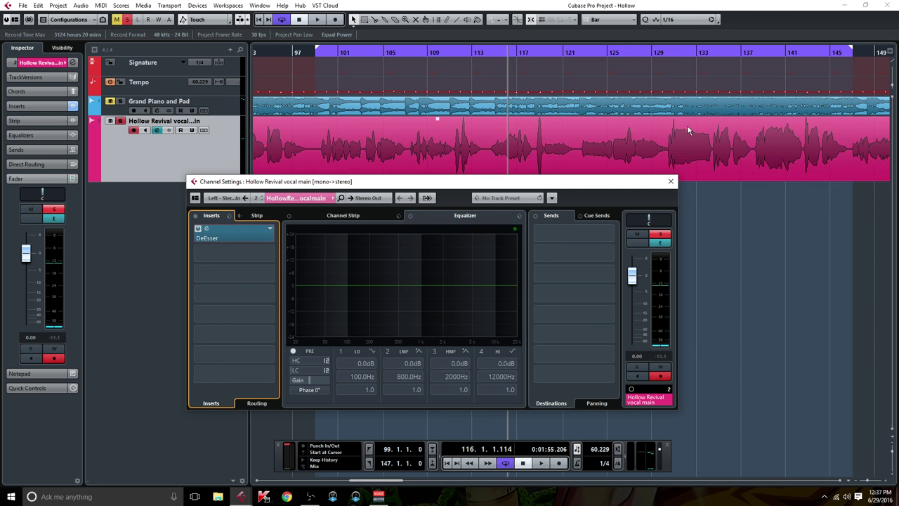
Load Virtual Tape Machines in the second insert slot, with machine type 2" 16 Track and speed 15 ips.
left_click(270, 255)
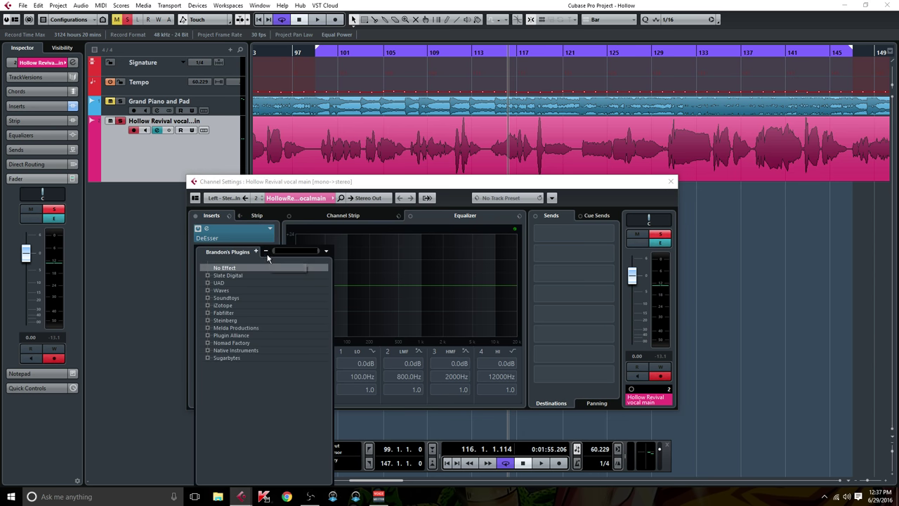
type("tm")
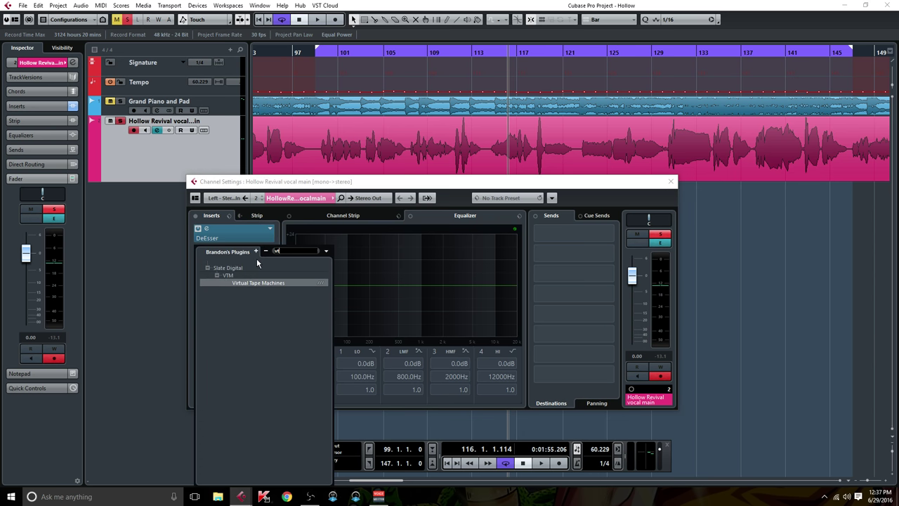
left_click(258, 282)
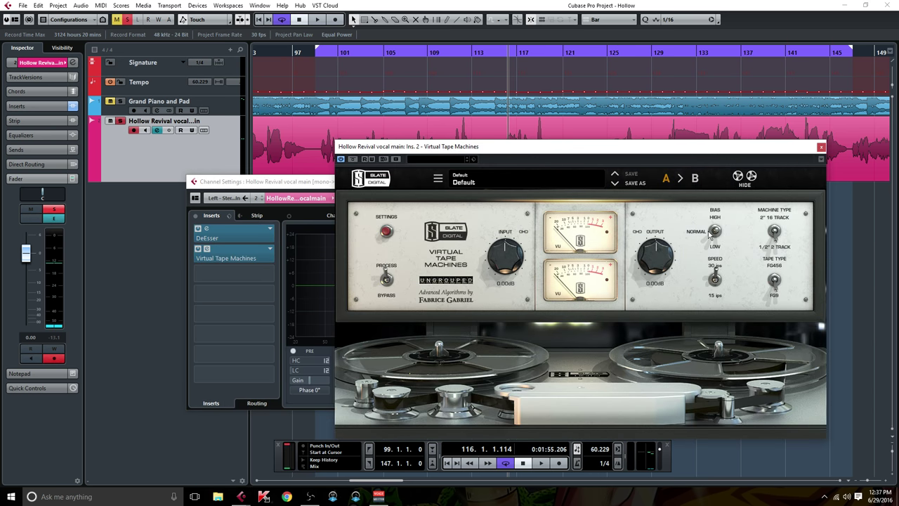
left_click(775, 234)
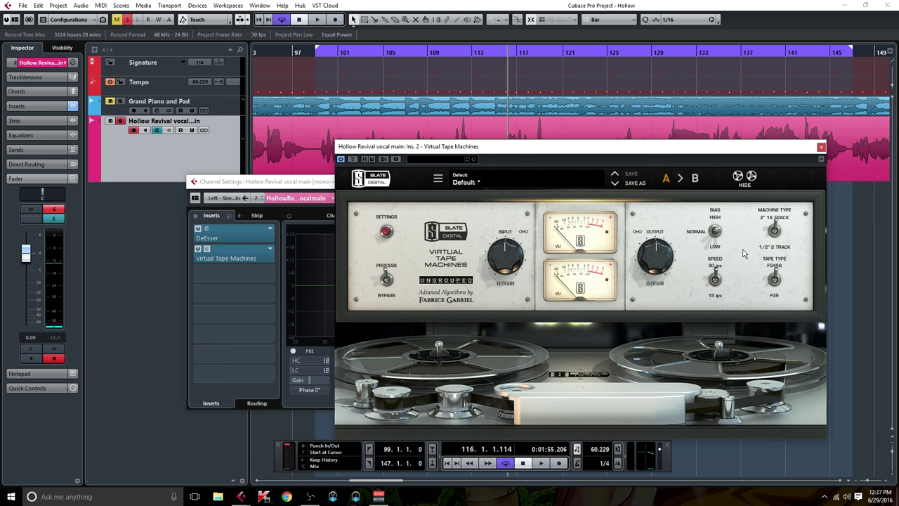
left_click(715, 279)
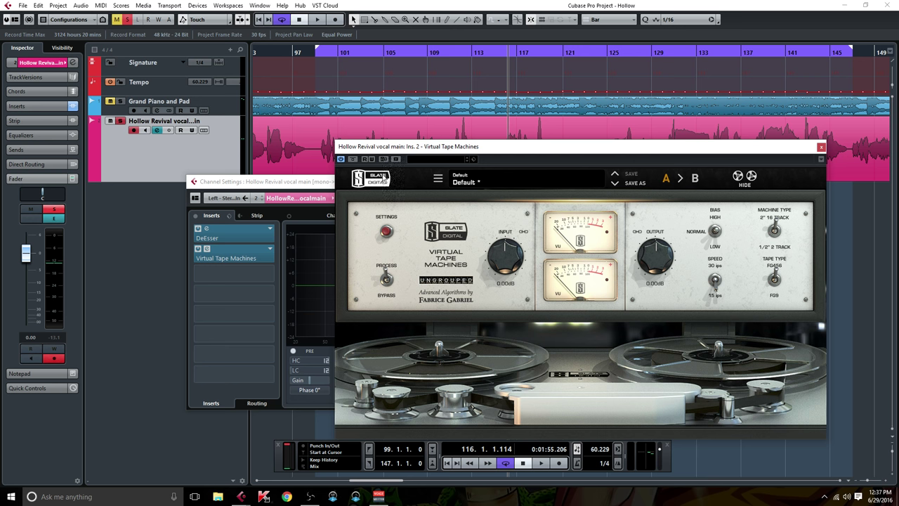
Compare the vocal with all inserts bypassed and active during playback, and close the tape machine window.
key("space")
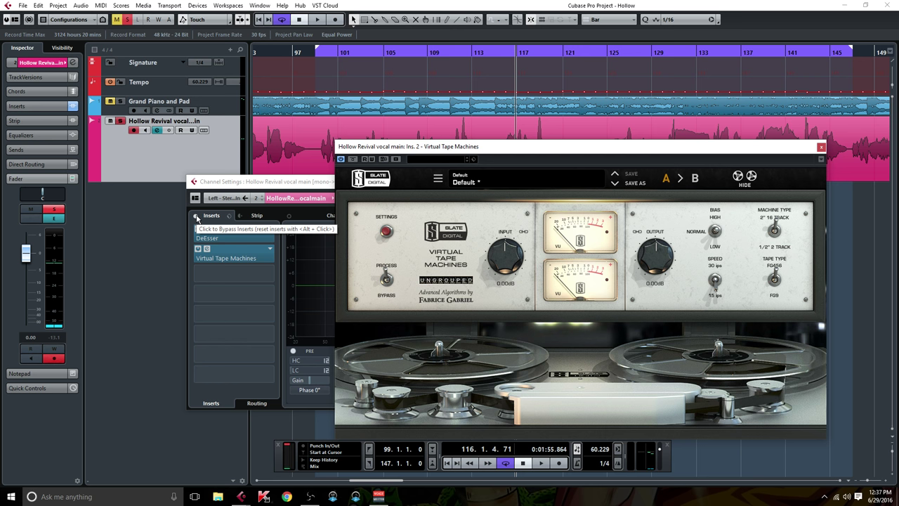
key("space")
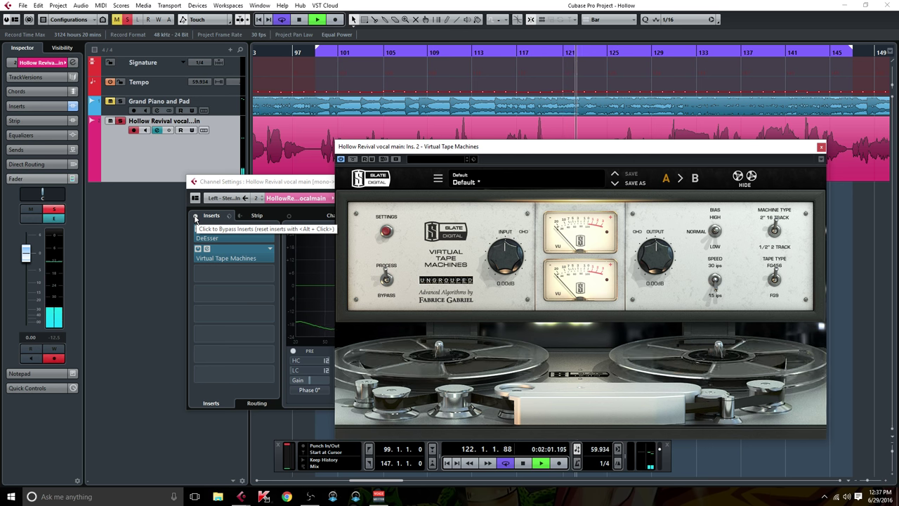
left_click(195, 218)
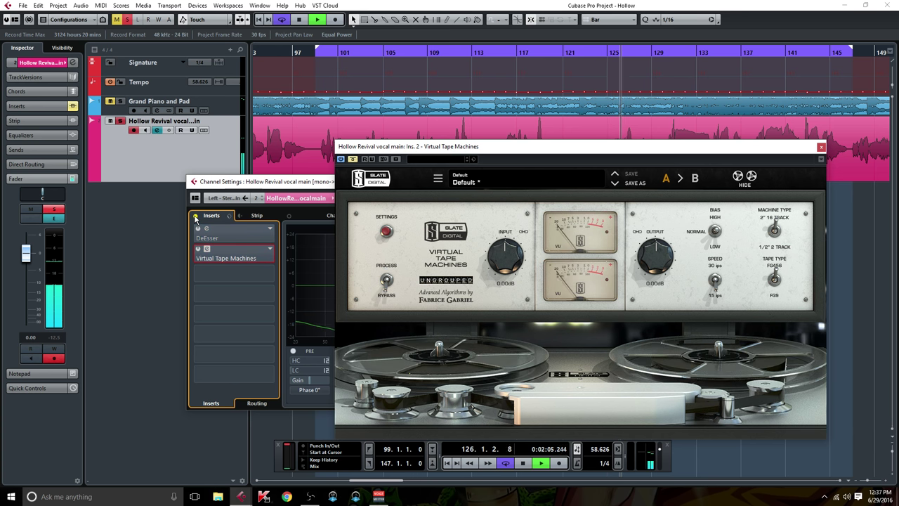
left_click(195, 217)
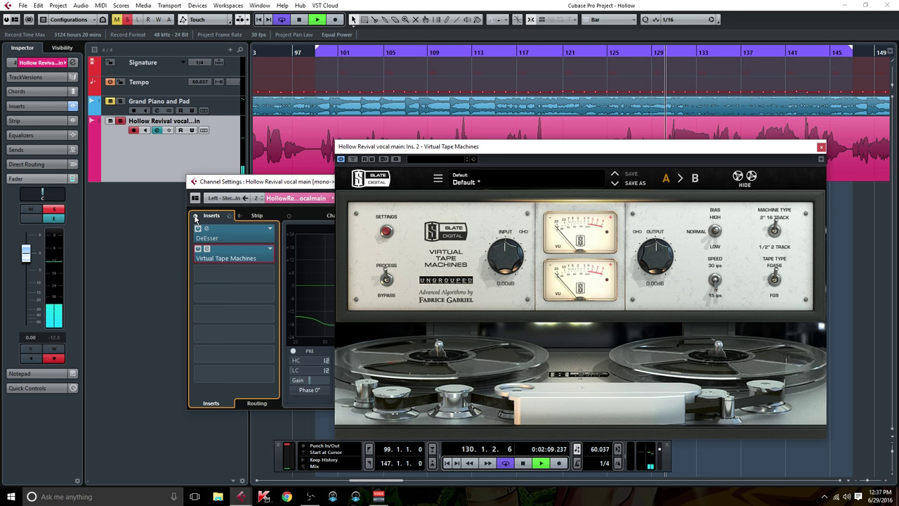
key("space")
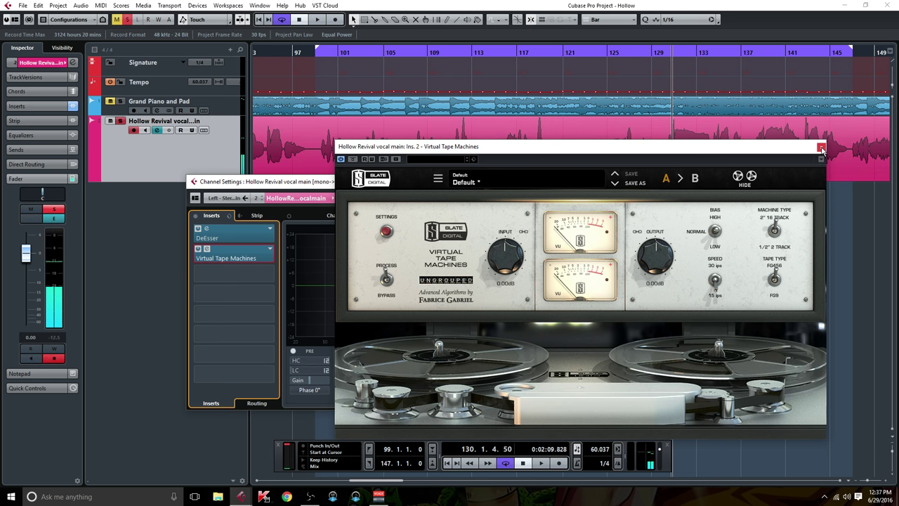
left_click(822, 149)
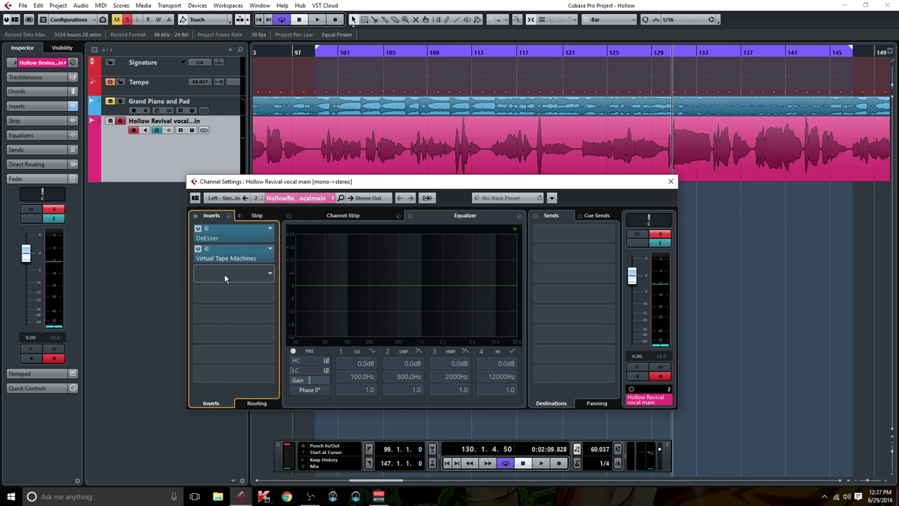
Load Virtual Mix Rack in the third insert slot and place the VCC Channel module in rack slot A.
left_click(270, 274)
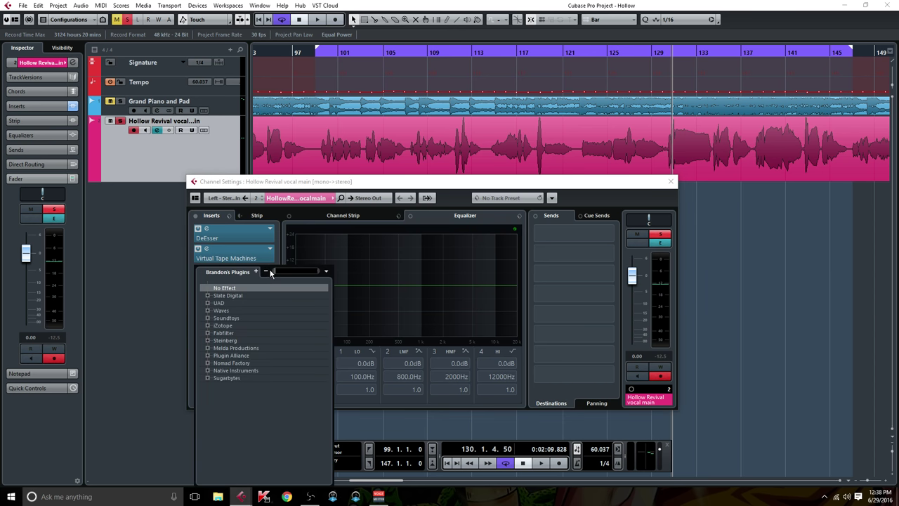
type("vmr")
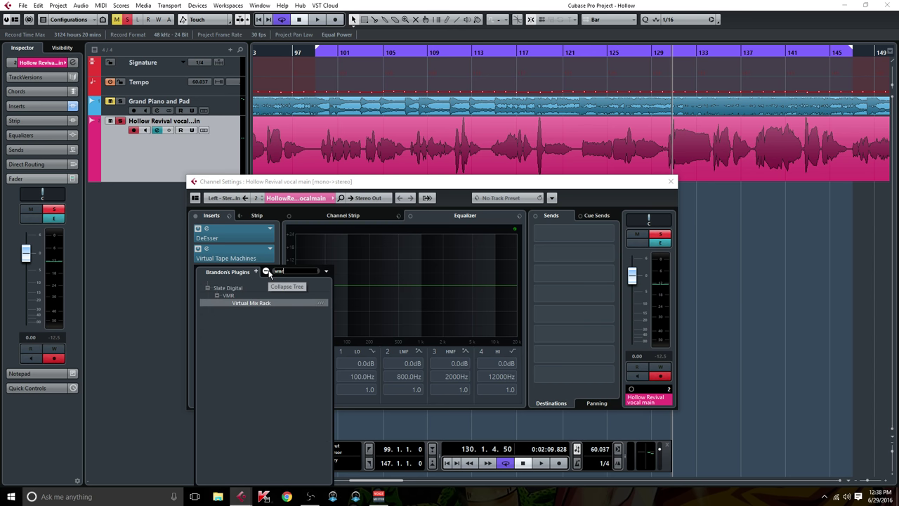
left_click(259, 304)
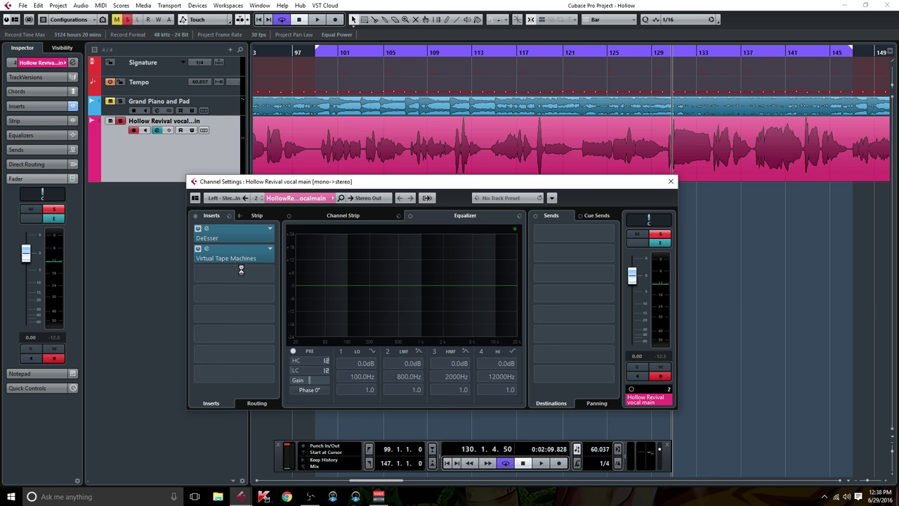
scroll(317, 300, "down", 3)
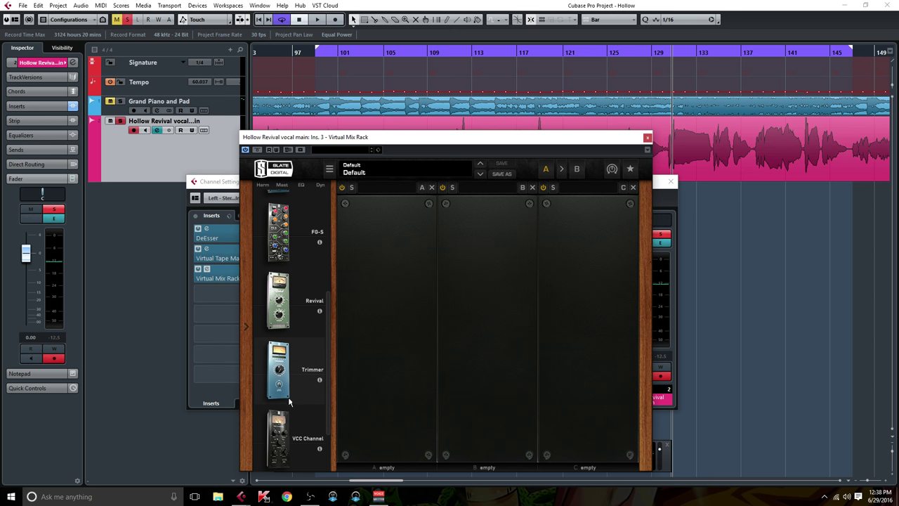
scroll(288, 401, "down", 2)
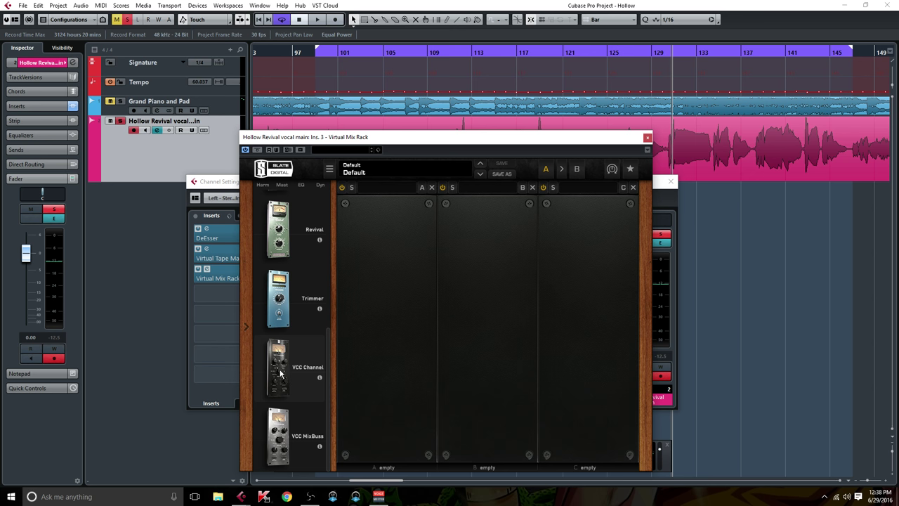
left_click_drag(280, 373, 383, 351)
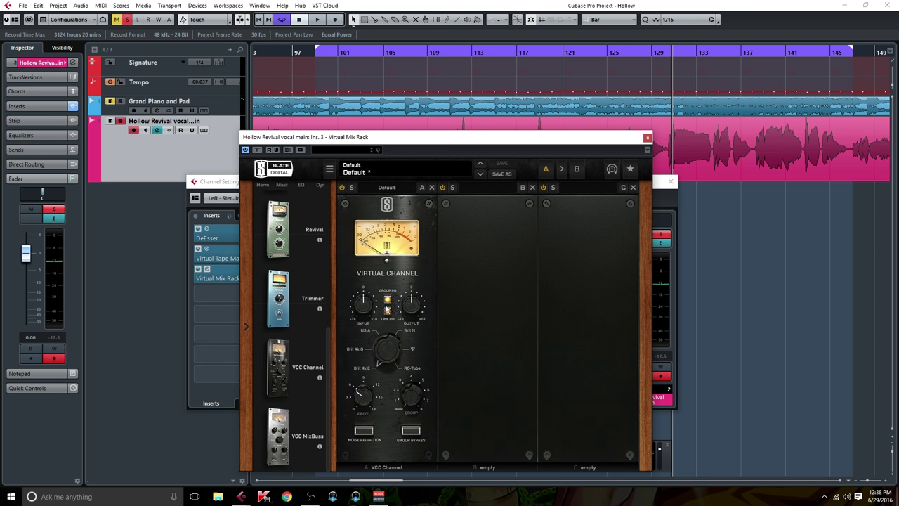
Turn off Group I/O on the VCC Channel and set its console model to Ψ.
left_click(388, 300)
left_click(409, 329)
left_click(413, 351)
Play the vocal through the VCC Channel module to hear the console coloration.
key("space")
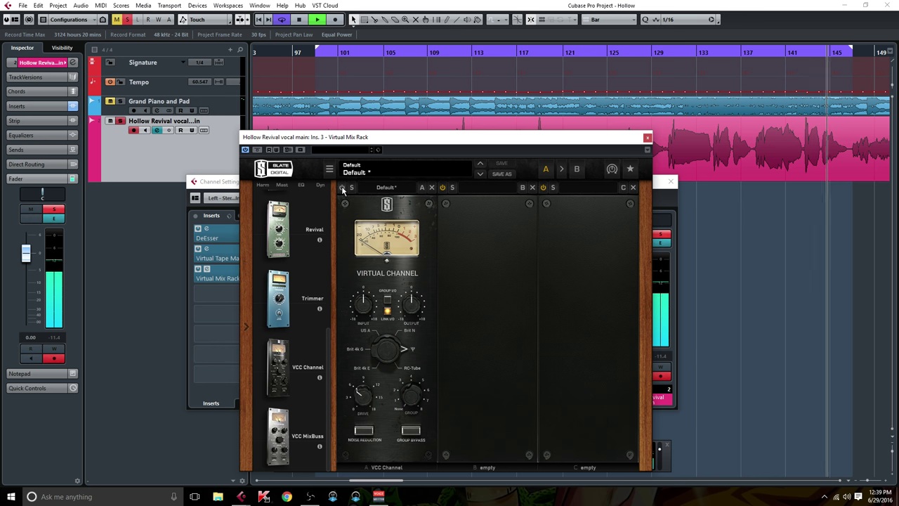
key("space")
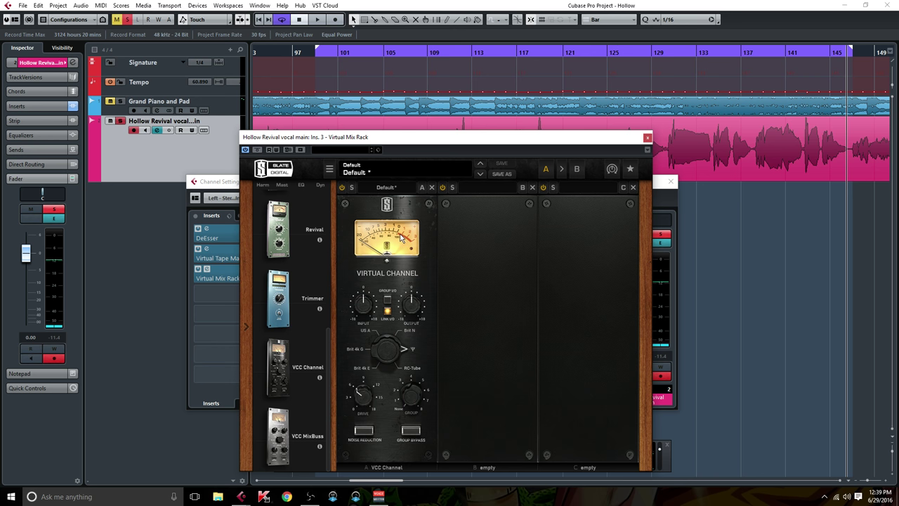
key("space")
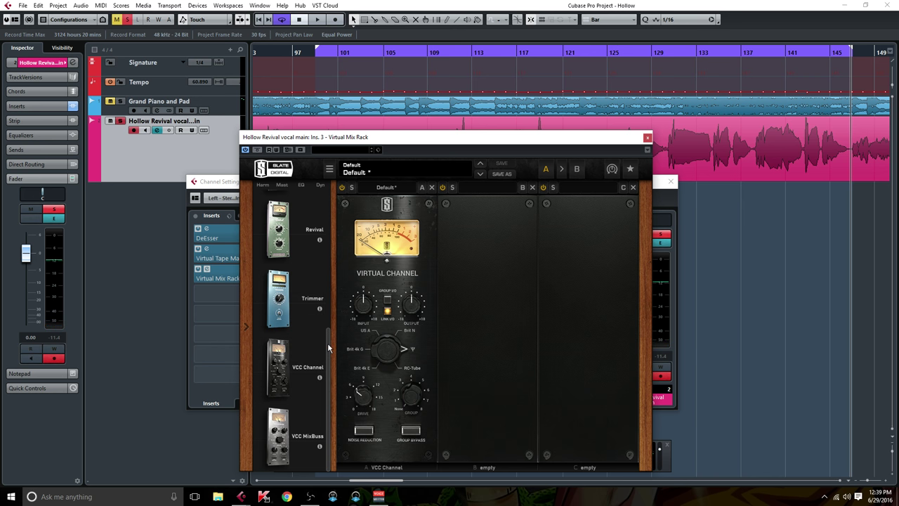
Place the FG-S equalizer module in rack slot B beside the VCC Channel.
left_click_drag(327, 347, 333, 271)
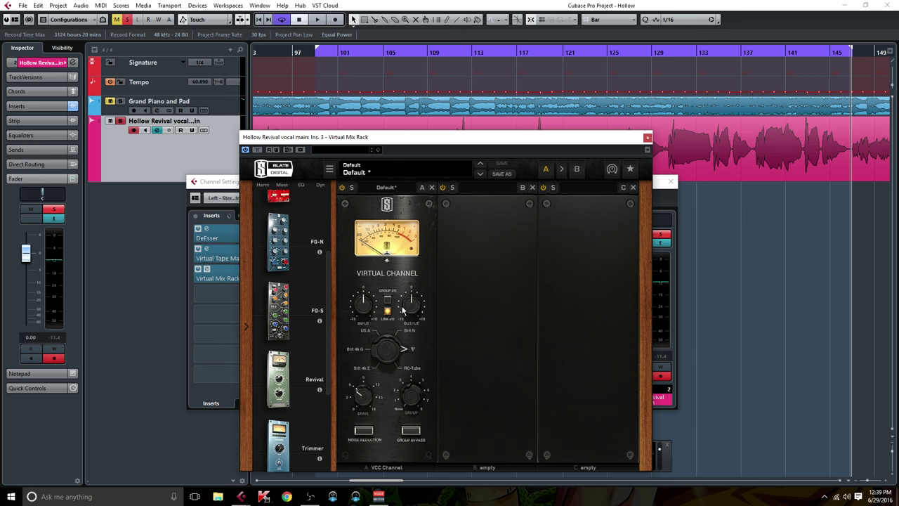
left_click_drag(403, 309, 426, 302)
double_click(367, 303)
left_click_drag(286, 303, 479, 344)
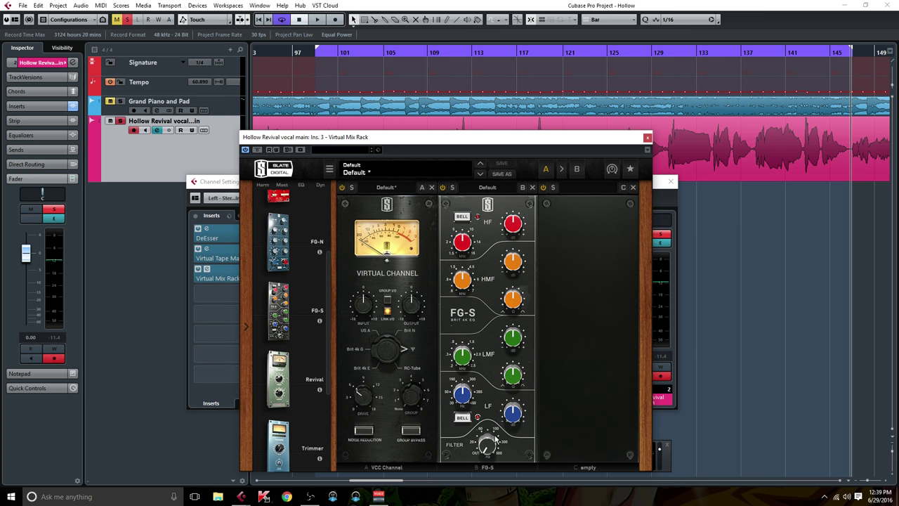
Set the FG-S equalizer's filter frequency to 150 Hz.
mouse_move(492, 445)
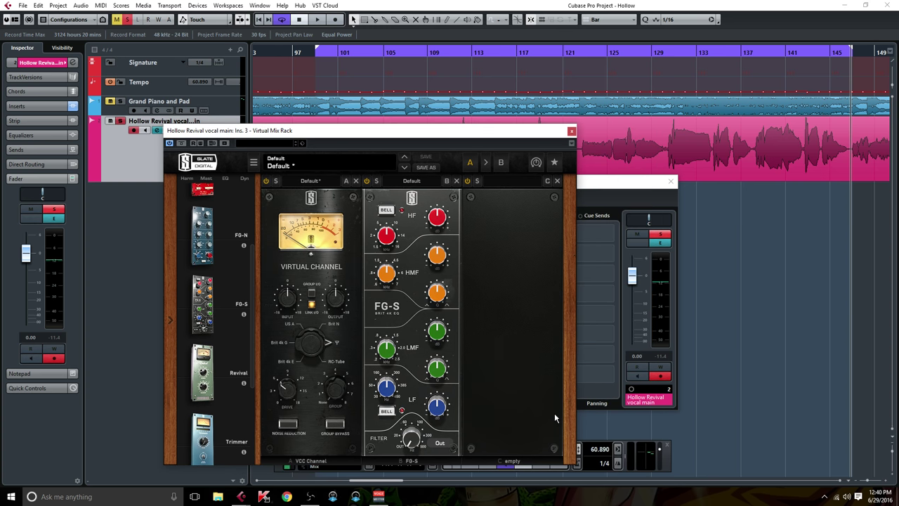
mouse_move(411, 441)
type("150")
key("Return")
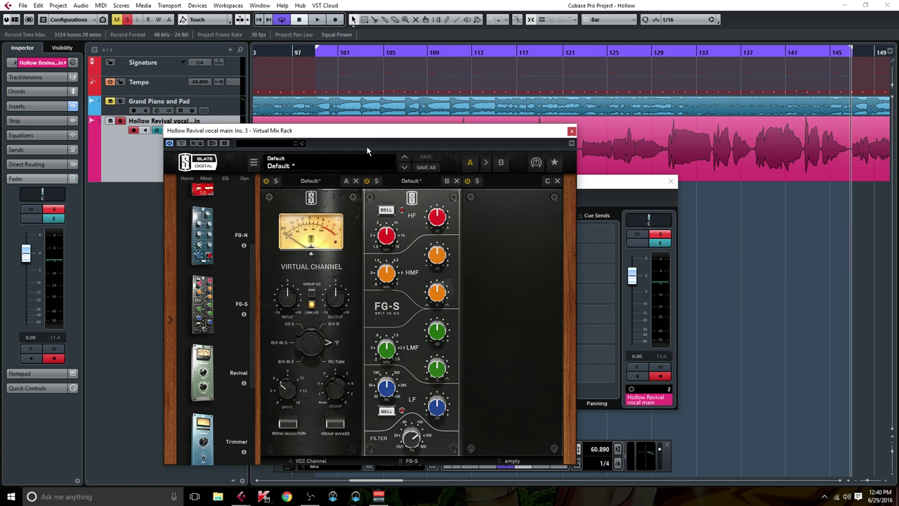
Compare the vocal with and without the FG-S equalizer by bypassing and re-enabling the module during playback.
key("space")
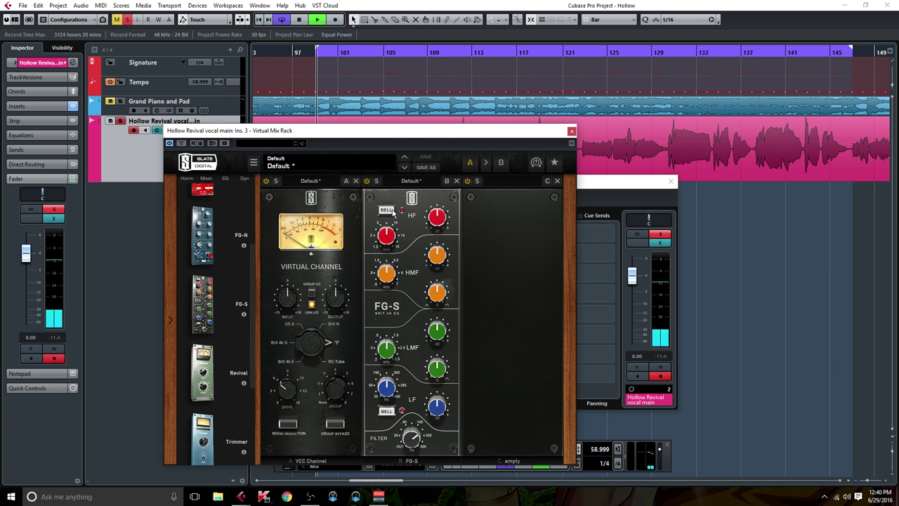
left_click(367, 181)
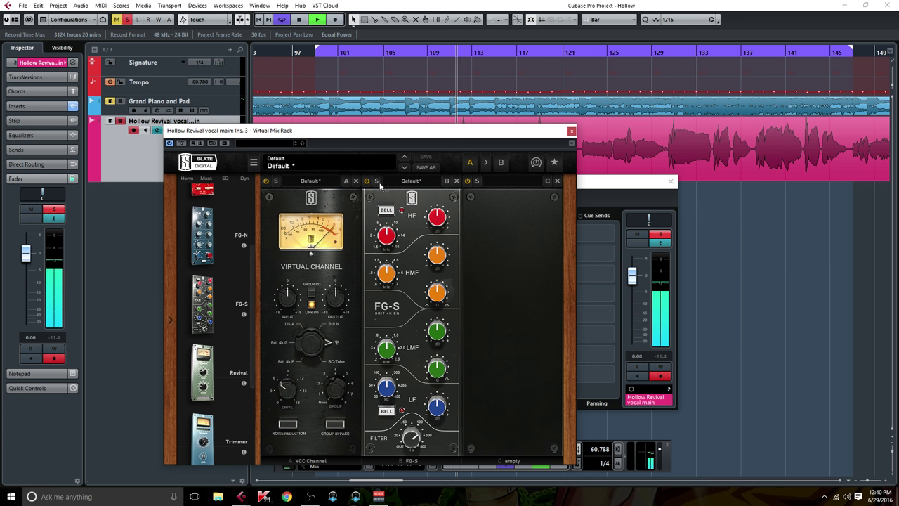
left_click(367, 181)
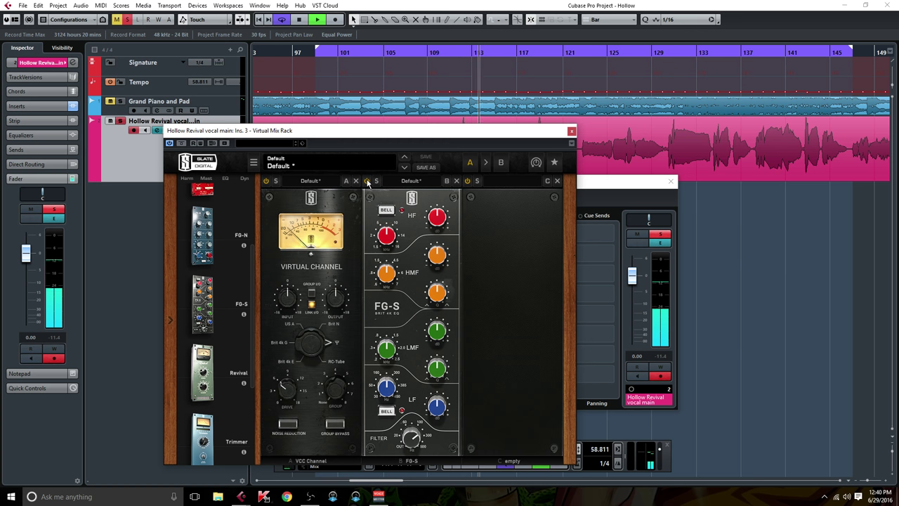
key("space")
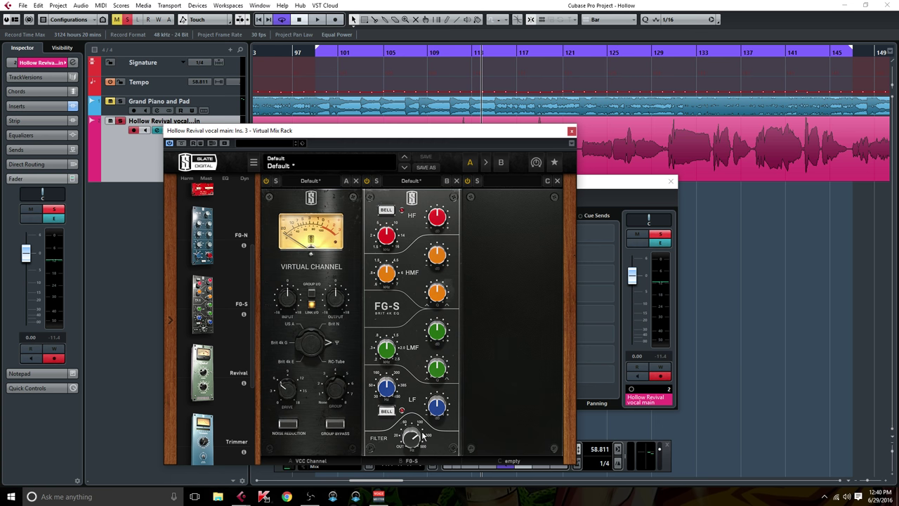
Sweep the FG-S LMF band with a +15 dB boost during playback to locate the resonance, and cut the gain at that frequency.
mouse_move(422, 435)
mouse_move(435, 337)
left_click_drag(437, 335, 471, 260)
key("space")
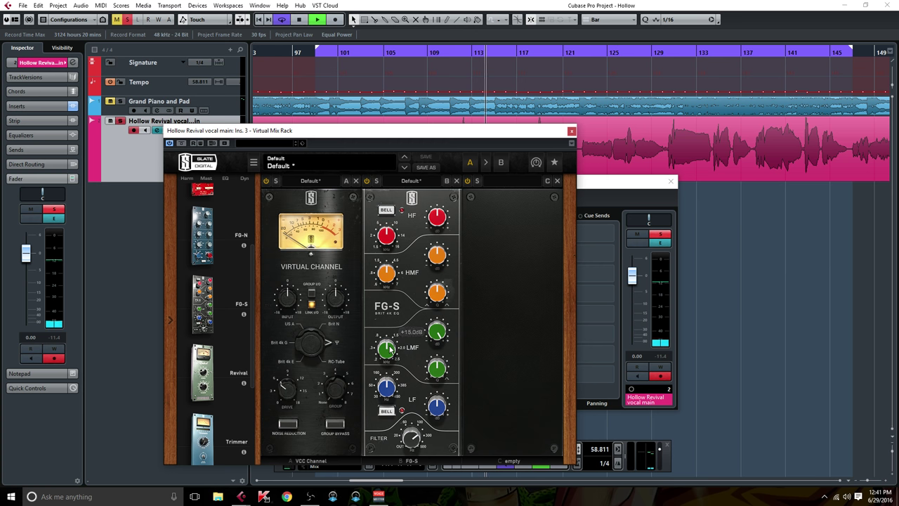
left_click(386, 349)
scroll(386, 349, "down", 3)
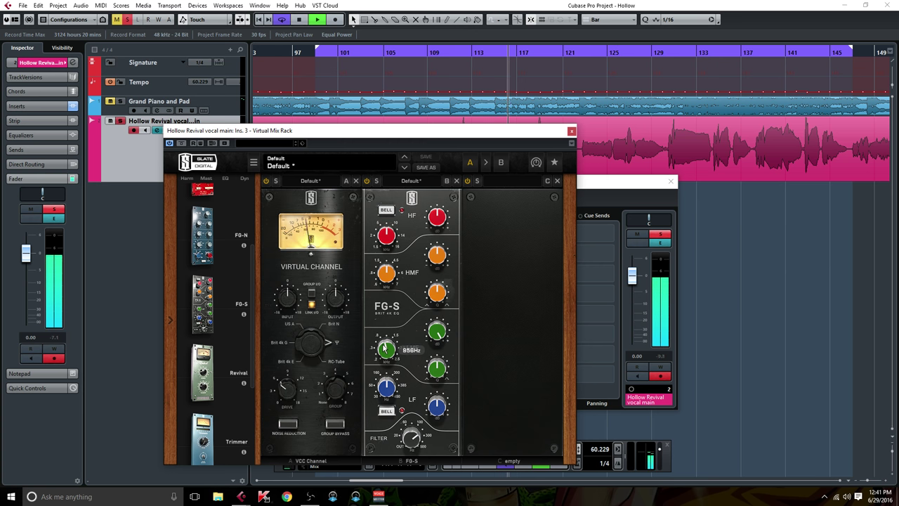
mouse_move(384, 348)
left_mouse_down()
mouse_move(380, 396)
mouse_move(385, 353)
left_mouse_up()
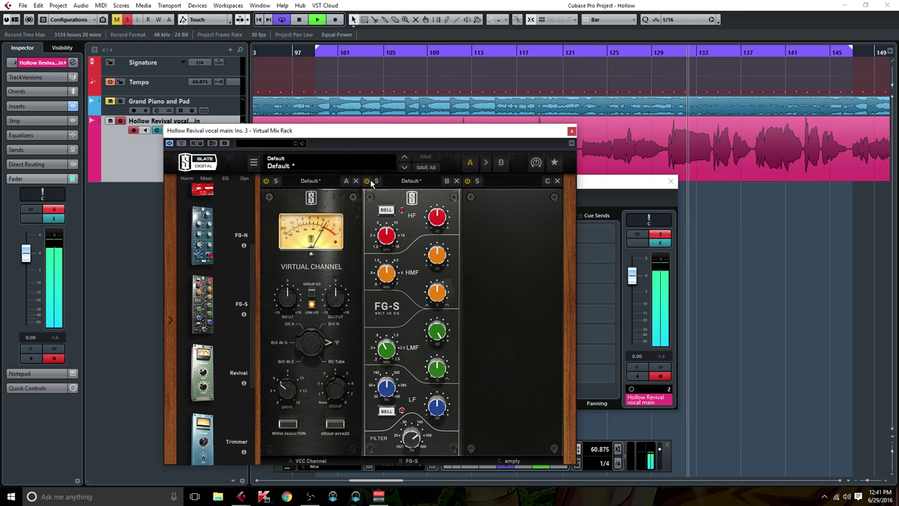
key("space")
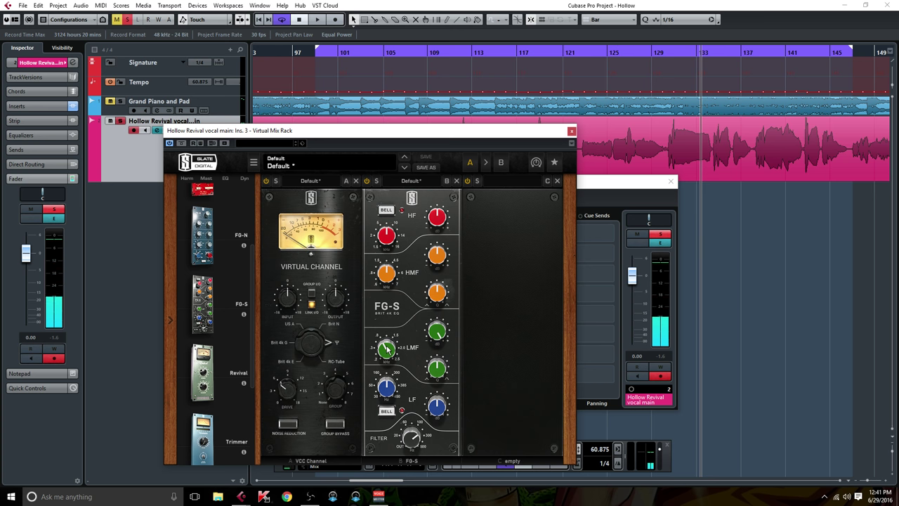
mouse_move(386, 347)
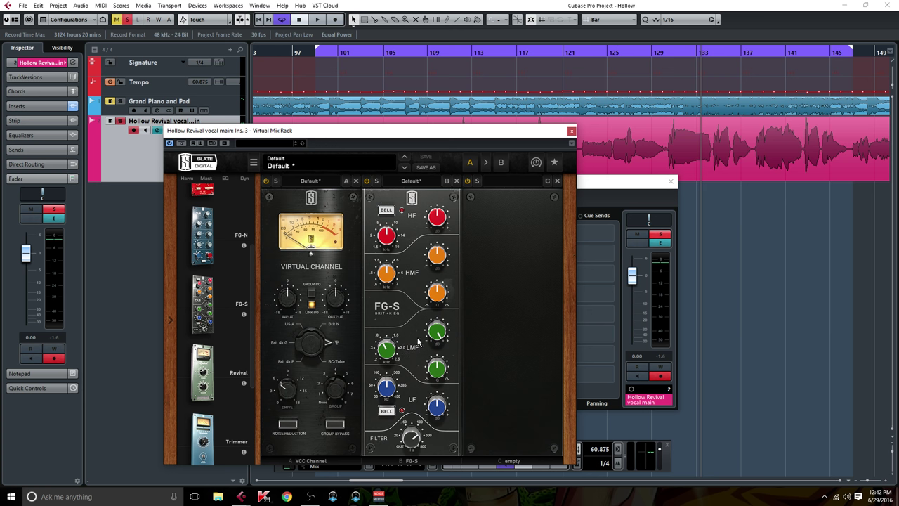
left_click_drag(437, 330, 430, 385)
Set the FG-S HMF band's Q to 1.88 and boost its gain to the maximum.
mouse_move(396, 279)
mouse_move(438, 289)
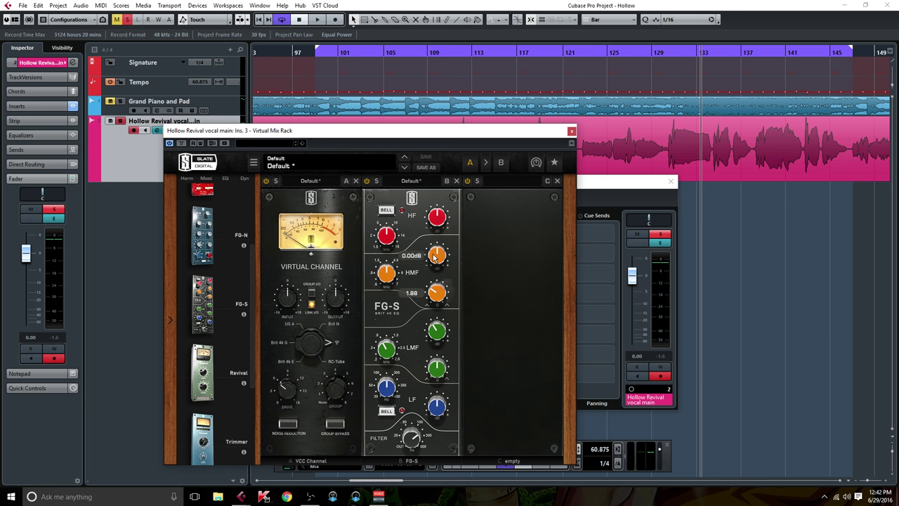
left_click_drag(437, 256, 437, 225)
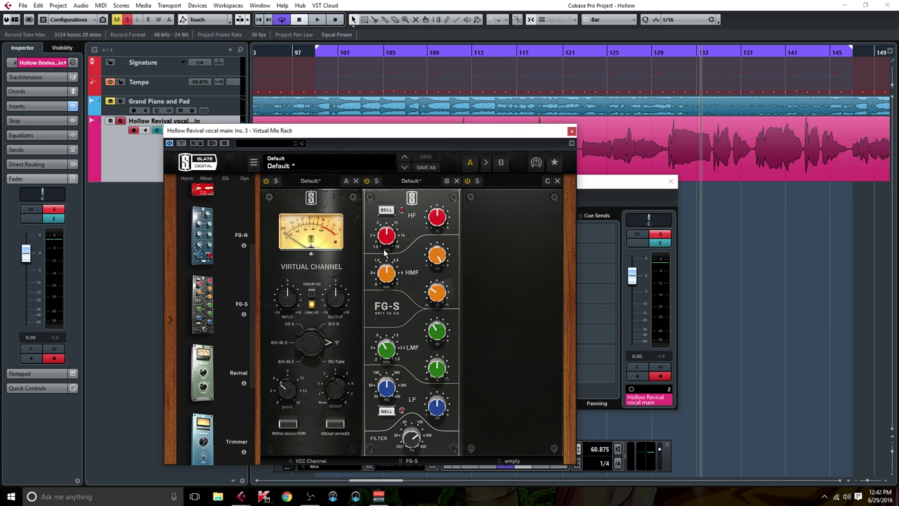
Sweep the boosted HMF frequency during playback, settle it at 3.00 kHz and cut the band's gain.
key("space")
mouse_move(386, 276)
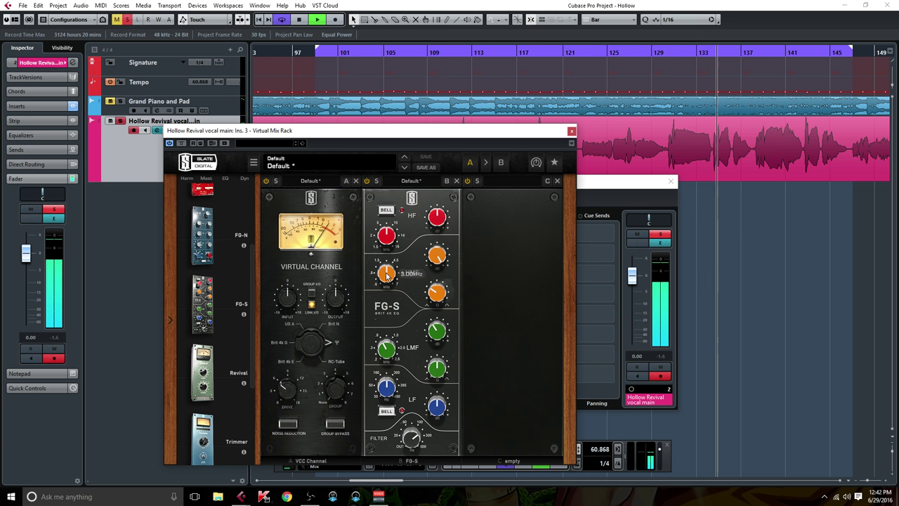
left_click_drag(387, 276, 387, 314)
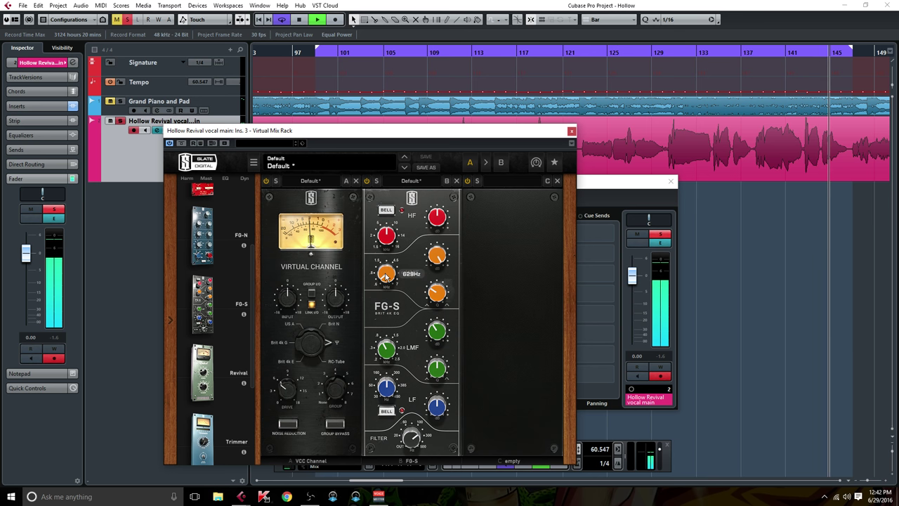
key("space")
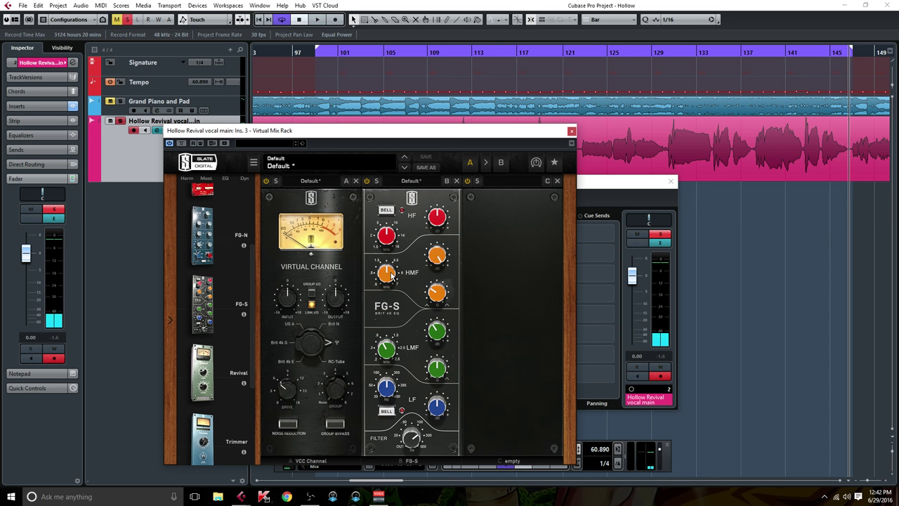
left_click_drag(436, 256, 378, 269)
mouse_move(384, 274)
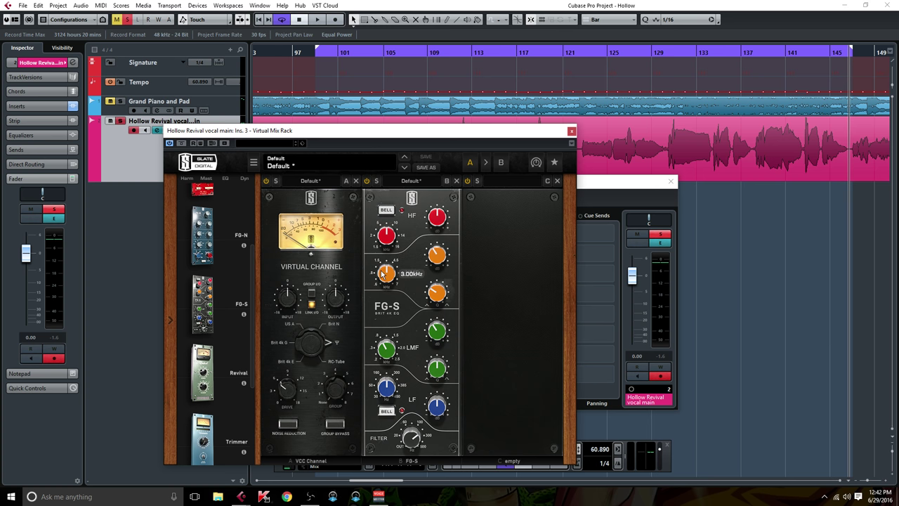
Arrange the Virtual Mix Rack and the vocal's channel settings window side by side so the channel equalizer is visible.
left_click_drag(505, 131, 311, 108)
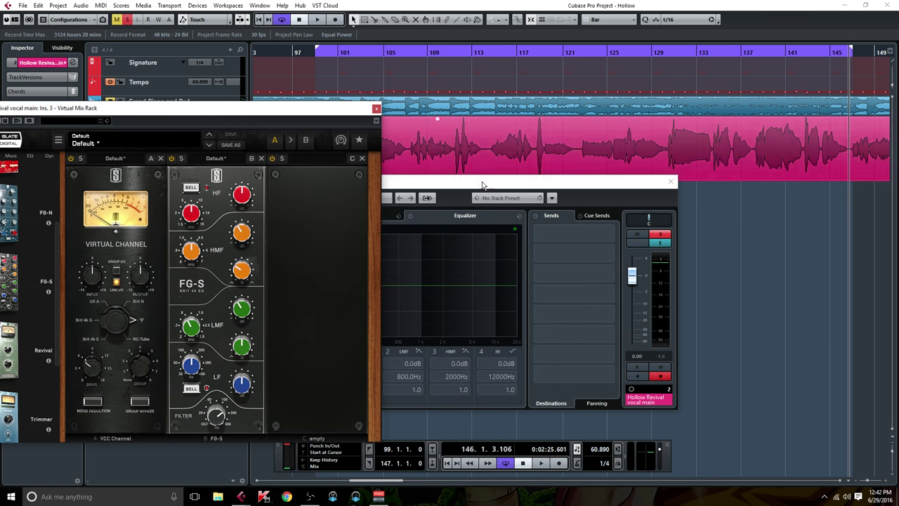
left_click_drag(506, 186, 621, 167)
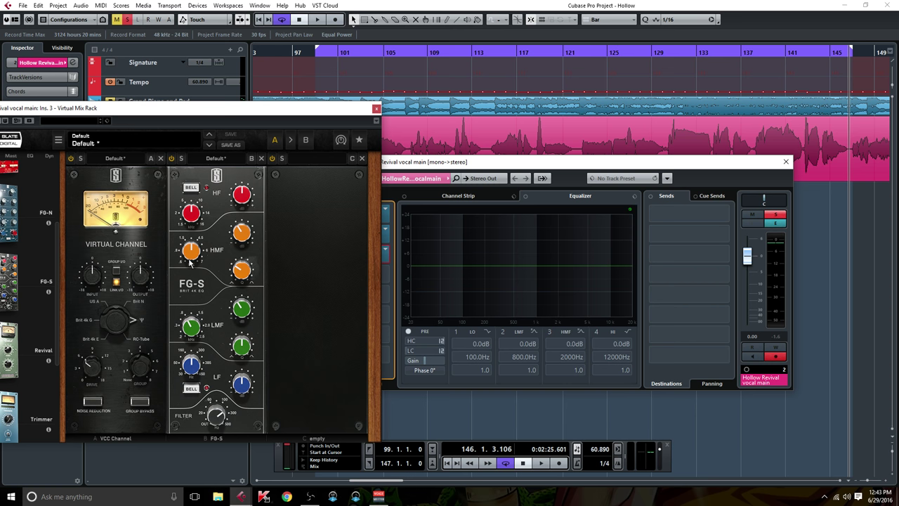
mouse_move(191, 260)
left_click_drag(531, 166, 541, 146)
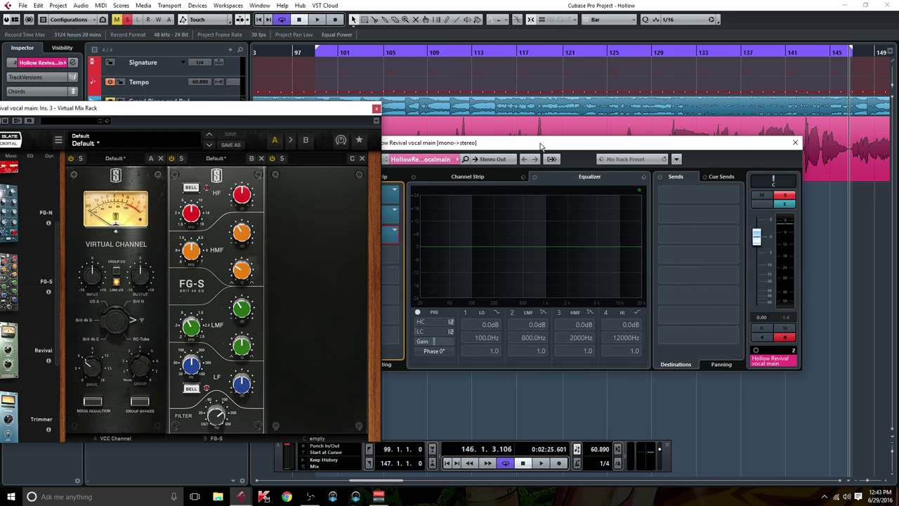
Add a narrow cut on the vocal's channel equalizer band 3 during playback: 1032 Hz, -2.4 dB, Q 7.3.
key("space")
left_click(548, 251)
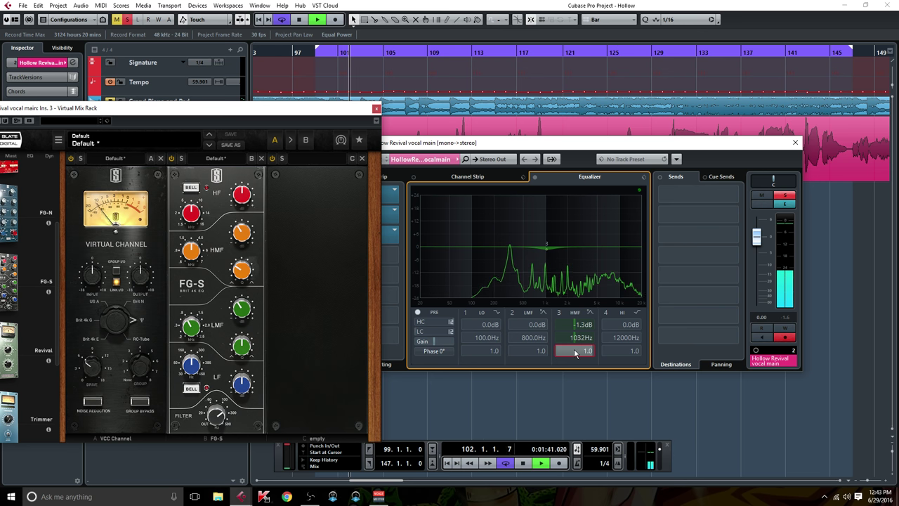
left_click_drag(582, 349, 577, 327)
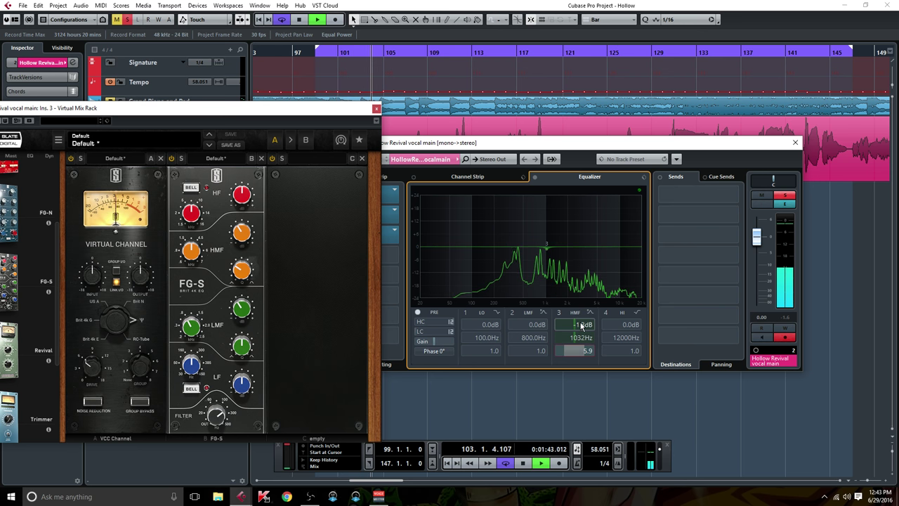
scroll(577, 327, "down", 10)
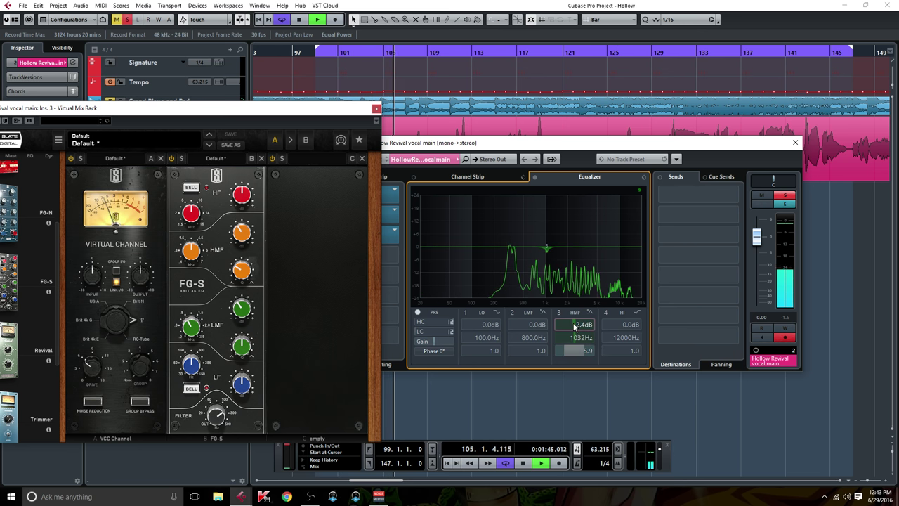
scroll(578, 349, "up", 6)
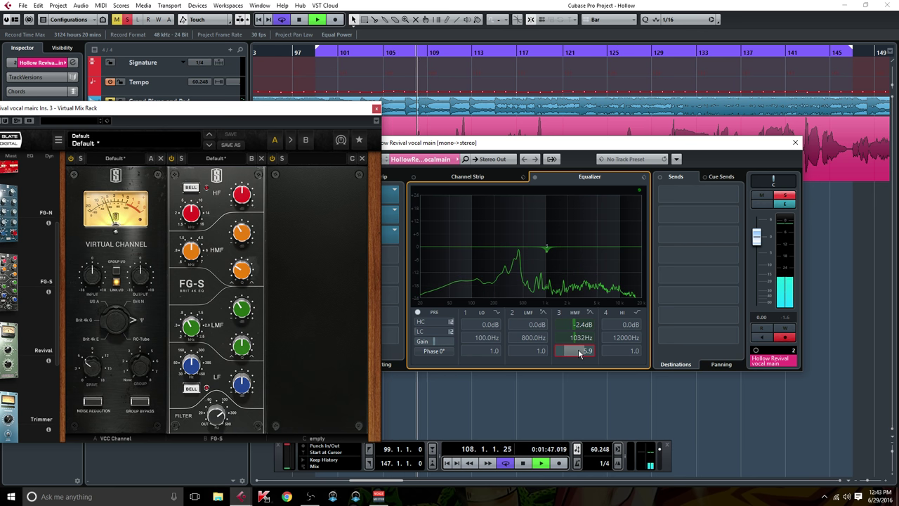
scroll(584, 351, "up", 8)
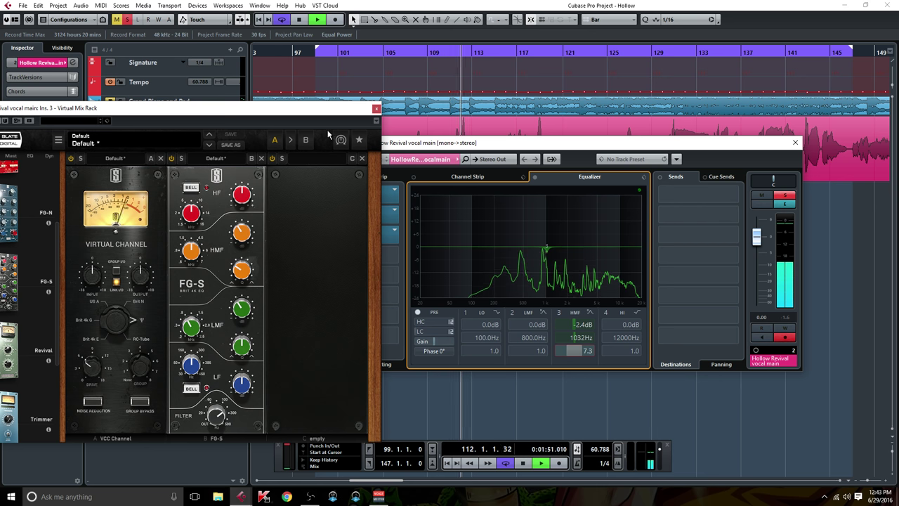
left_click(299, 19)
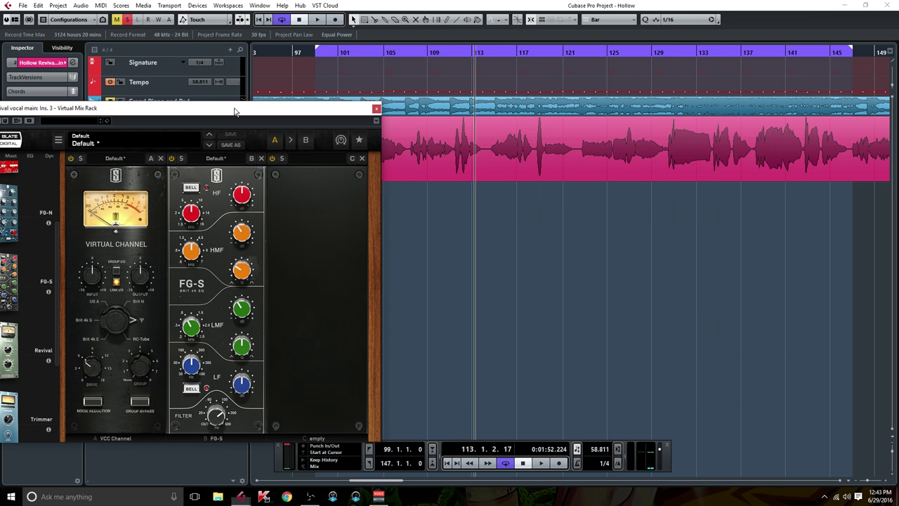
Place the FG-401 compressor module in rack slot C after the FG-S equalizer.
left_click_drag(234, 111, 510, 114)
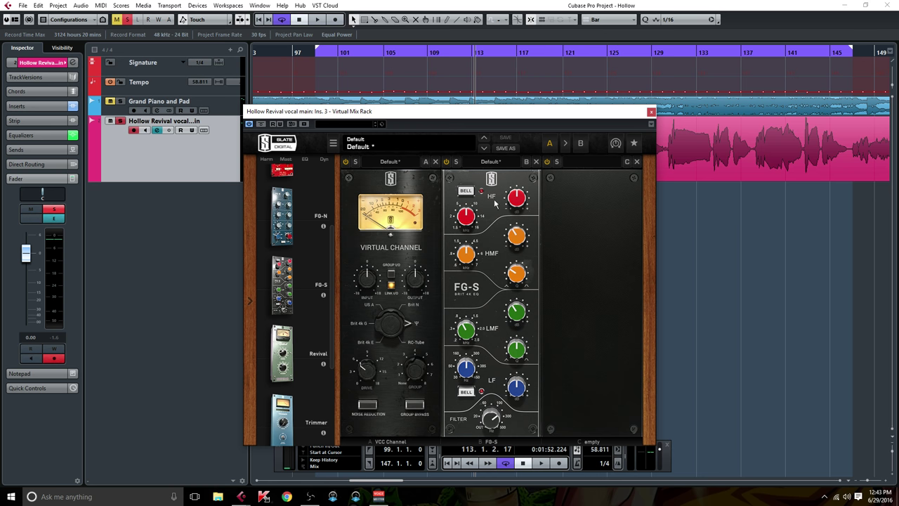
scroll(288, 232, "up", 2)
left_click_drag(291, 209, 576, 278)
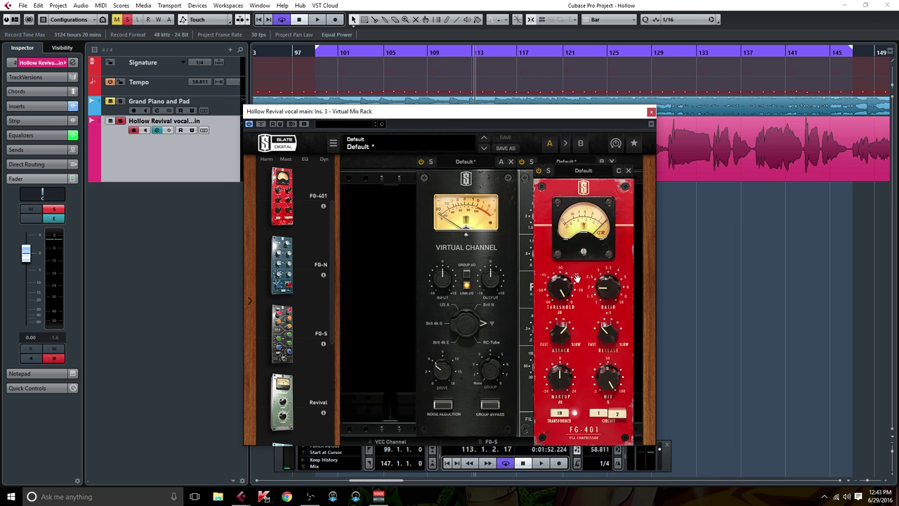
Give the FG-401 a slower attack, a faster release and a slightly higher ratio, and switch its circuit mode.
left_click_drag(616, 324, 569, 320)
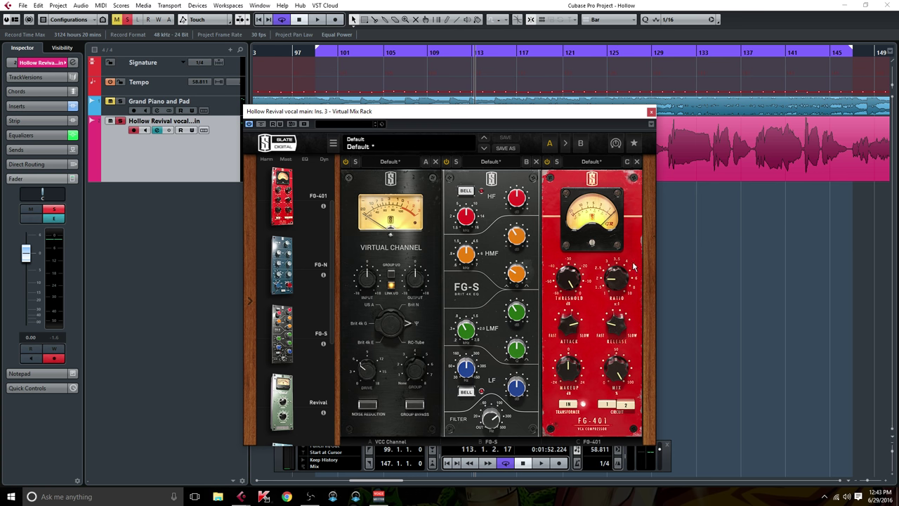
left_click_drag(611, 280, 611, 260)
left_click_drag(616, 328, 618, 350)
left_click(627, 406)
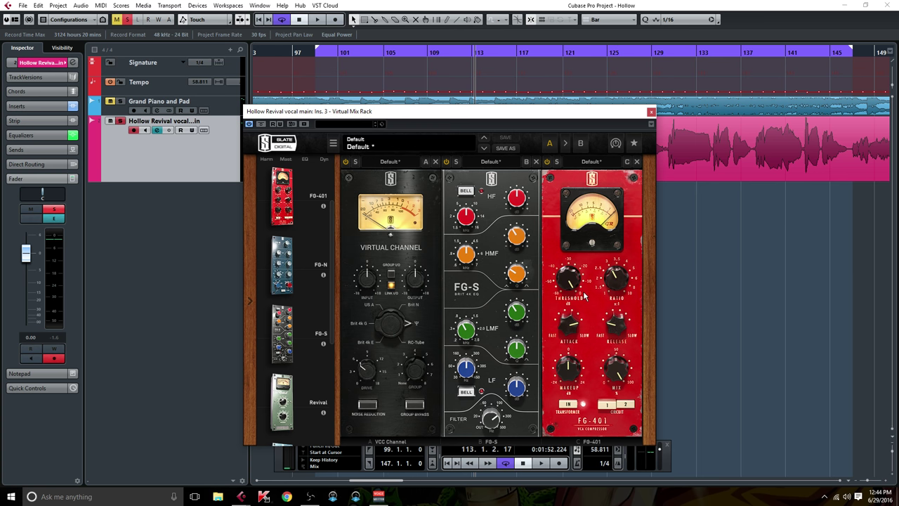
mouse_move(568, 374)
Play the vocal from bar 130 while lowering the FG-401 threshold, and raise its makeup gain to about +4.4 dB.
left_click_drag(611, 114, 545, 110)
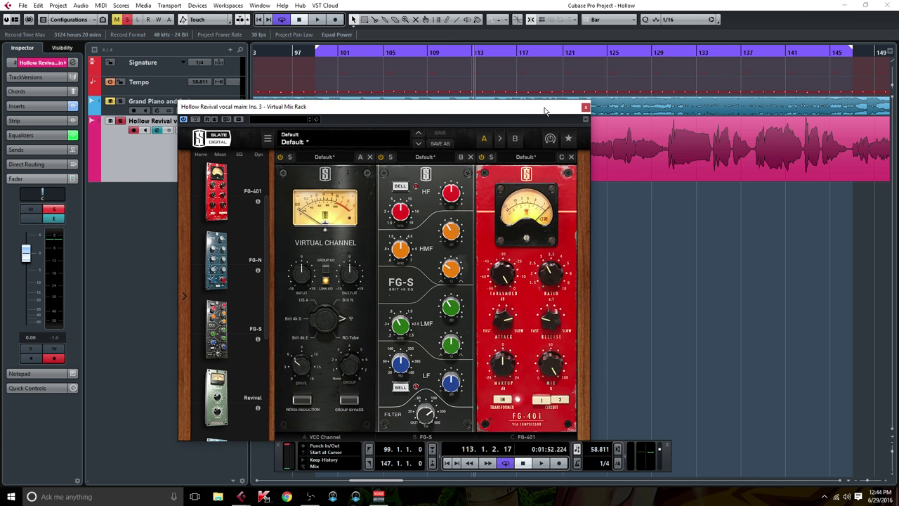
left_click(661, 57)
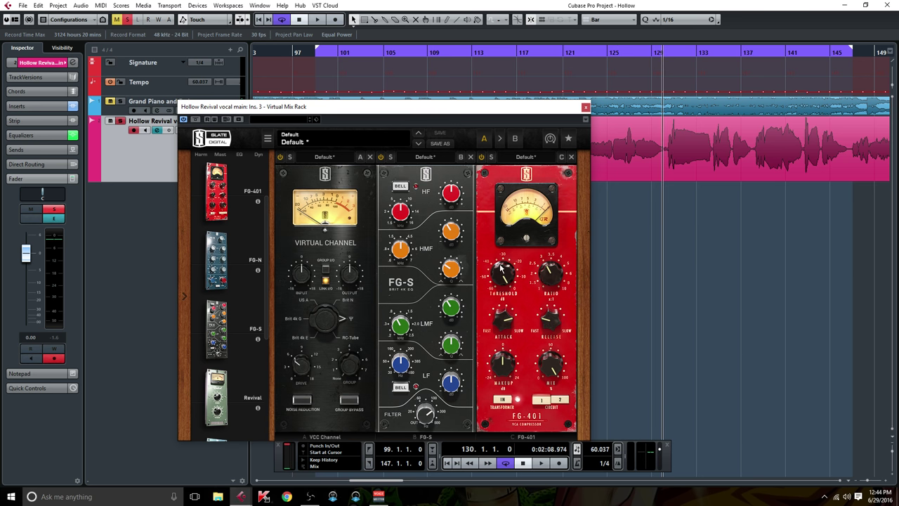
key("space")
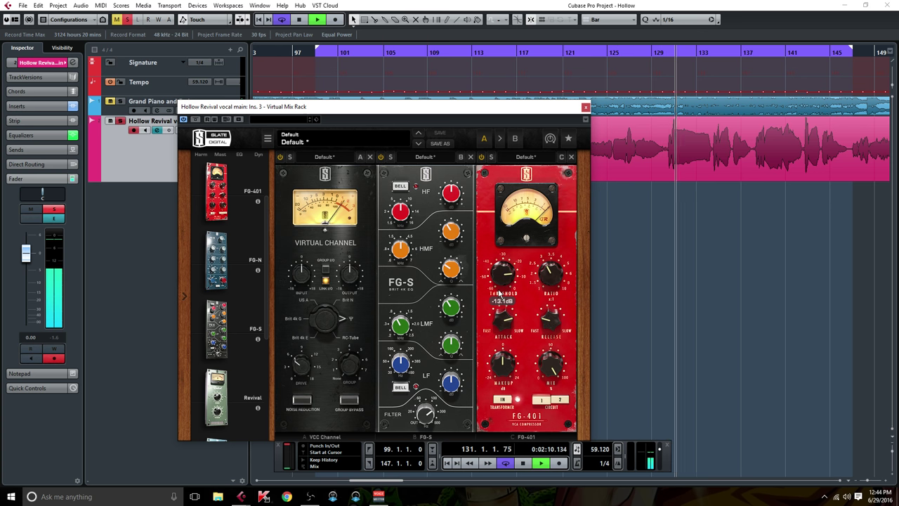
left_click_drag(503, 271, 504, 332)
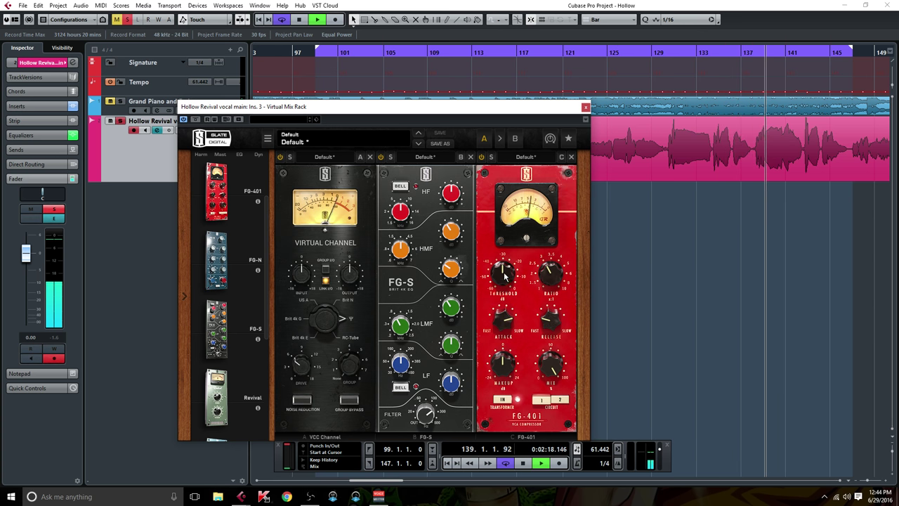
left_click_drag(502, 281, 501, 276)
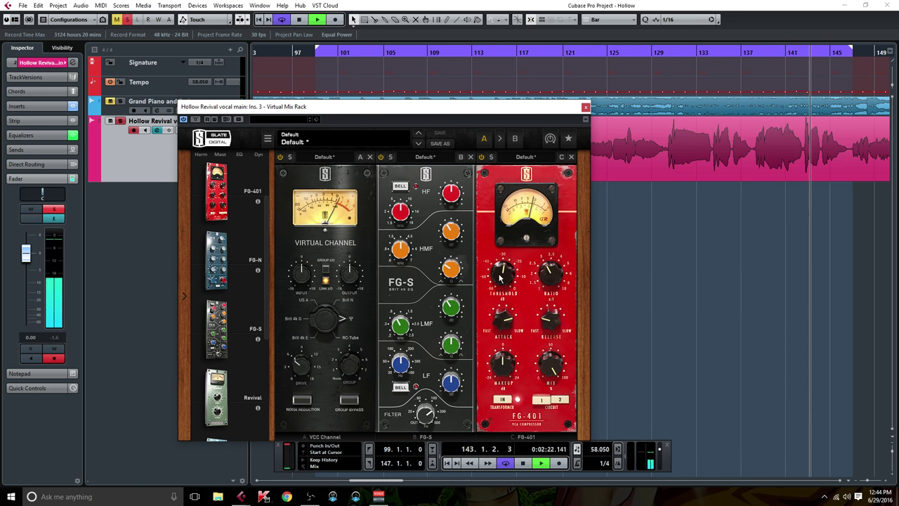
left_click_drag(510, 362, 501, 360)
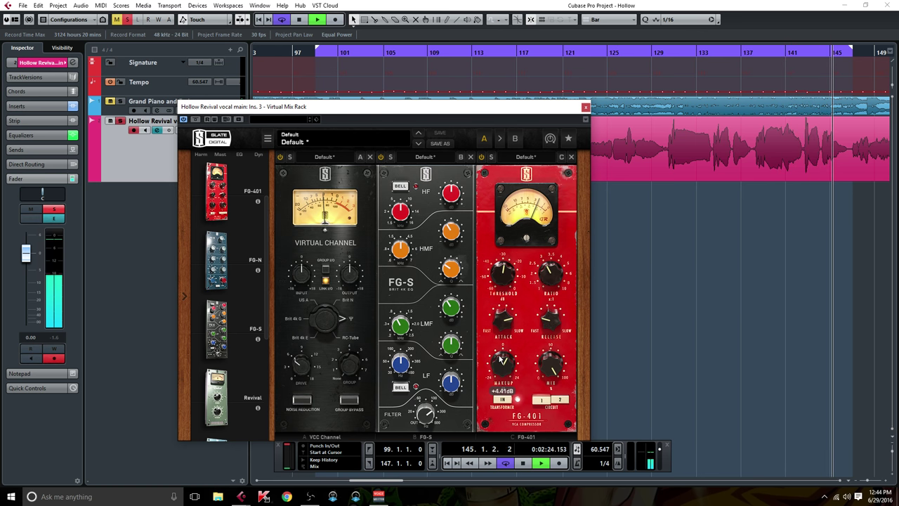
key("space")
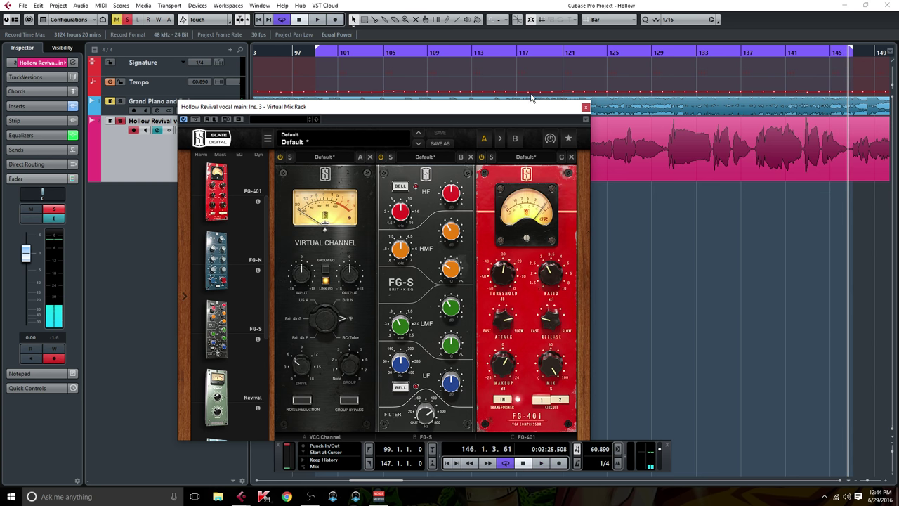
Place the FG-N equalizer module in rack slot D after the FG-401 compressor.
left_click_drag(423, 116, 465, 92)
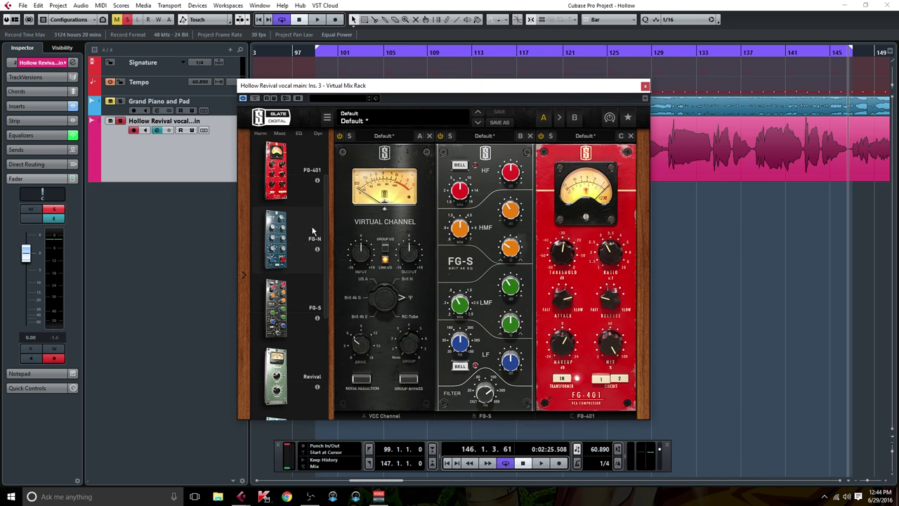
left_click_drag(276, 250, 673, 270)
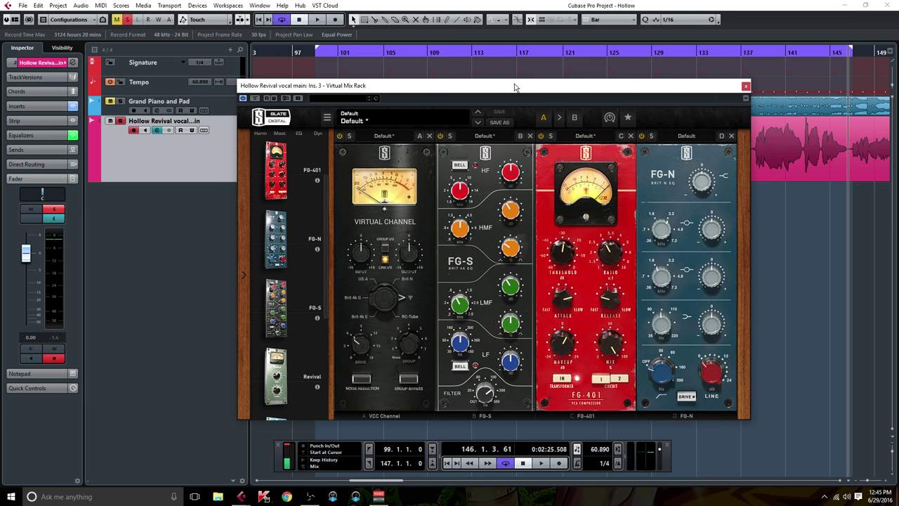
Play the vocal from about bar 99 and switch the FG-401 off and on repeatedly to compare its compression.
left_click_drag(515, 87, 492, 195)
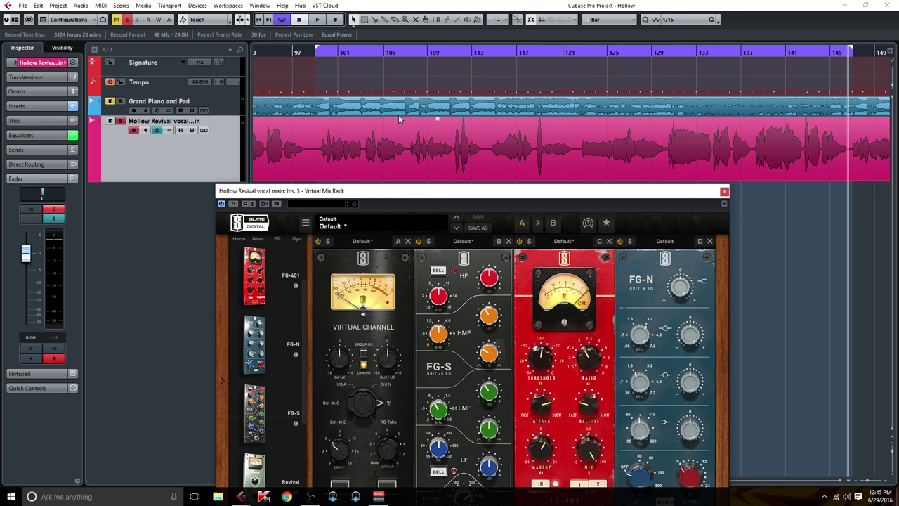
double_click(320, 55)
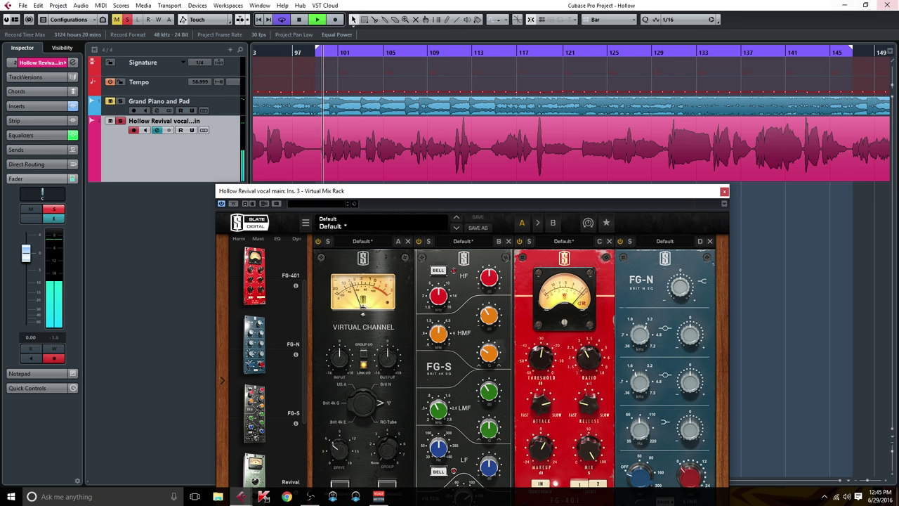
left_click(520, 242)
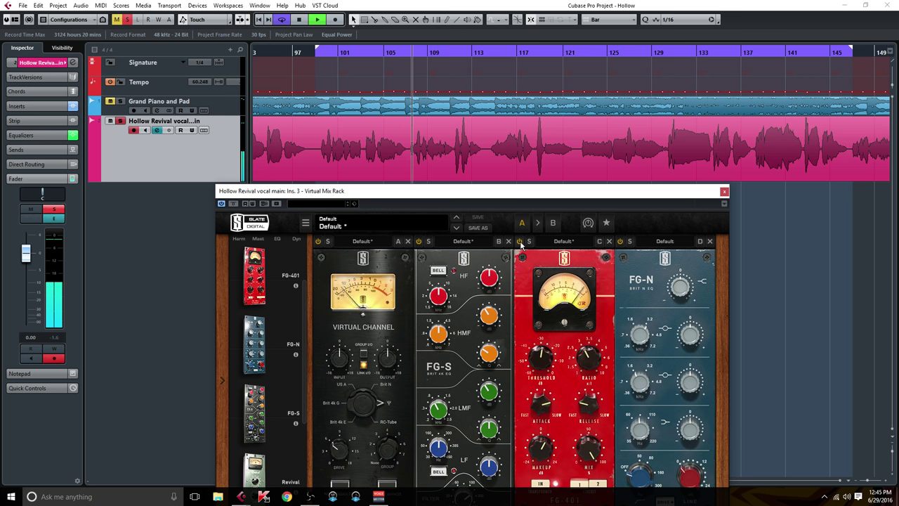
left_click(520, 242)
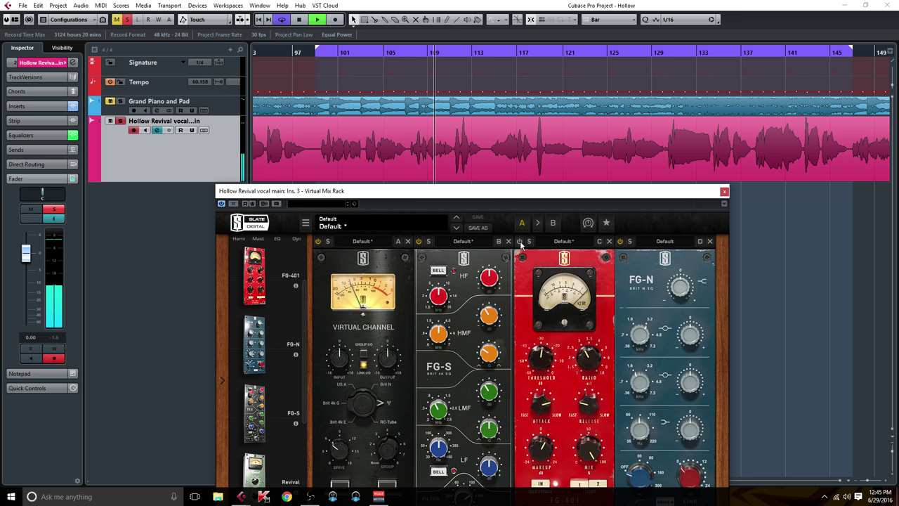
left_click(520, 242)
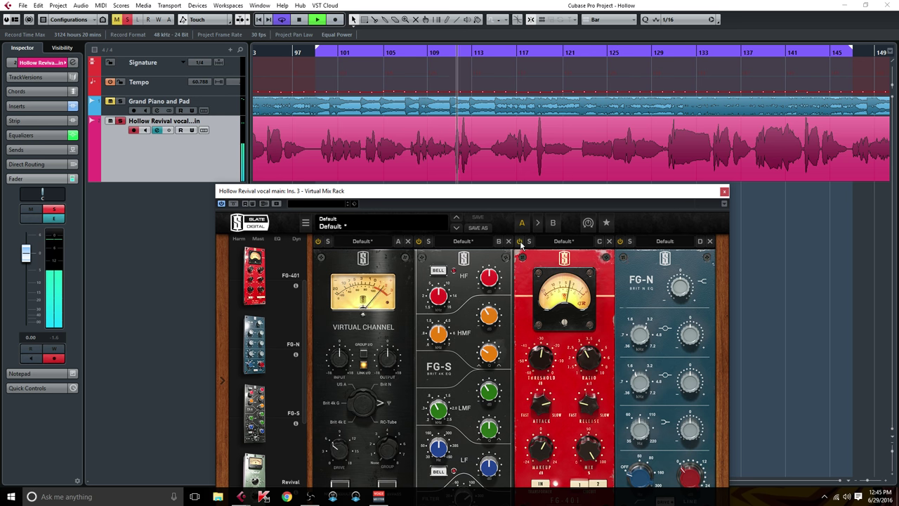
left_click(520, 242)
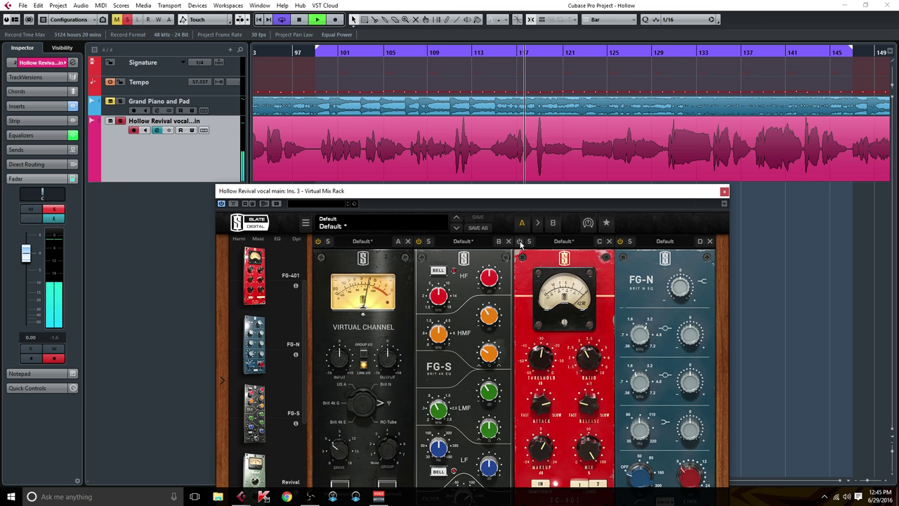
left_click(520, 241)
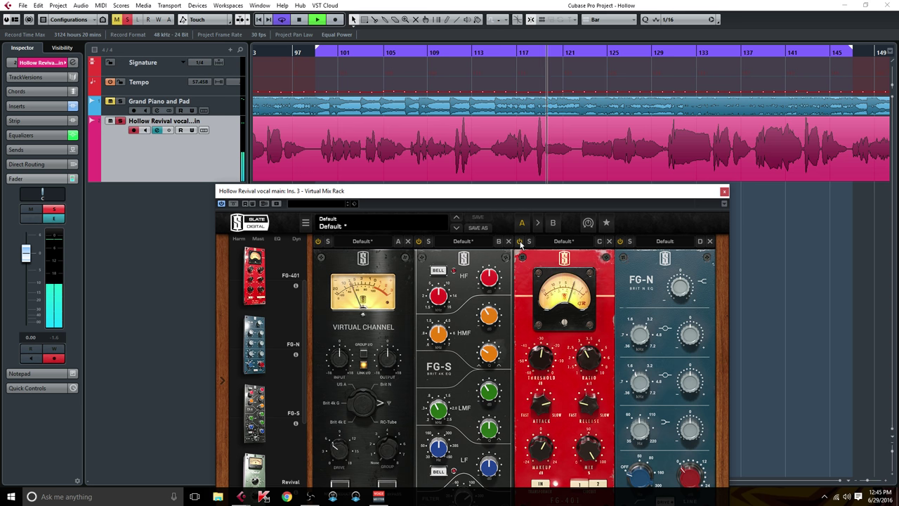
key("space")
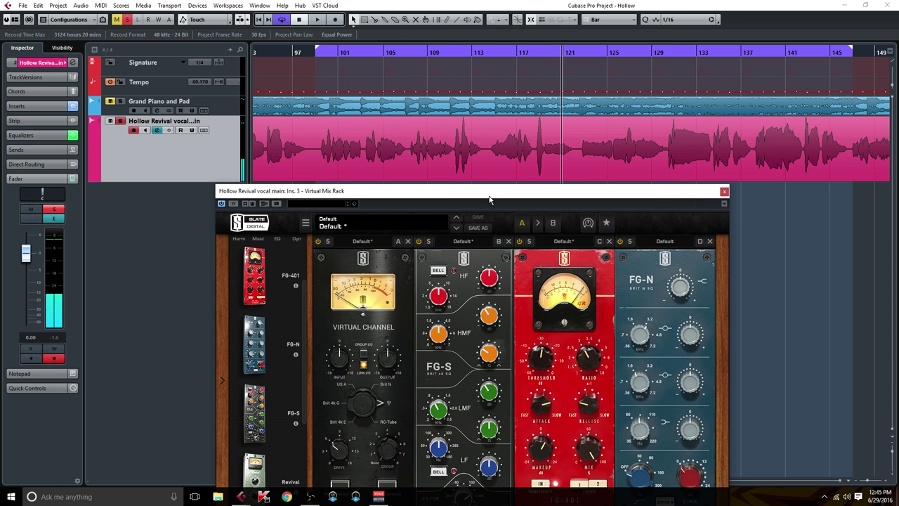
Boost the FG-N during playback: low band +0.56 dB, upper-mid band +0.79 dB and high shelf +1.26 dB.
key("F2")
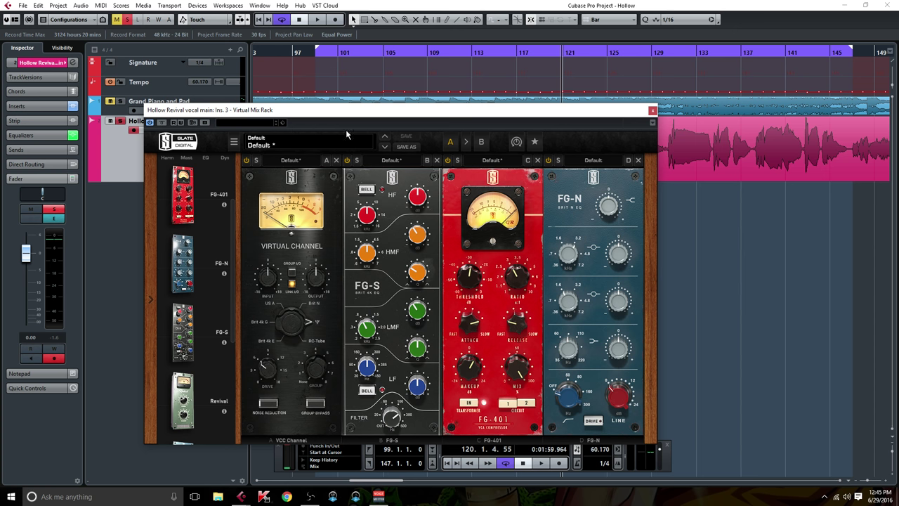
mouse_move(611, 214)
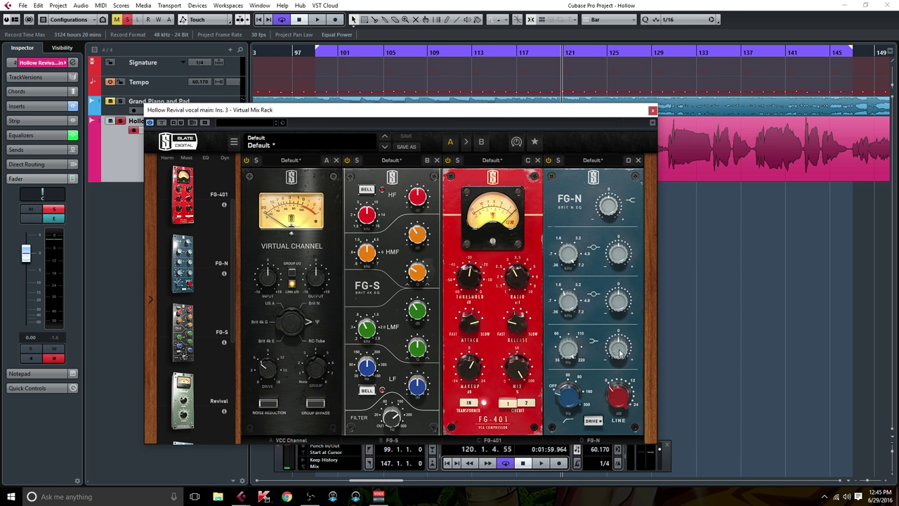
mouse_move(615, 344)
key("space")
scroll(615, 342, "up", 1)
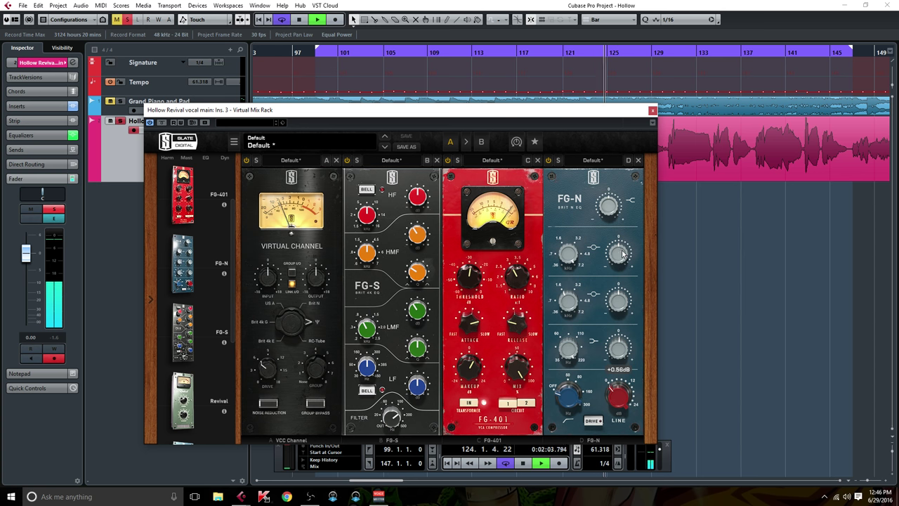
scroll(618, 253, "up", 2)
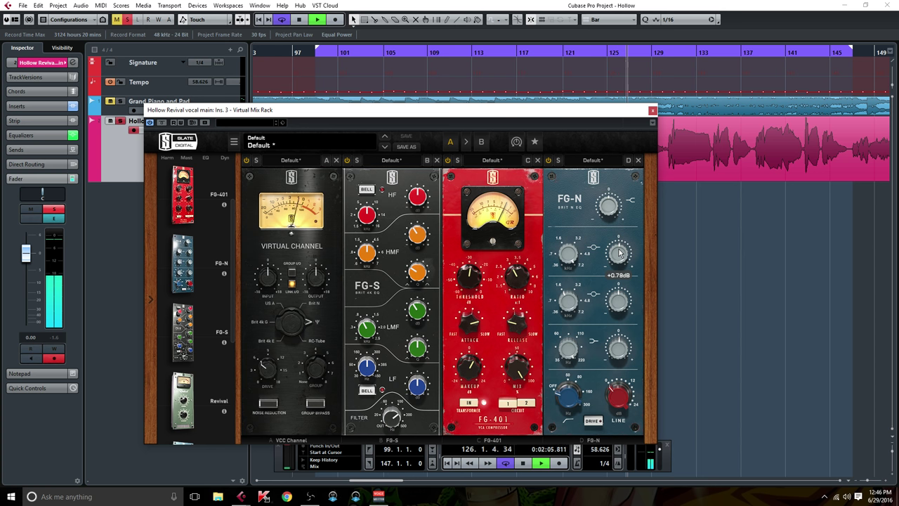
scroll(610, 208, "up", 1)
scroll(609, 208, "up", 1)
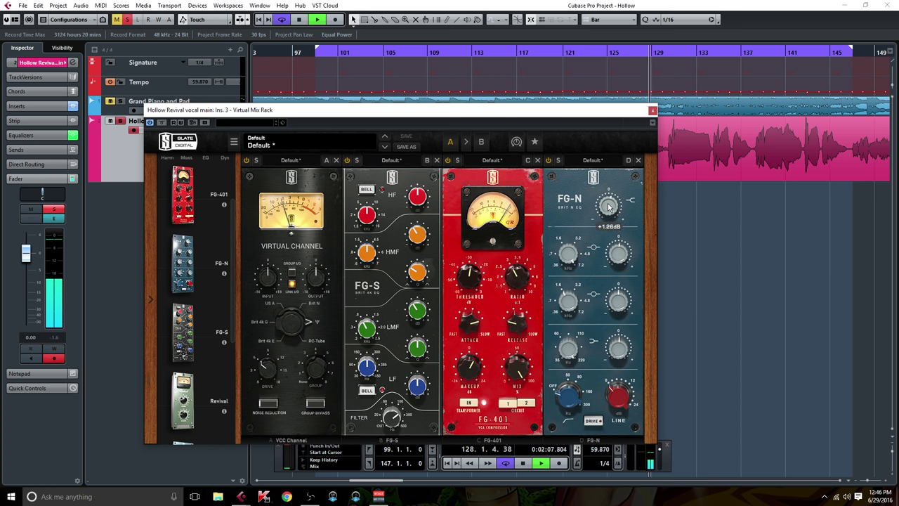
key("space")
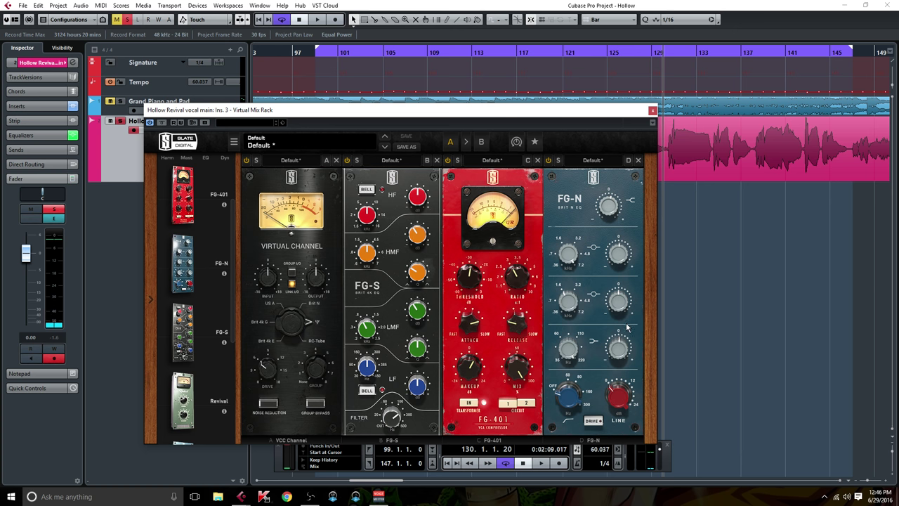
Place the Revival module in rack slot E after the FG-N equalizer.
scroll(622, 343, "up", 1)
scroll(613, 215, "up", 1)
mouse_move(623, 203)
scroll(183, 300, "down", 2)
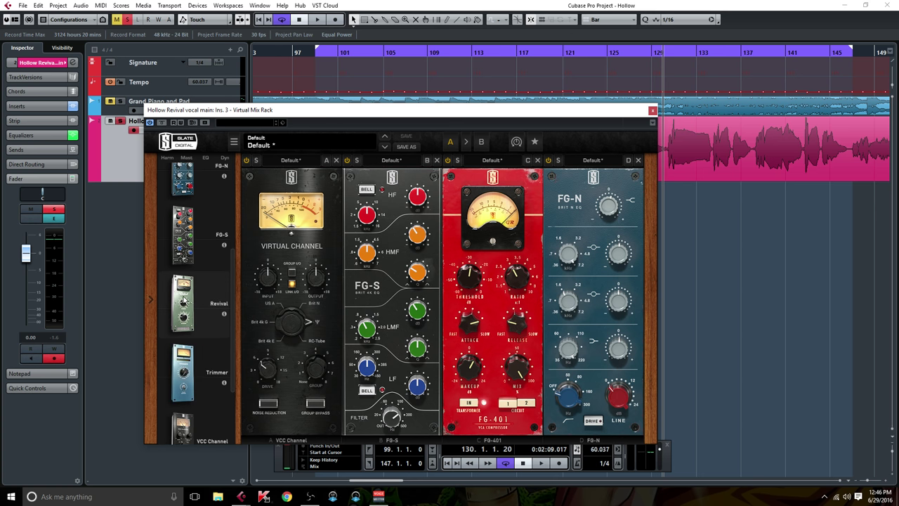
left_click(182, 300)
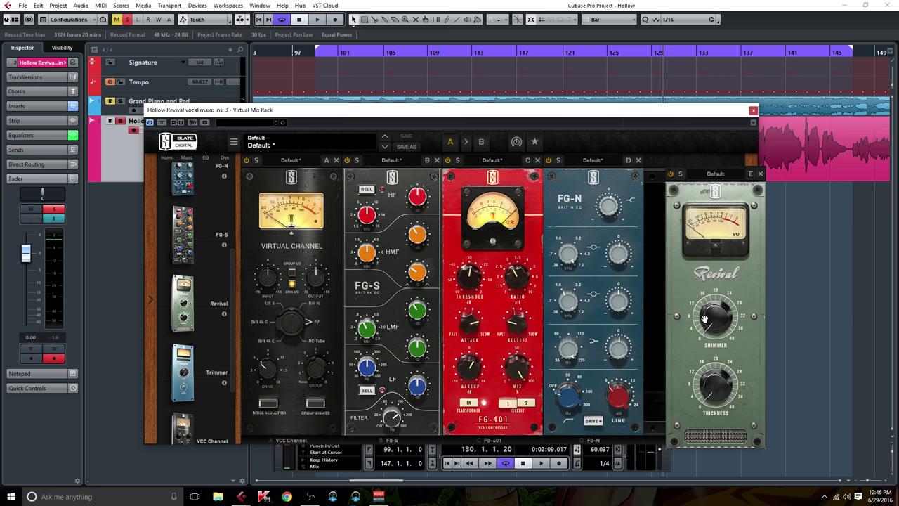
Play the vocal from bar 130 while setting the Revival's Shimmer to about 2.40 and Thickness to about 2.10.
left_click_drag(689, 383, 695, 399)
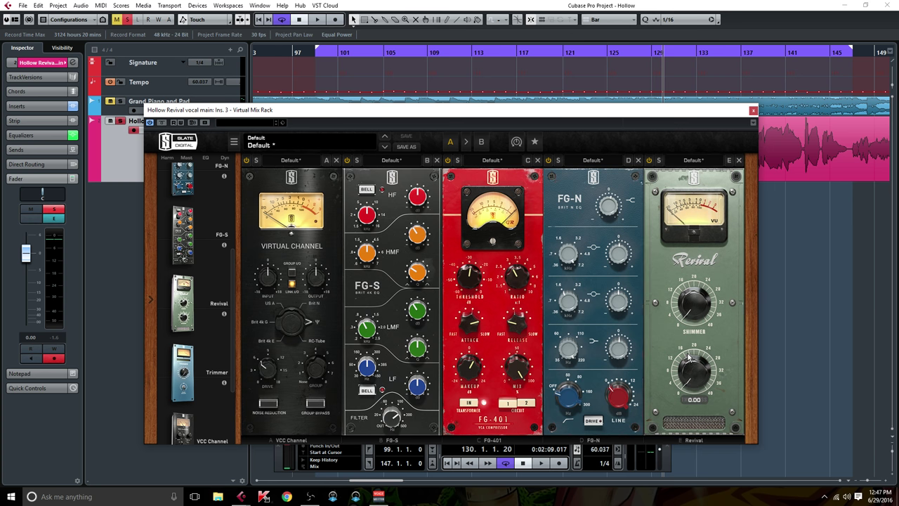
key("space")
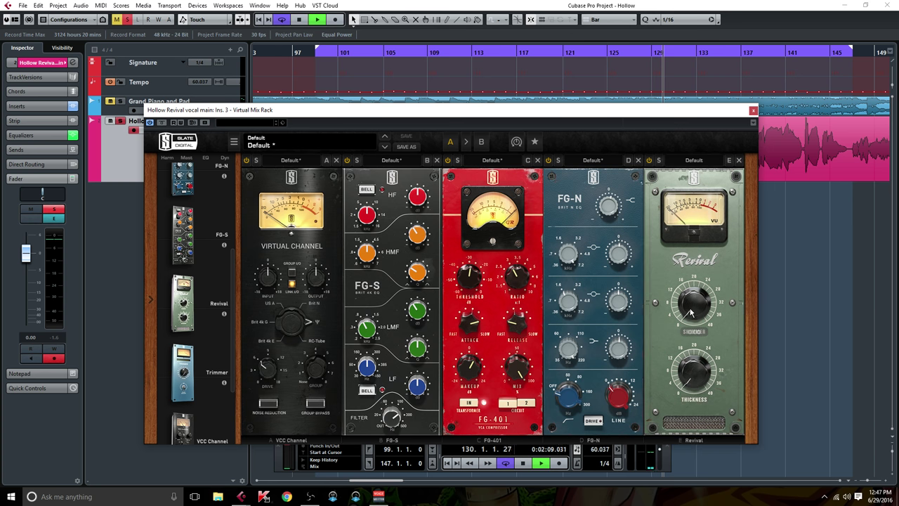
left_click_drag(691, 313, 689, 308)
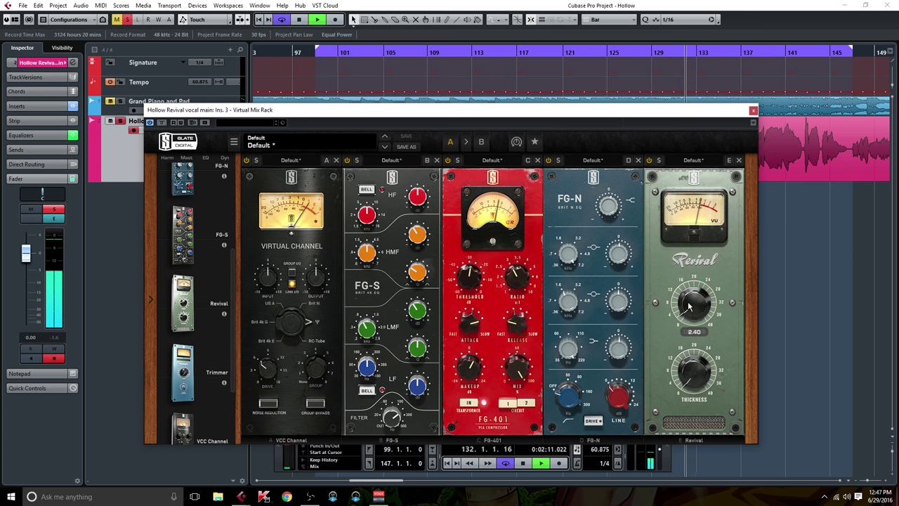
left_click_drag(685, 377, 685, 374)
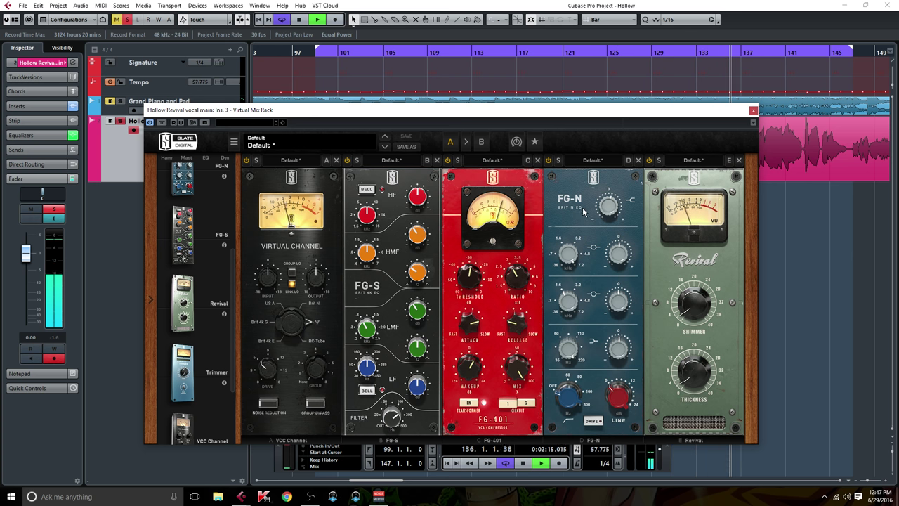
mouse_move(566, 337)
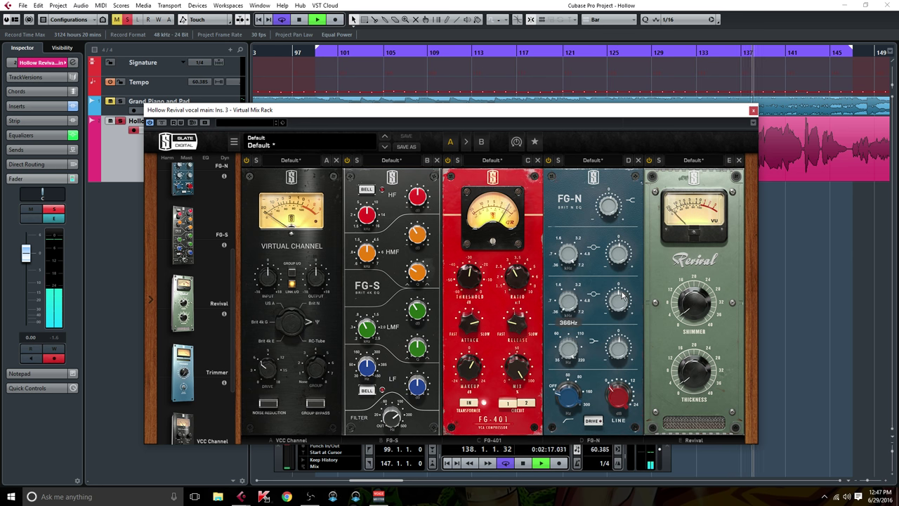
key("space")
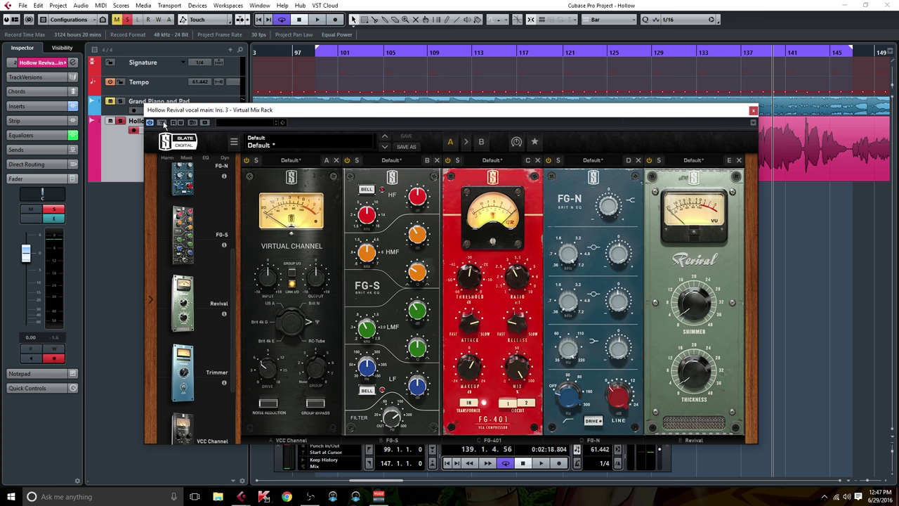
Play the vocal with its channel settings accessible, and bypass and re-enable all inserts to compare the processed sound.
left_click_drag(186, 111, 334, 111)
key("space")
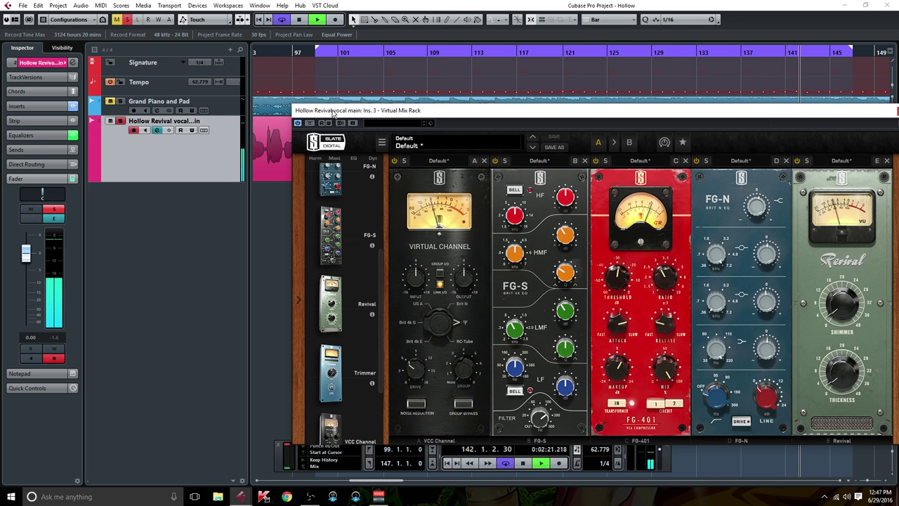
left_click_drag(354, 114, 559, 109)
left_click_drag(311, 184, 173, 184)
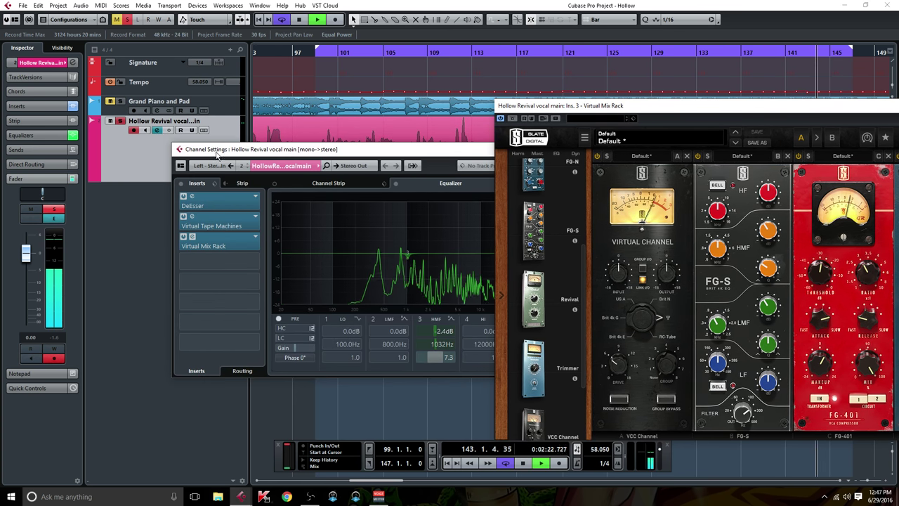
left_click(180, 183)
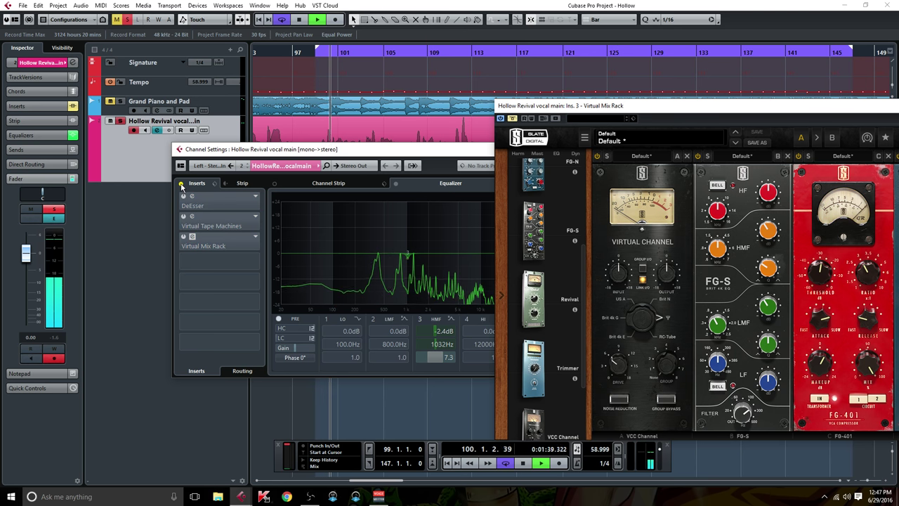
left_click(181, 183)
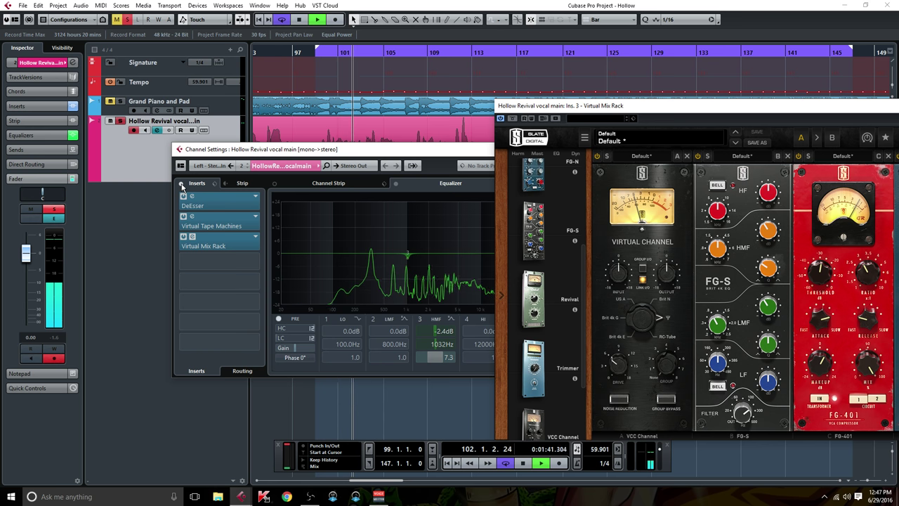
Lower the Revival's Thickness to about 0.75 while the vocal plays.
left_click_drag(576, 105, 446, 113)
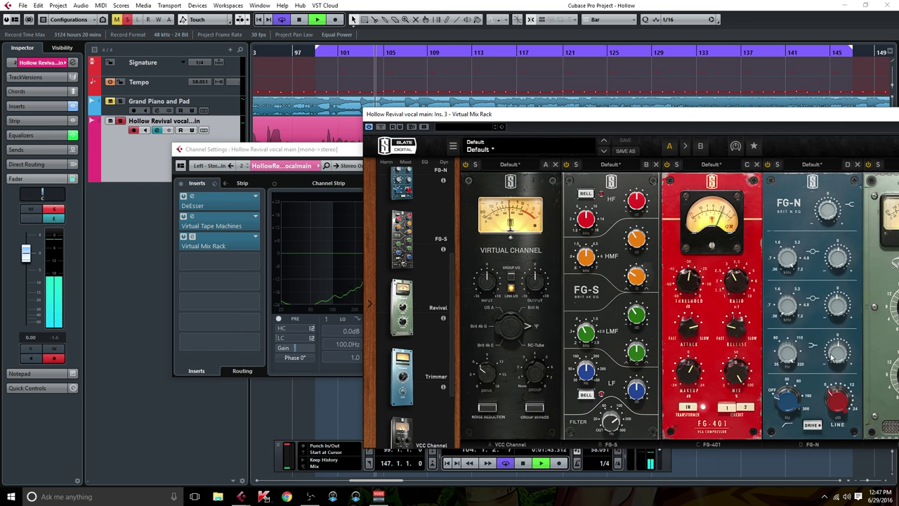
mouse_move(832, 361)
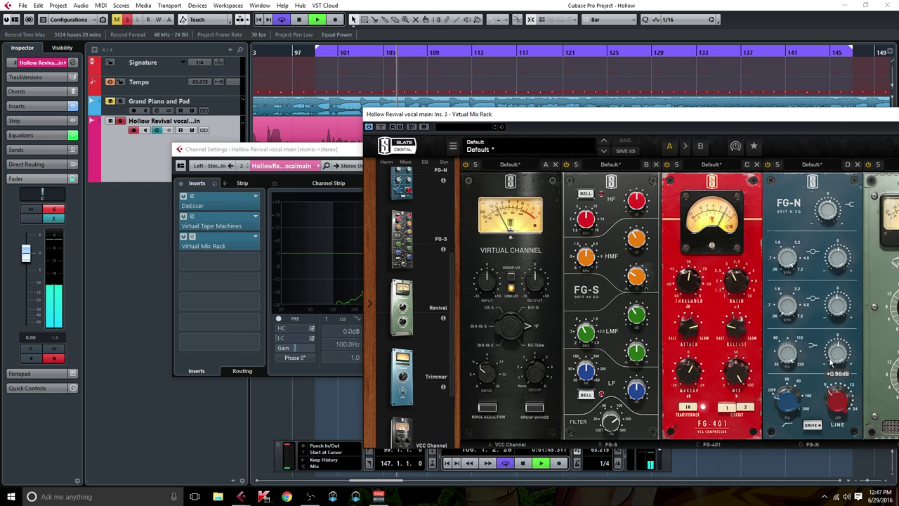
left_click_drag(562, 114, 418, 114)
mouse_move(764, 381)
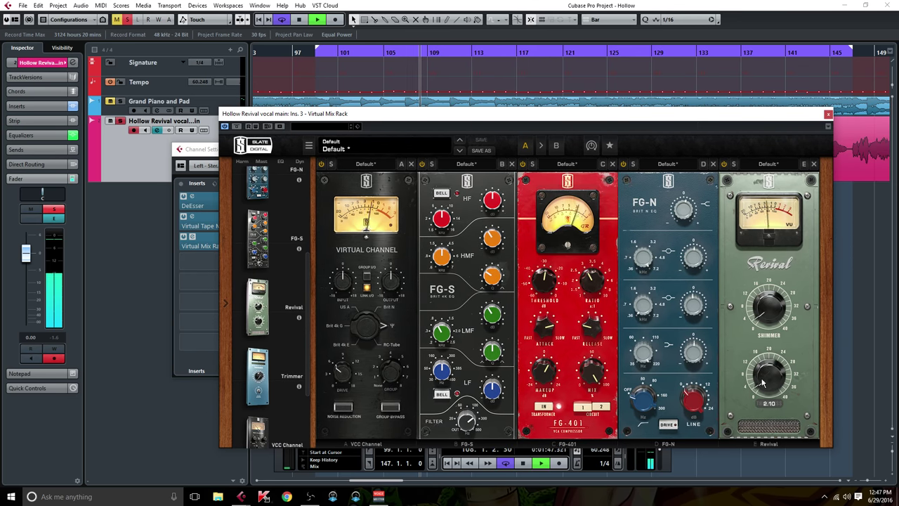
left_click_drag(764, 382, 767, 391)
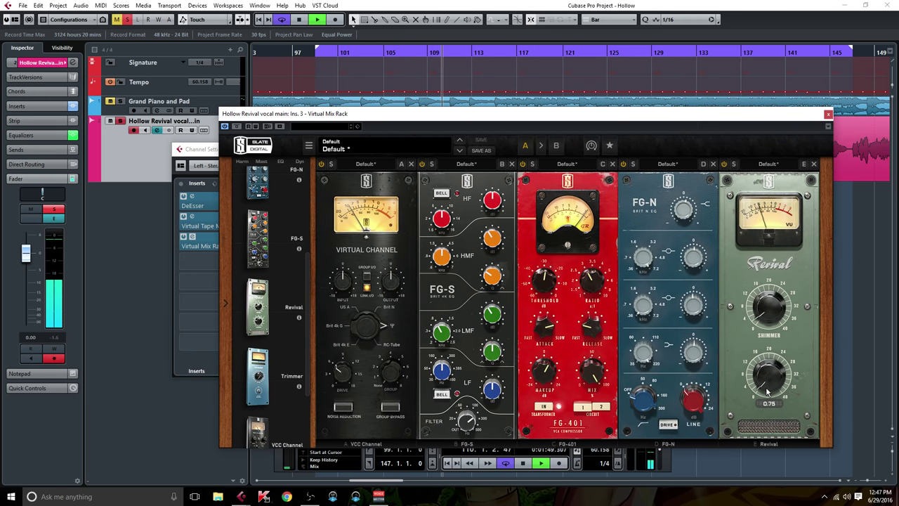
Close the Virtual Mix Rack, stop playback and reopen the channel settings of the Hollow Revival vocal track.
left_click(828, 113)
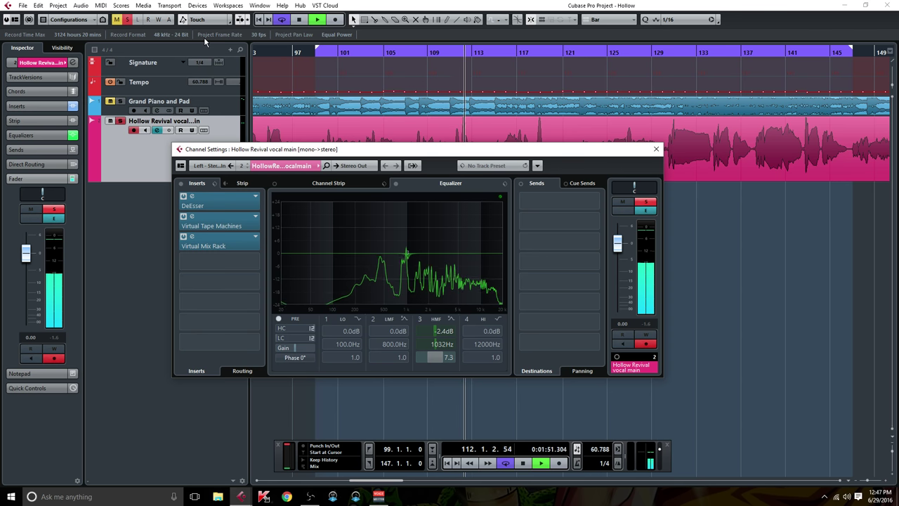
left_click(299, 20)
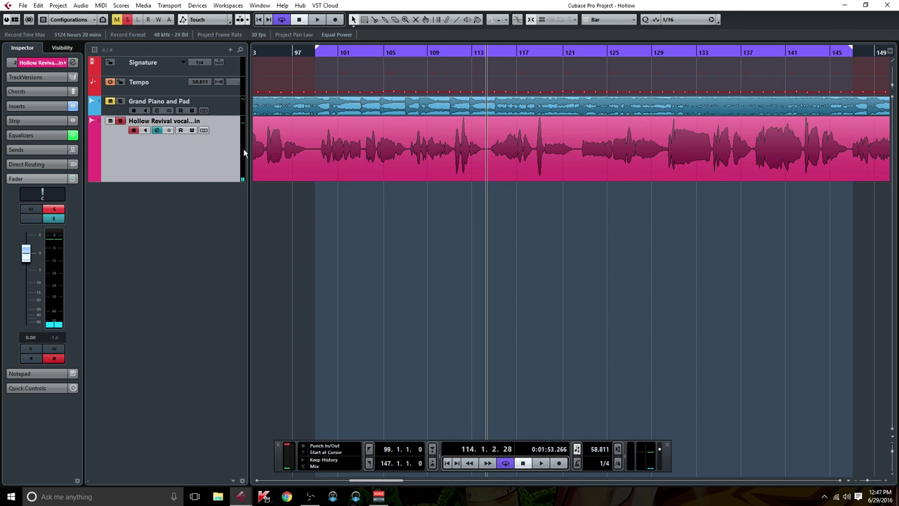
left_click(157, 130)
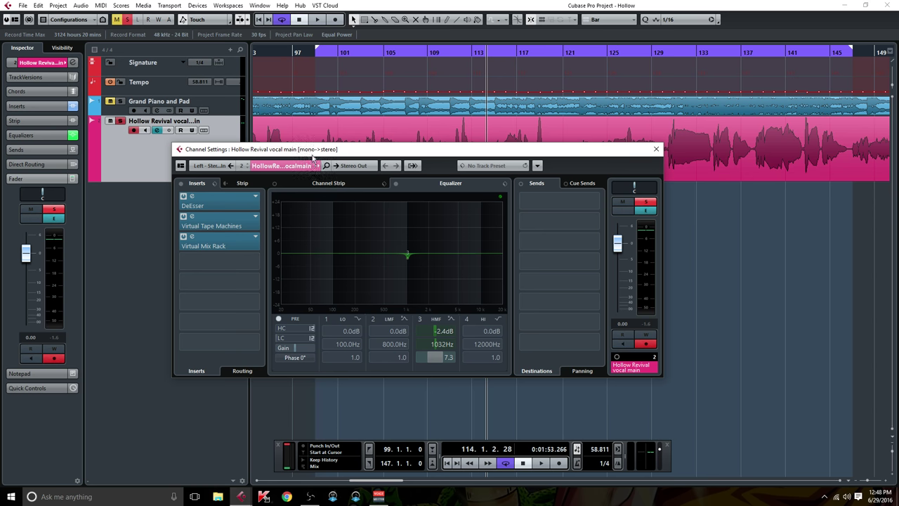
Reposition the vocal's channel settings window and load the UAD UA 1176 Rev A(m) compressor in the fourth insert slot.
left_click_drag(318, 153, 414, 166)
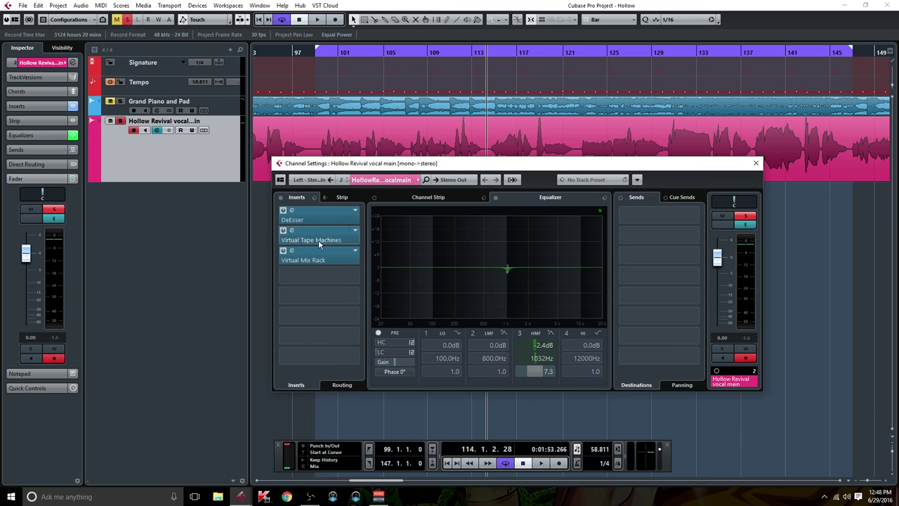
left_click(746, 245)
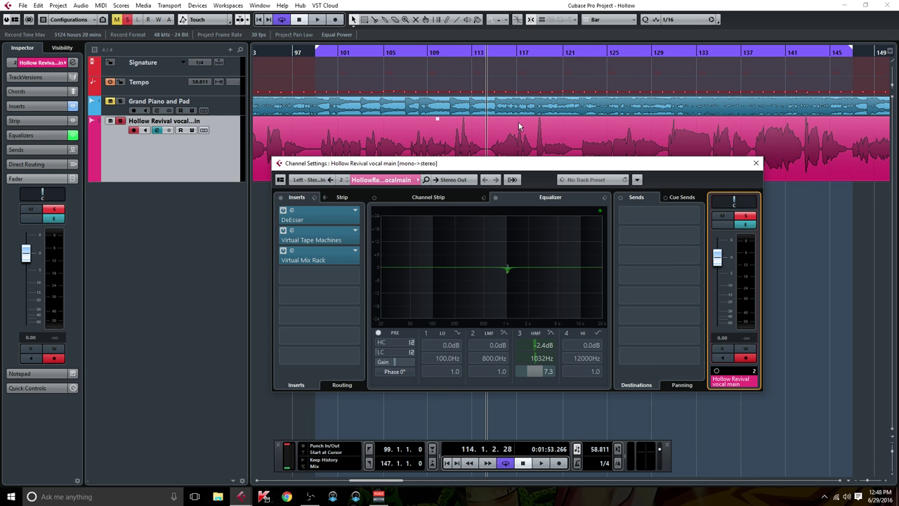
left_click(354, 277)
left_click(293, 305)
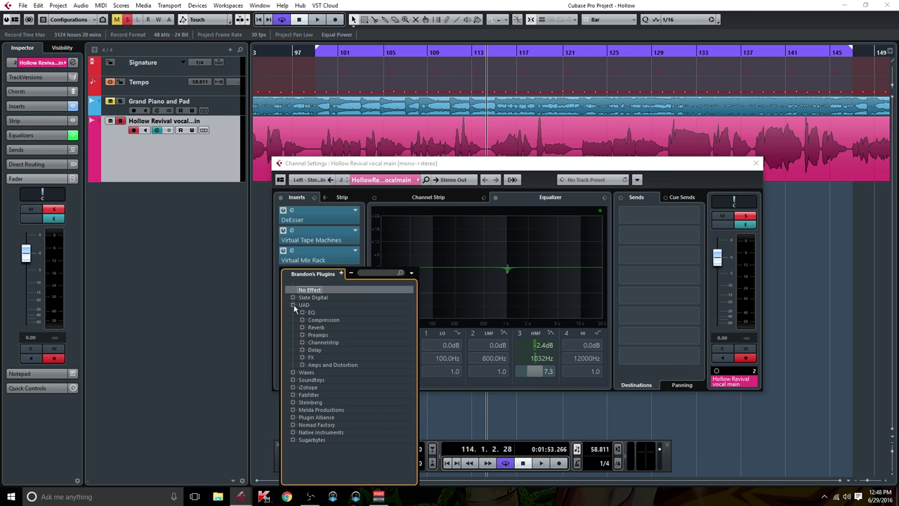
left_click(303, 321)
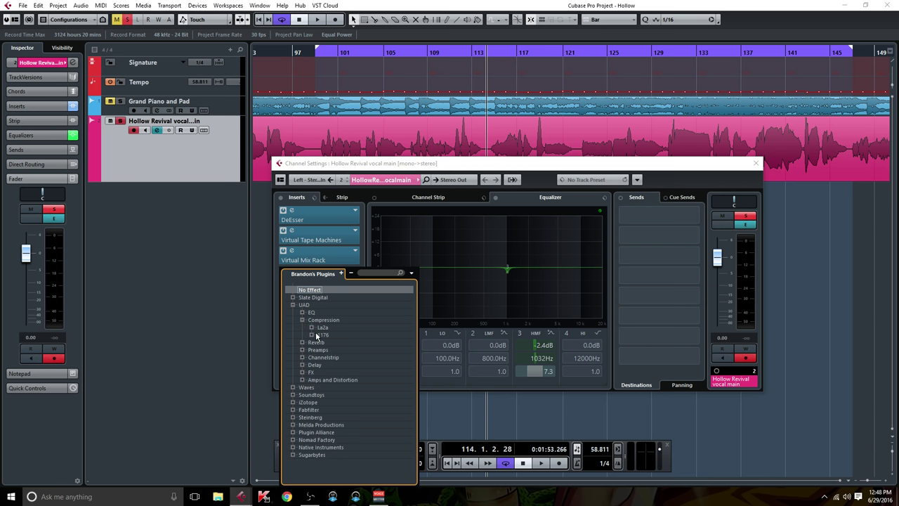
left_click(312, 335)
left_click(348, 349)
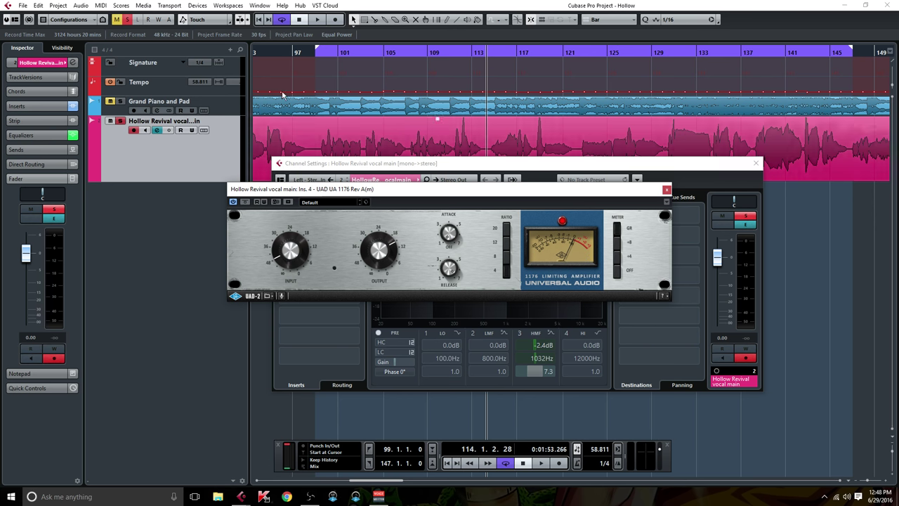
Play the vocal through the 1176 to hear its compression, and close the plugin after stopping playback.
left_click(317, 20)
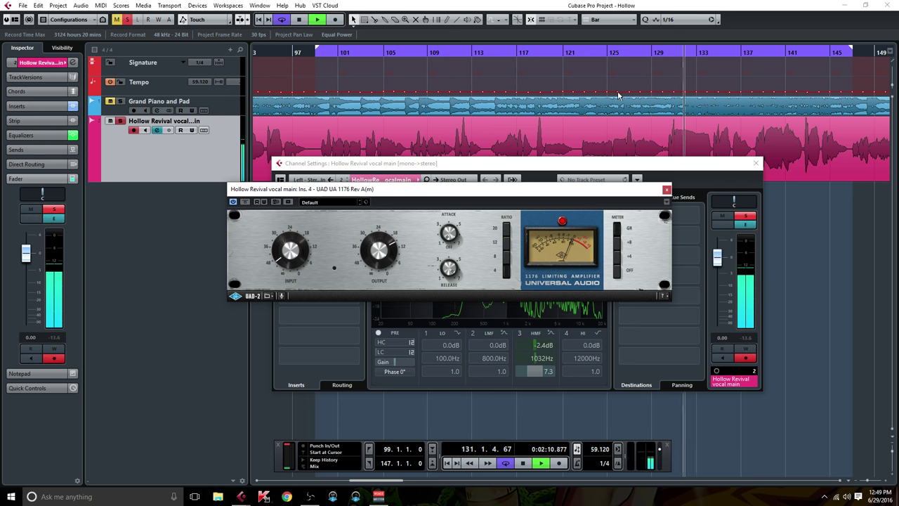
key("space")
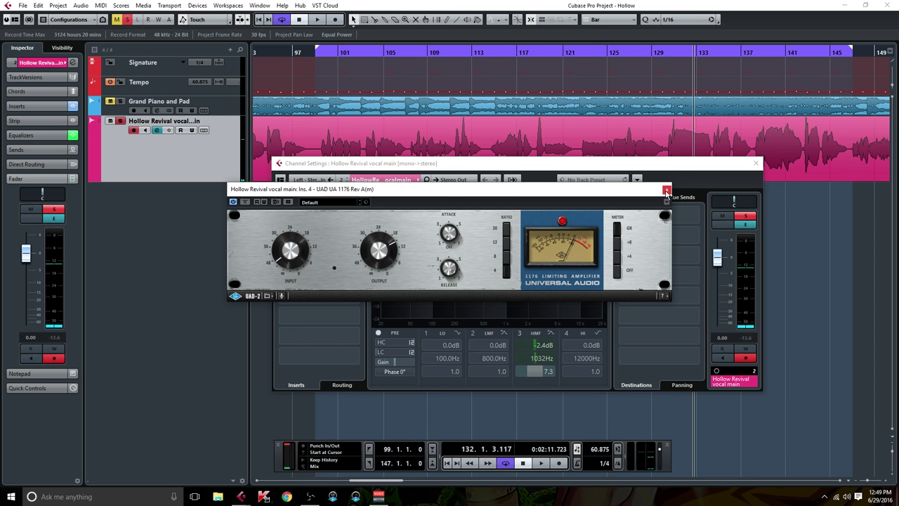
left_click(667, 191)
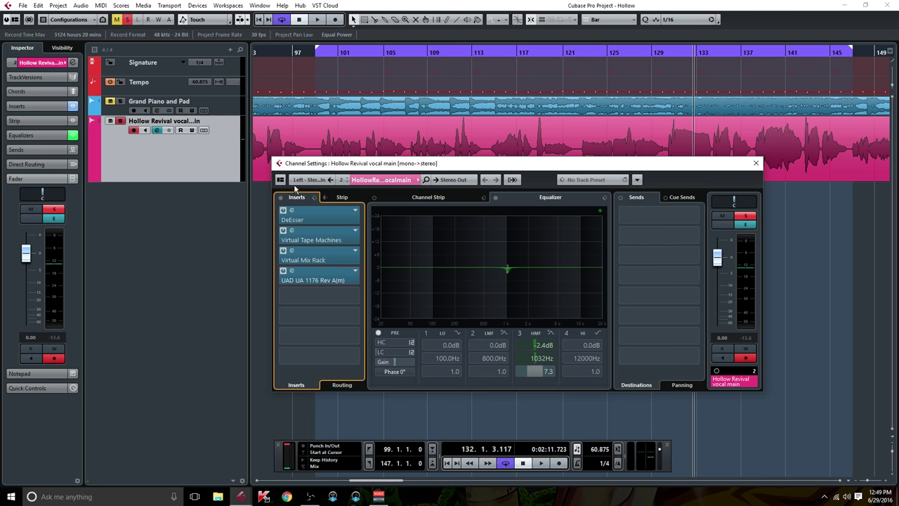
Play the vocal and toggle the bypass of its four inserts twice to compare the processed and dry sound.
key("space")
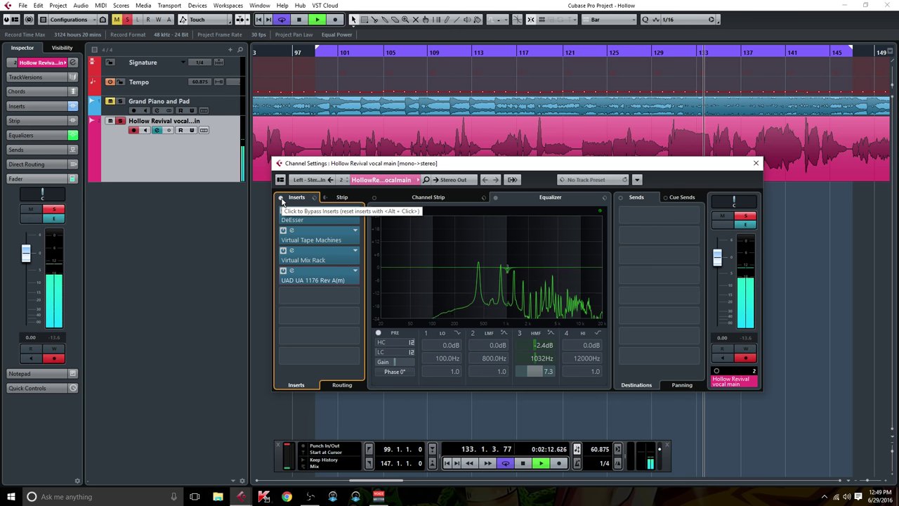
left_click(282, 200)
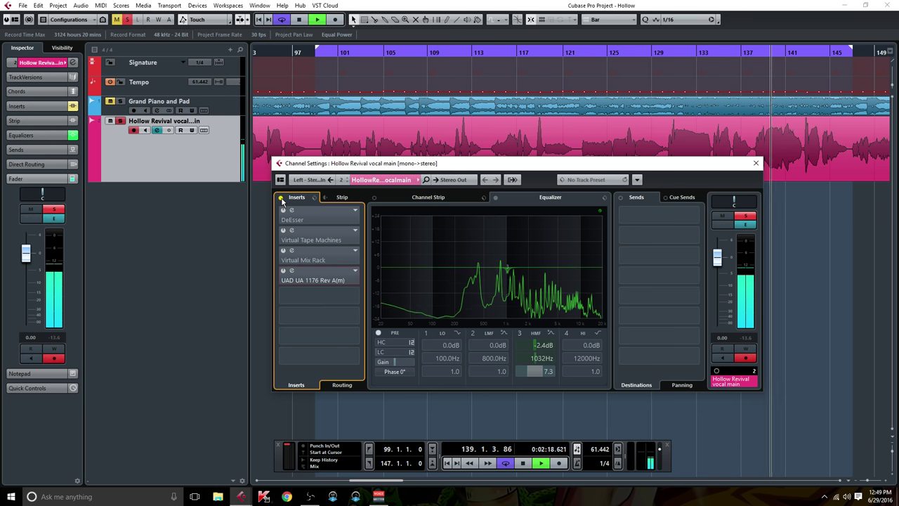
left_click(282, 200)
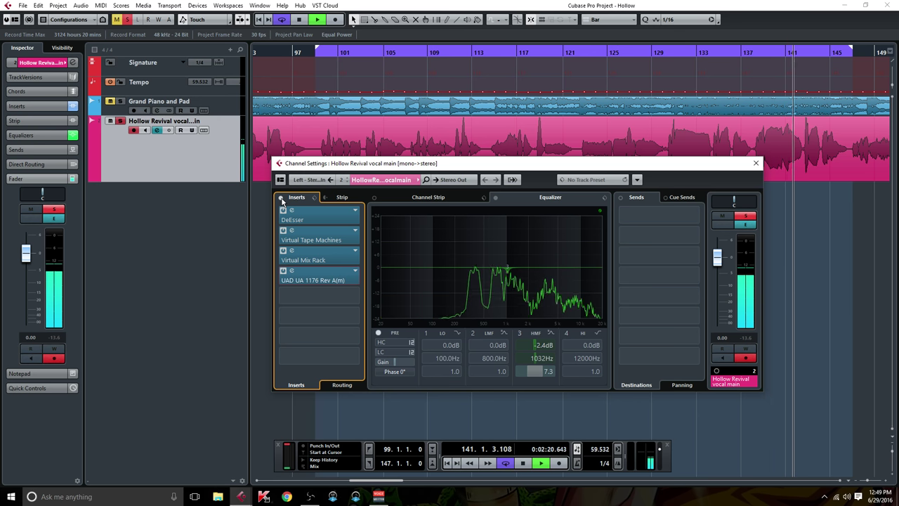
left_click(281, 199)
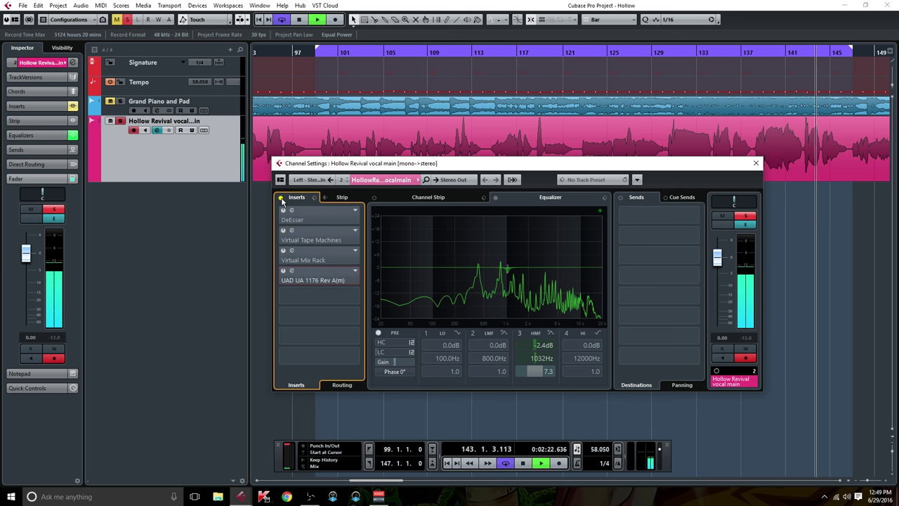
left_click(282, 199)
key("space")
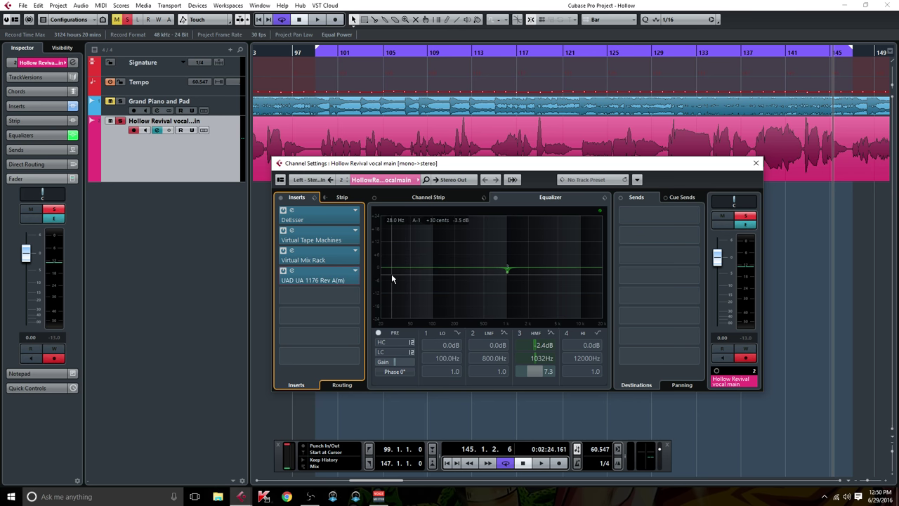
Load the VBC FG-MU compressor in the fifth insert slot and set its HPF to 200 Hz.
left_click(354, 296)
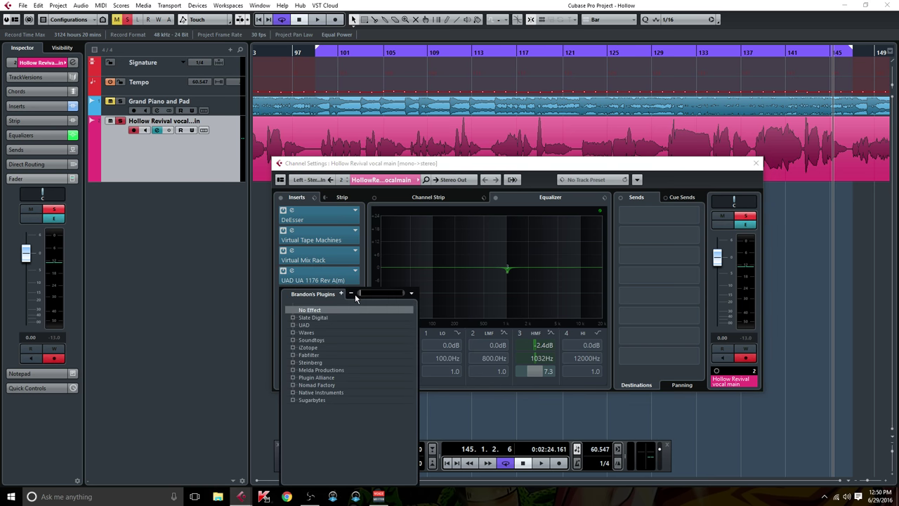
type("fgmu")
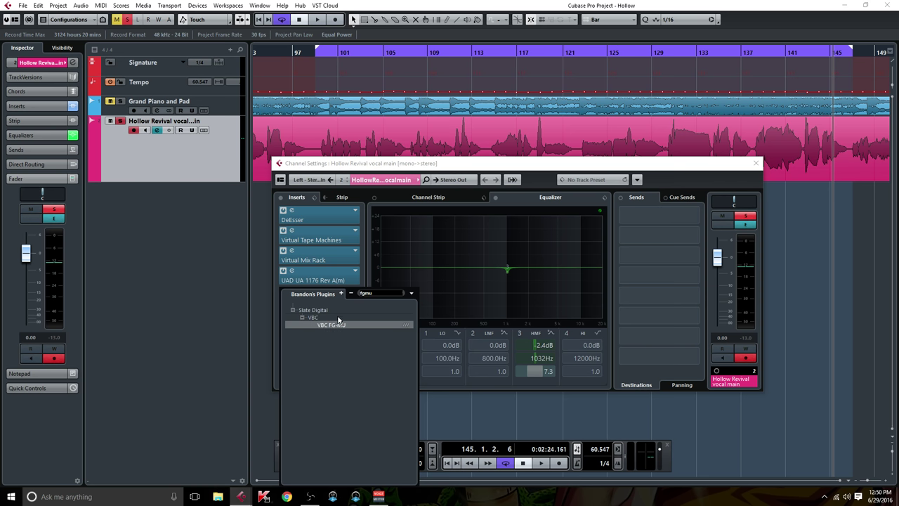
left_click(339, 325)
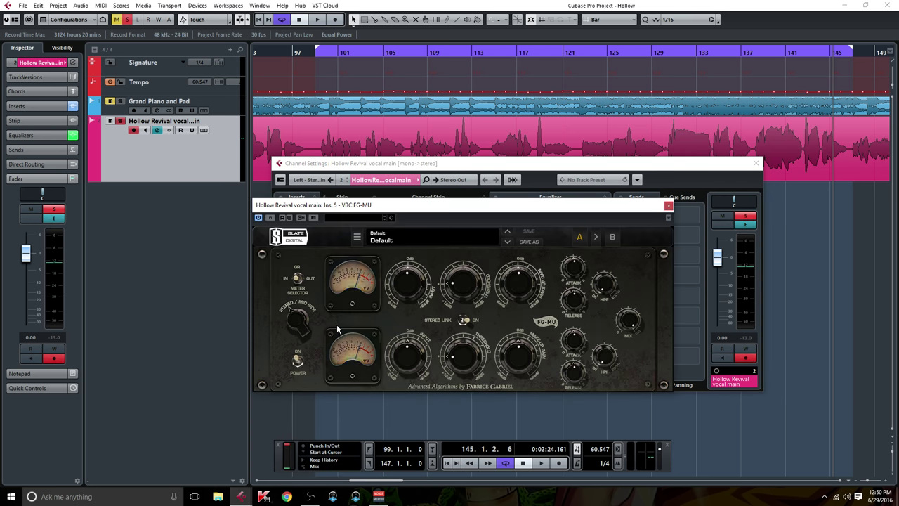
mouse_move(568, 273)
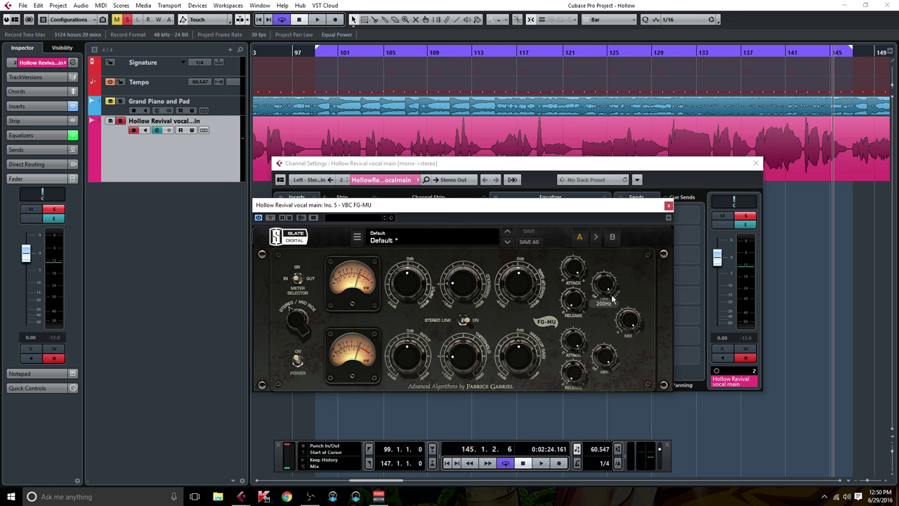
mouse_move(611, 298)
Play the vocal from around bar 129 while lowering the FG-MU's linked Threshold to about the middle of its range.
key("space")
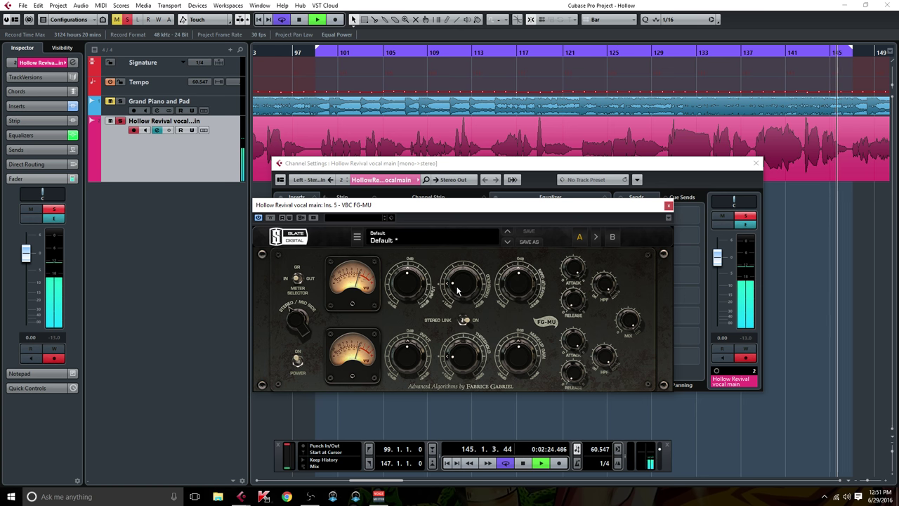
mouse_move(455, 286)
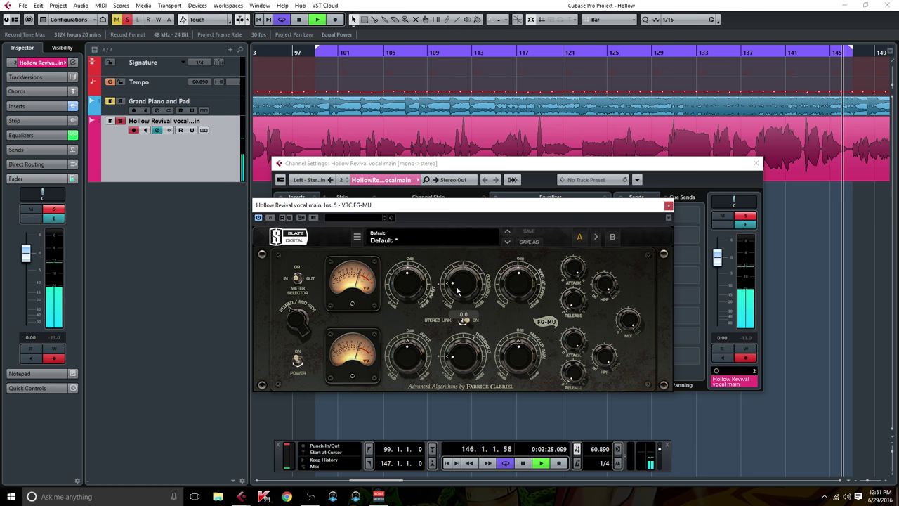
left_click(659, 53)
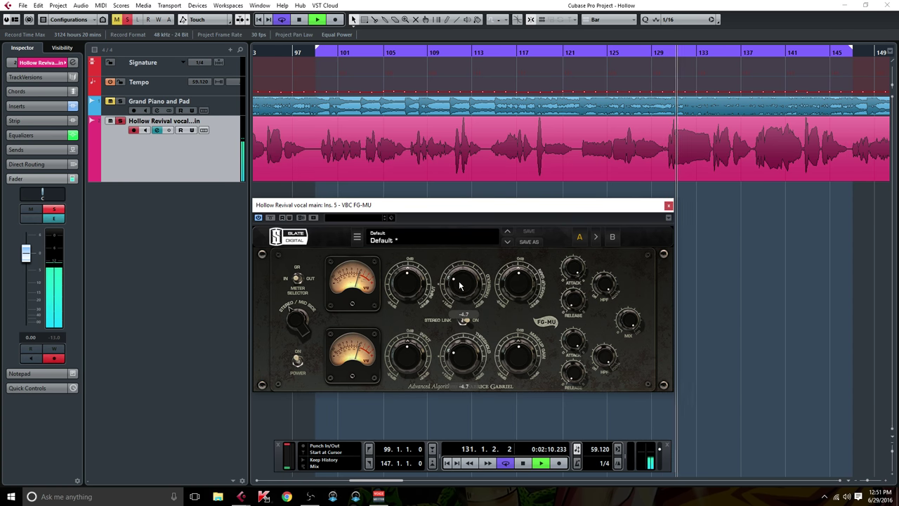
mouse_move(468, 276)
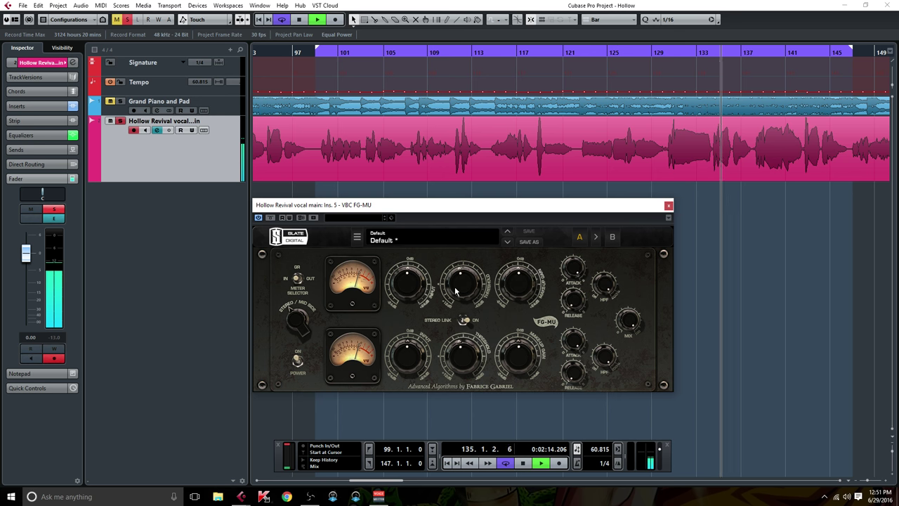
scroll(456, 289, "down", 5)
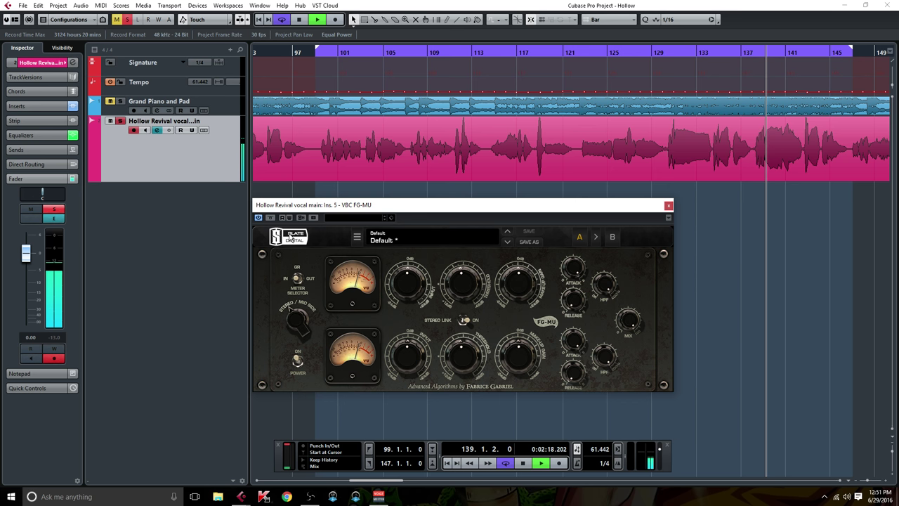
Bypass and re-enable the FG-MU repeatedly during playback to compare its effect, and close the plugin after stopping.
left_click(271, 218)
left_click(273, 219)
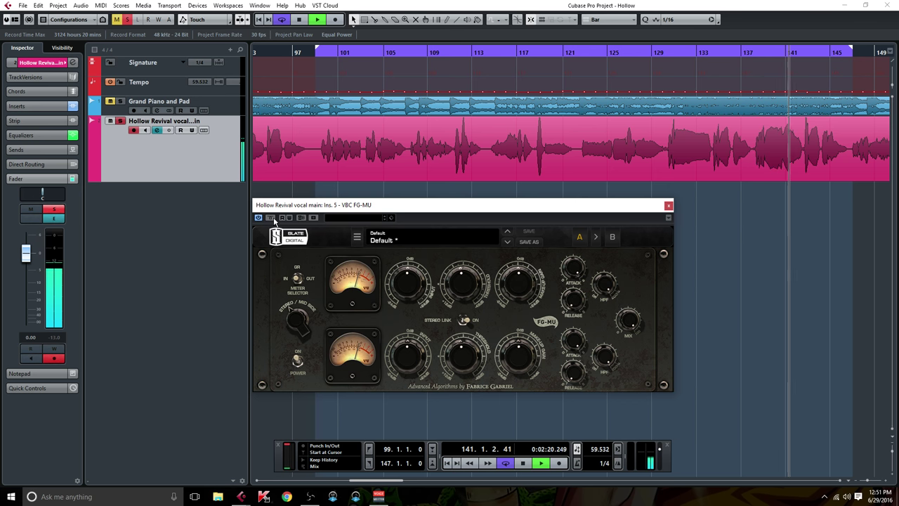
left_click(272, 219)
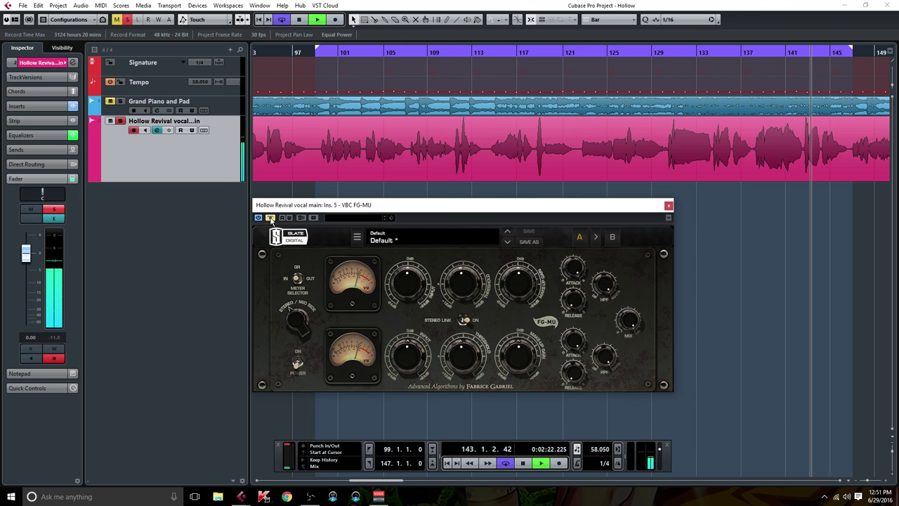
left_click(272, 219)
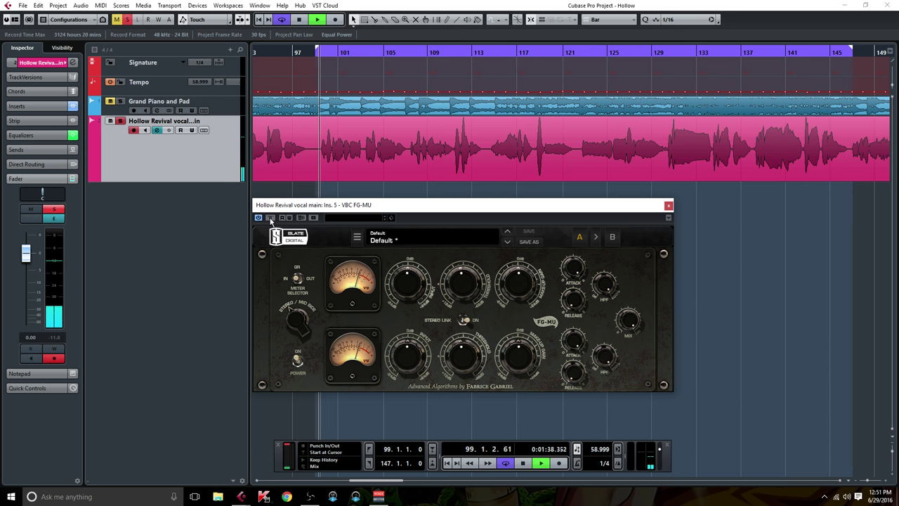
left_click(271, 219)
left_click(271, 219)
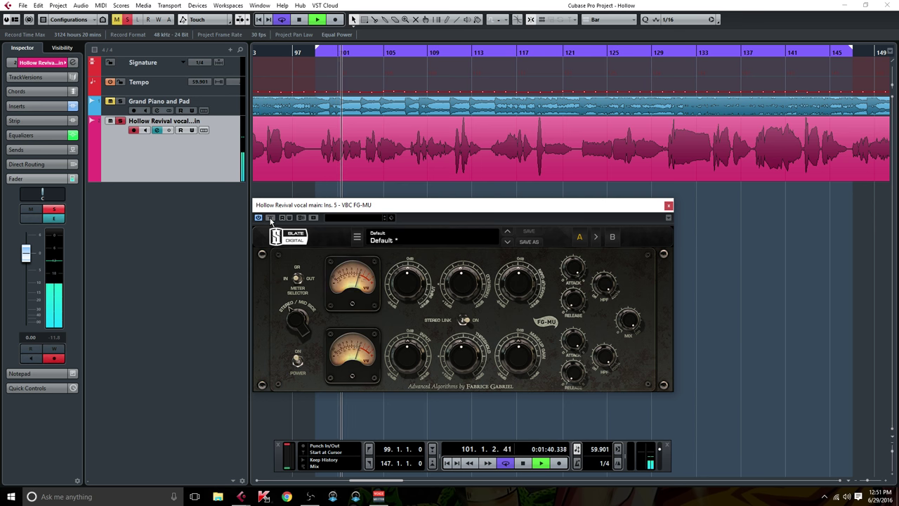
key("space")
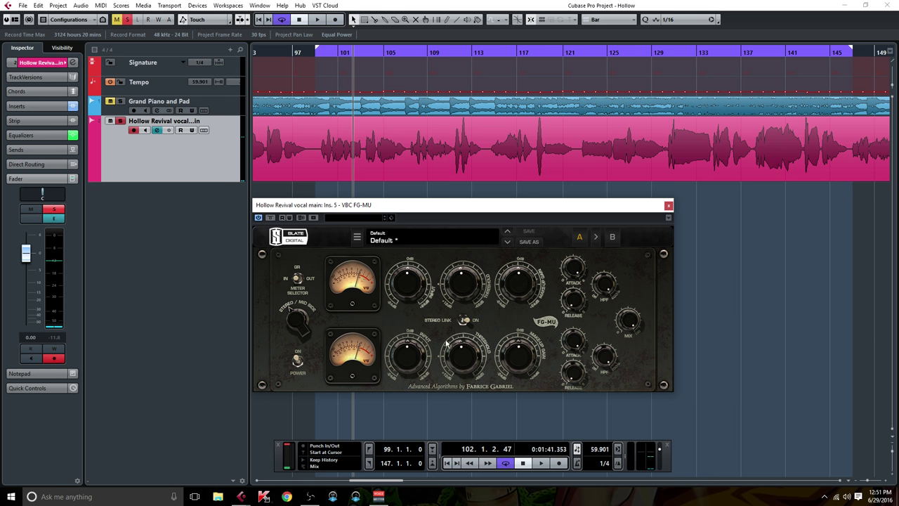
left_click(668, 206)
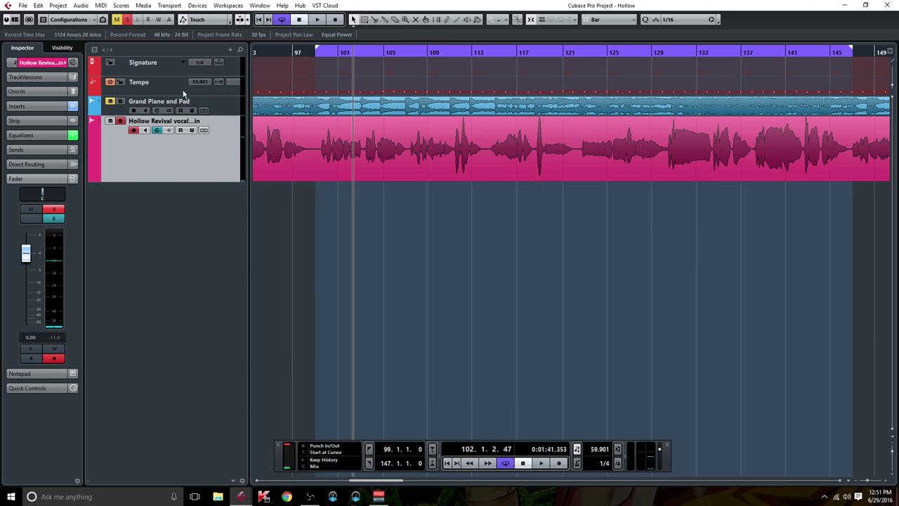
Reopen the vocal's channel settings and compare the full five-insert chain against the bypassed vocal during playback.
left_click(158, 130)
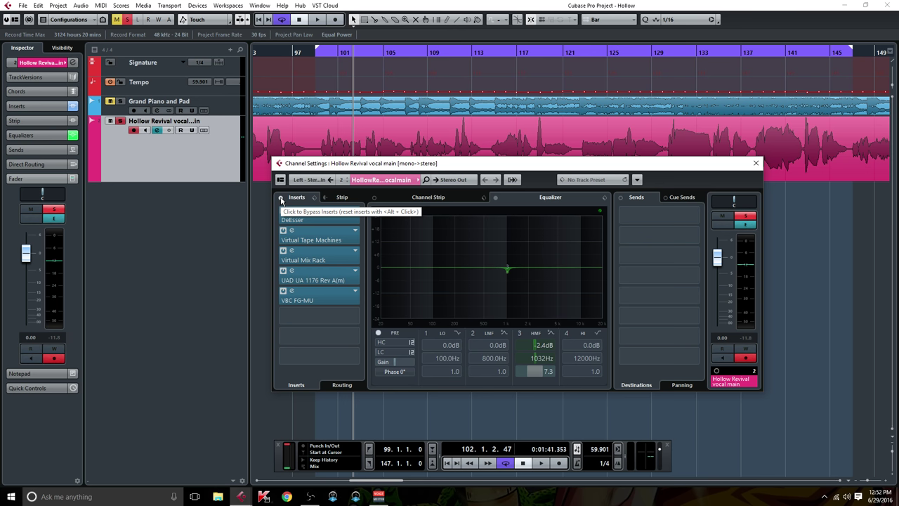
key("space")
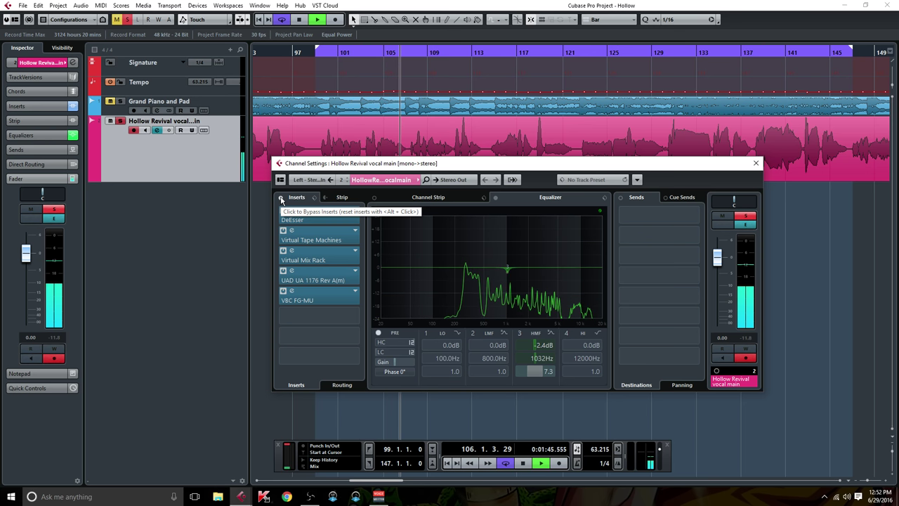
left_click(281, 199)
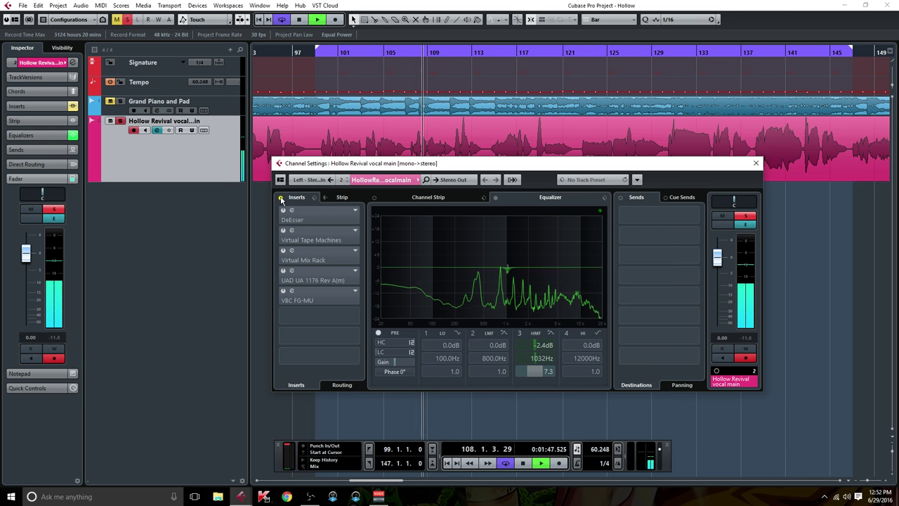
left_click(281, 199)
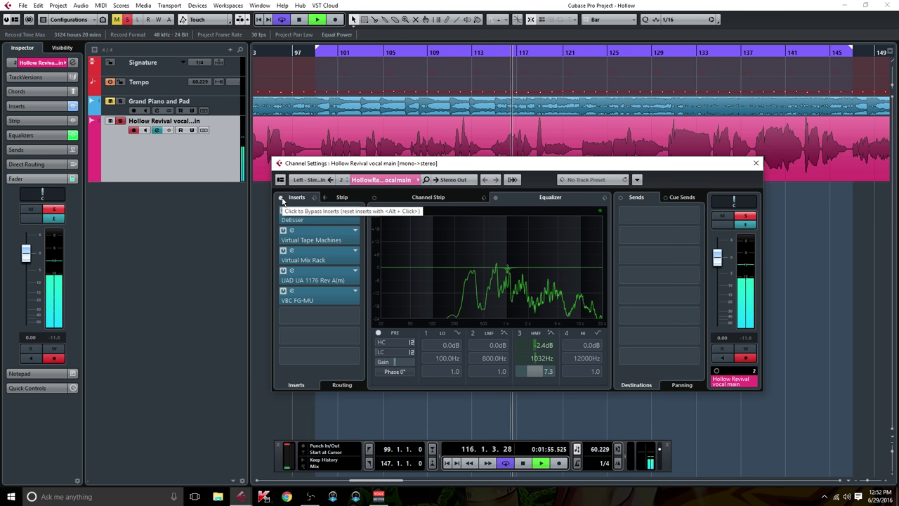
left_click(281, 198)
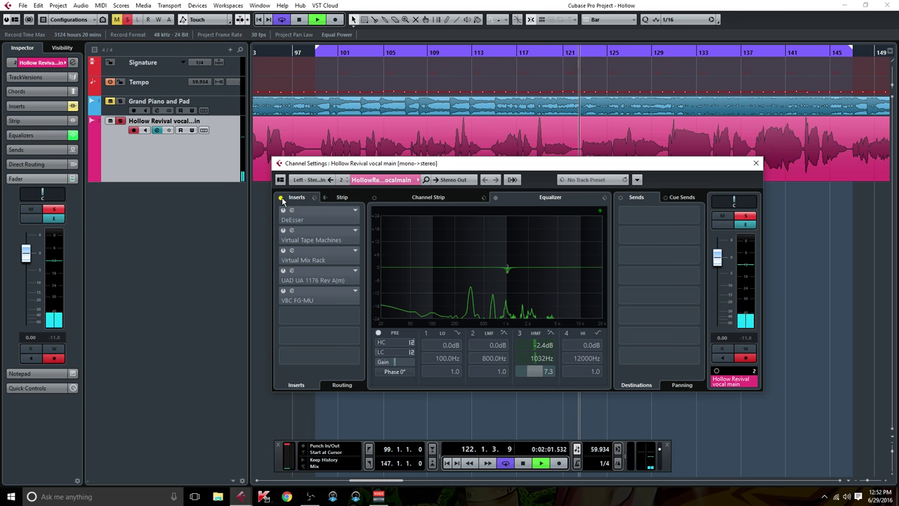
left_click(281, 198)
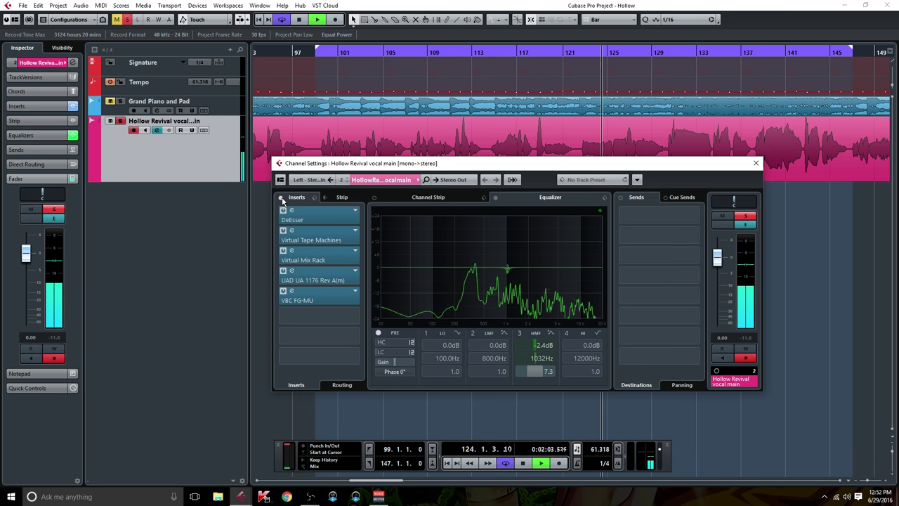
key("space")
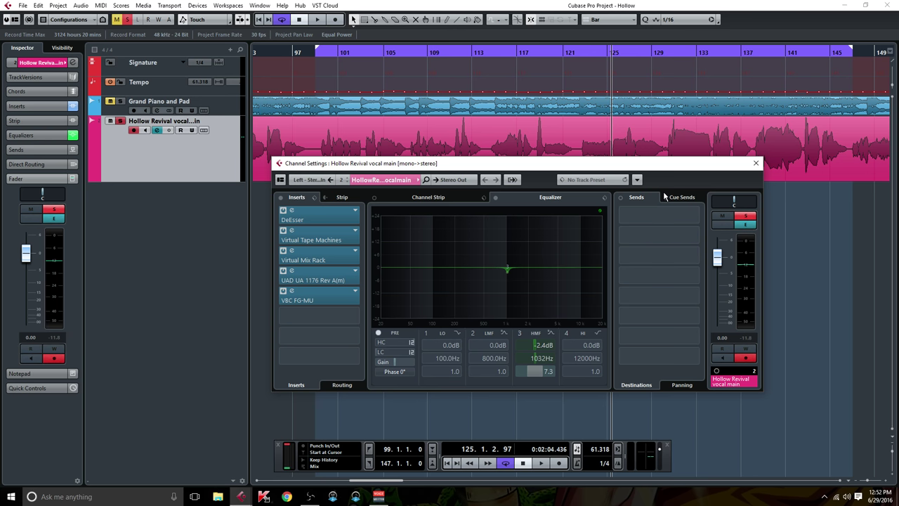
Add a stereo FX channel named Vocal Plate with UAD EMT 140 on the vocal's first send.
right_click(650, 218)
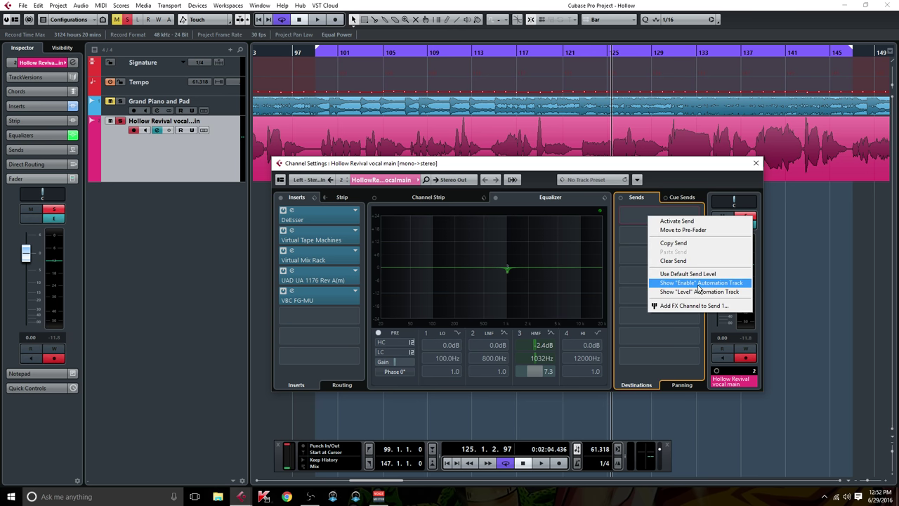
left_click(690, 305)
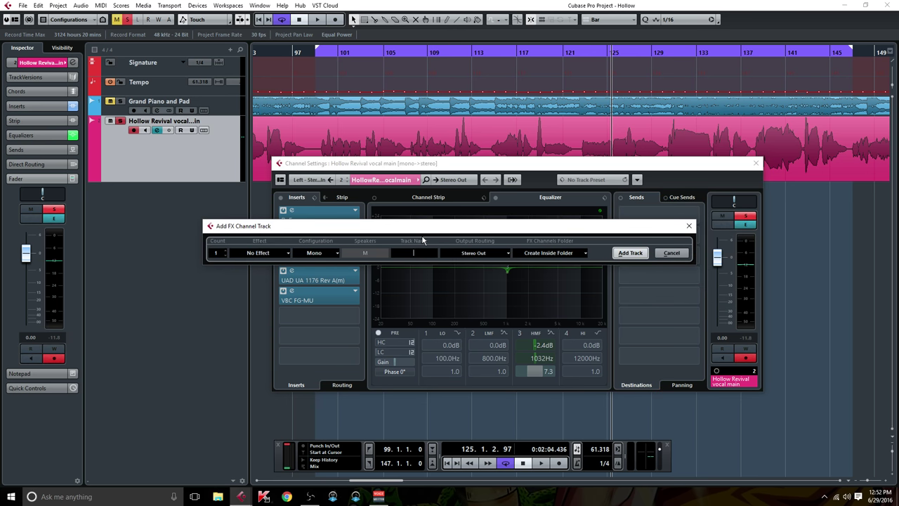
left_click(317, 253)
left_click(315, 270)
left_click(274, 254)
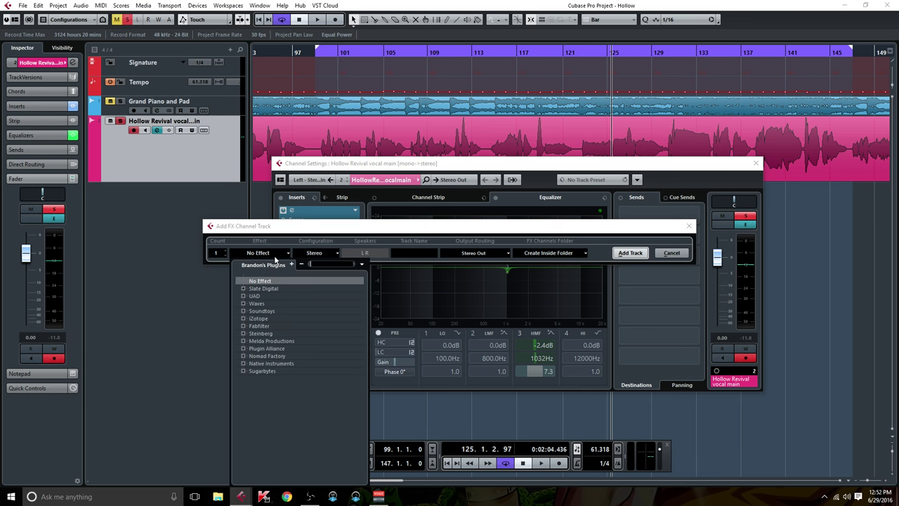
left_click(243, 296)
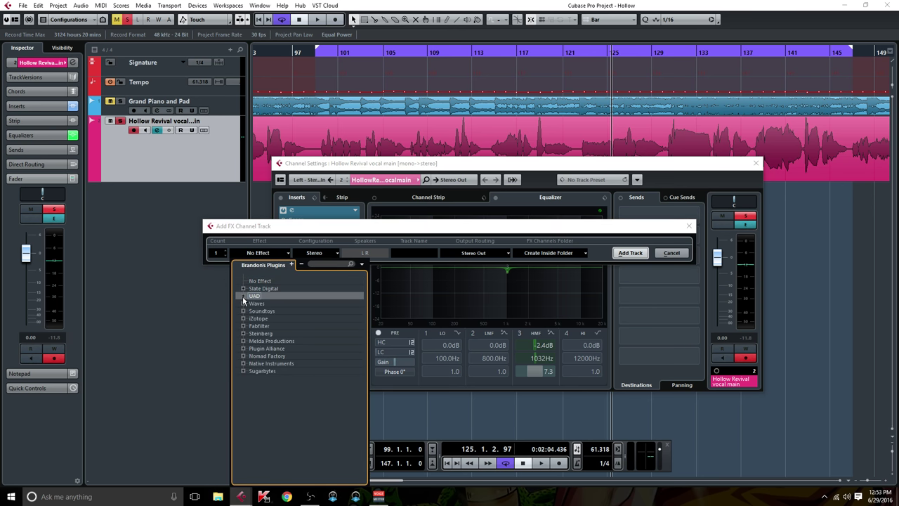
left_click(253, 319)
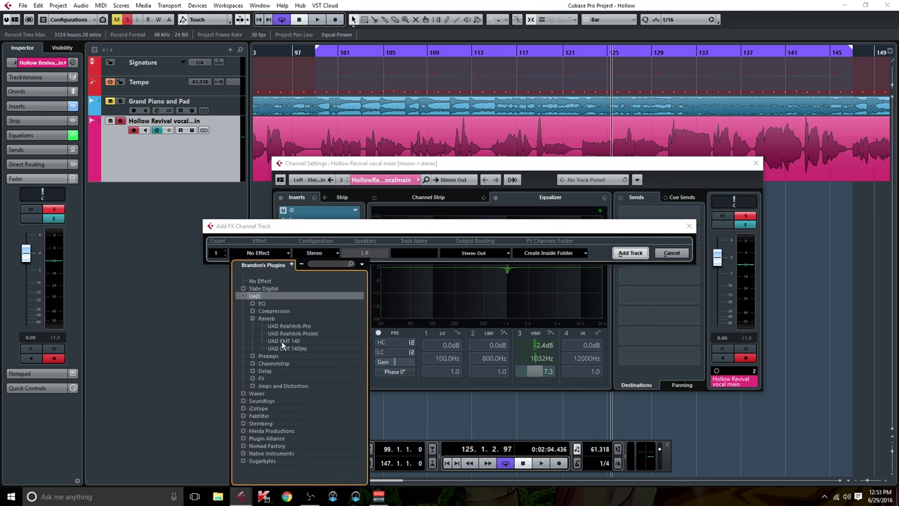
left_click(281, 341)
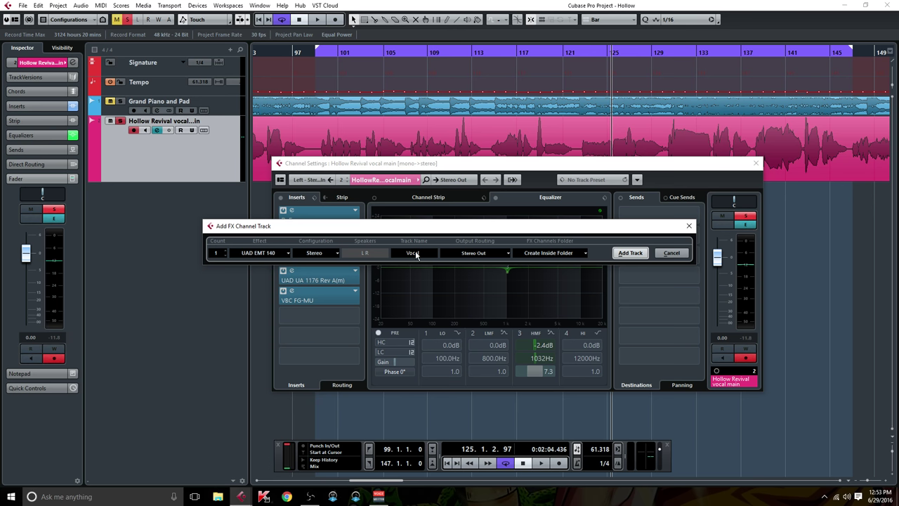
type("Vocal Plate")
left_click(629, 253)
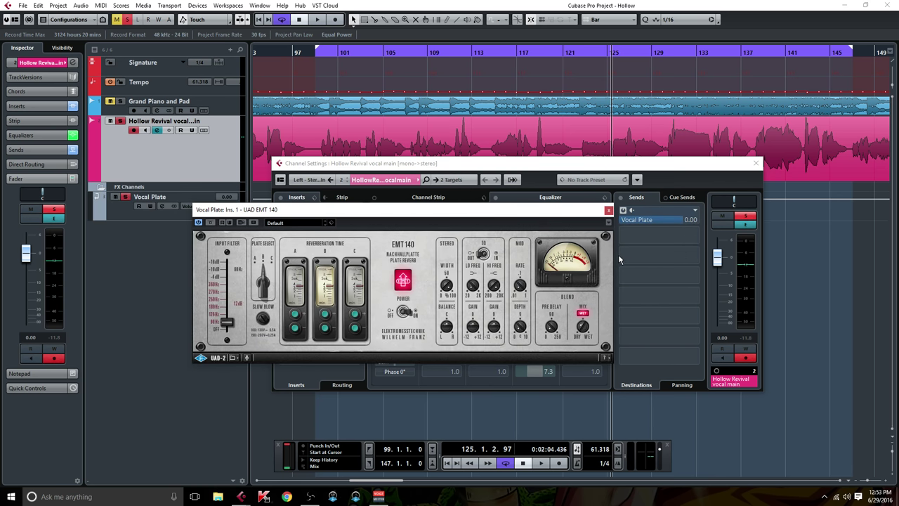
Raise the EMT 140's Input Filter to about 270 Hz during playback, and close the plugin.
key("space")
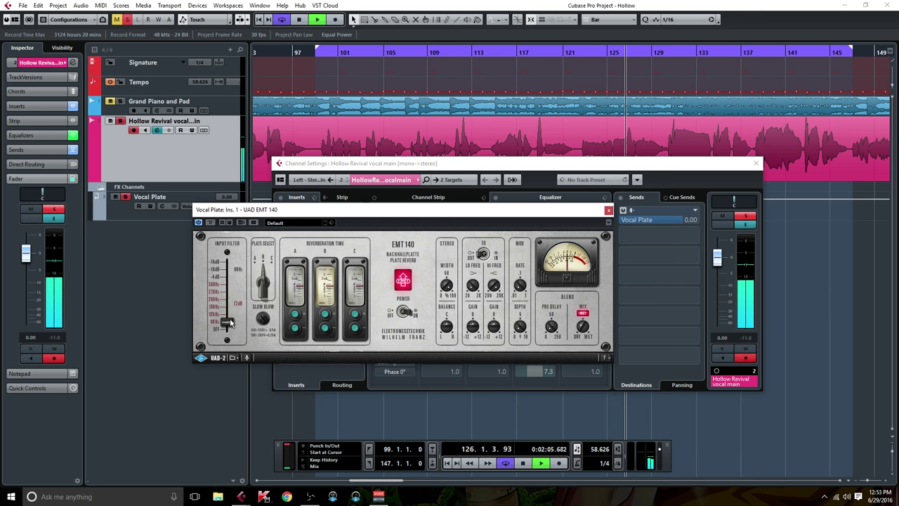
left_click_drag(230, 322, 234, 293)
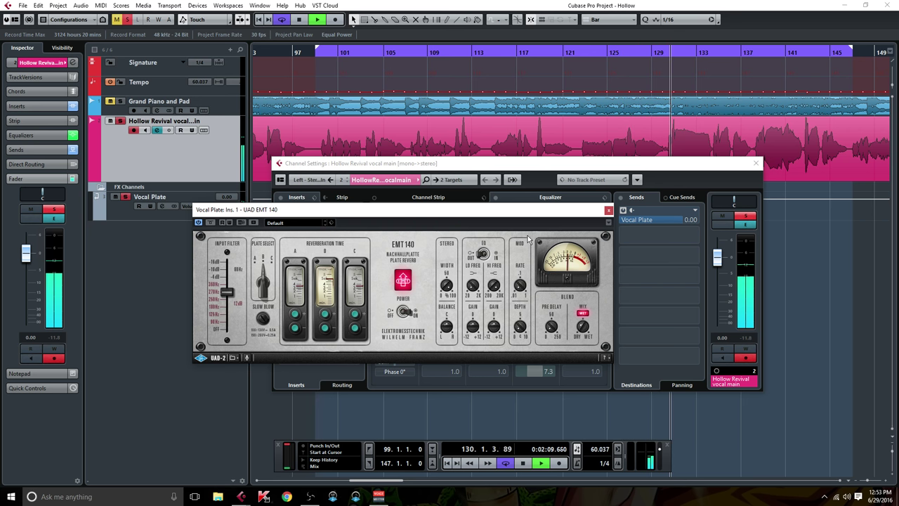
left_click(608, 210)
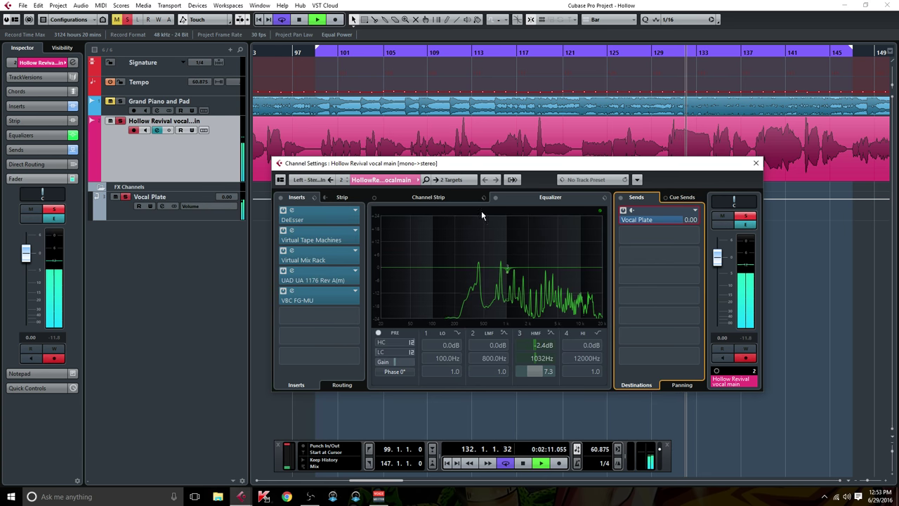
Set the Vocal Plate channel's EQ to a -24 dB low band at 261.4 Hz and a -6.1 dB high band at 12.9 kHz.
left_click(164, 203)
left_click_drag(391, 267, 464, 329)
left_click(588, 279)
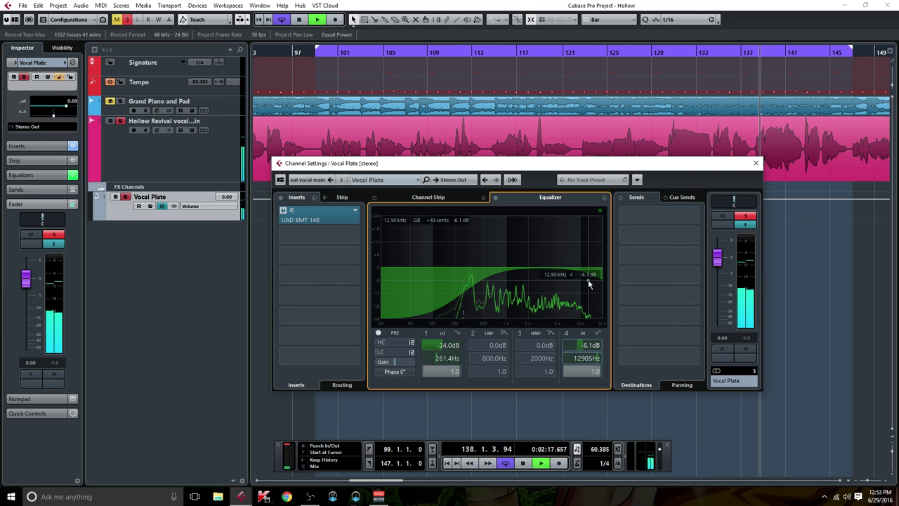
left_click(581, 299)
mouse_move(581, 300)
left_mouse_down()
mouse_move(577, 311)
mouse_move(586, 307)
left_mouse_up()
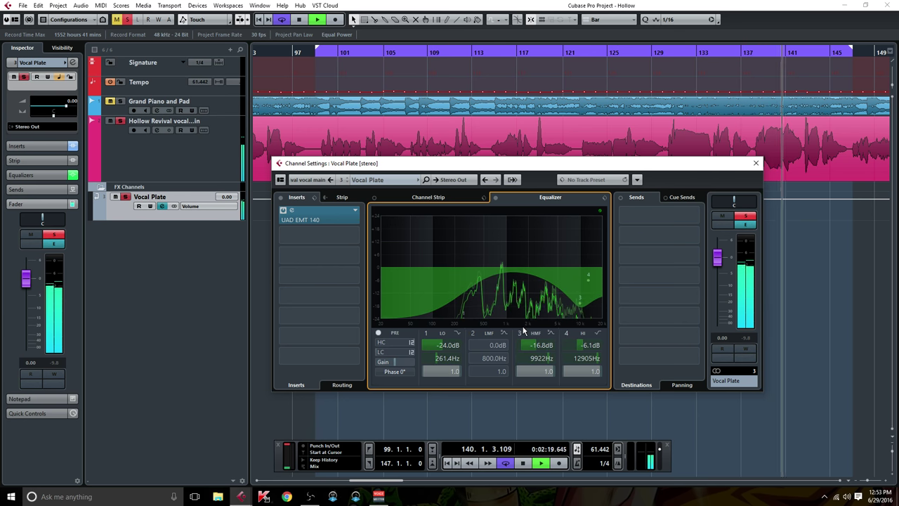
left_click(520, 334)
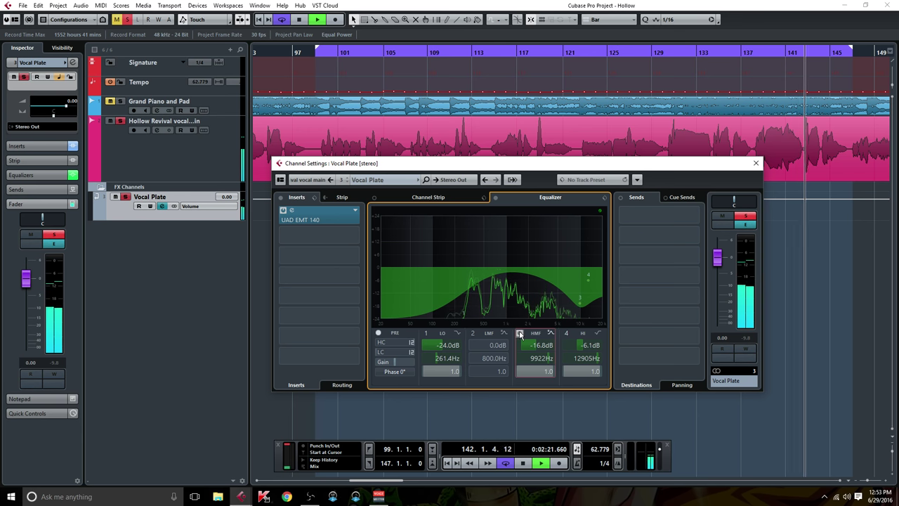
Set the Vocal Plate's high EQ band to -24 dB at 3176 Hz and lower its fader to -10.6 dB.
left_click_drag(588, 279, 543, 331)
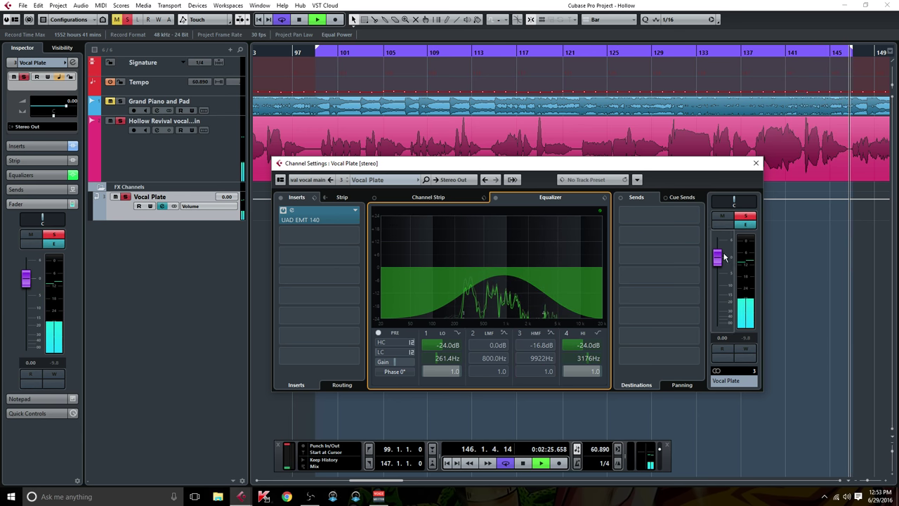
left_click_drag(714, 260, 718, 288)
key("space")
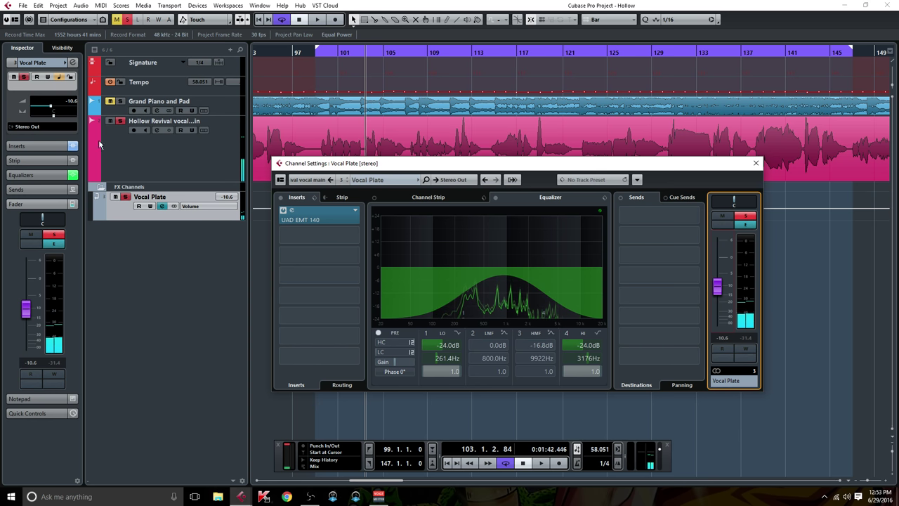
Reopen the EMT 140 on Vocal Plate to review its reverb controls, and close it.
left_click(326, 219)
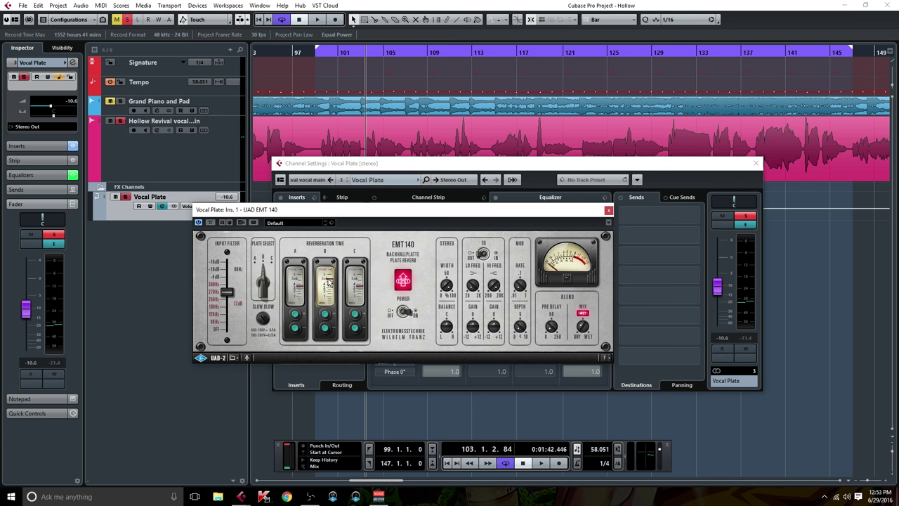
left_click(608, 211)
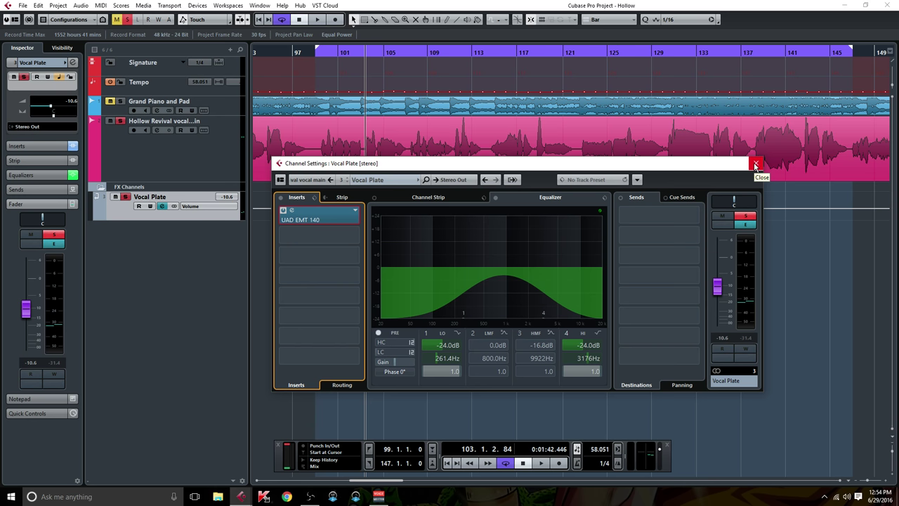
Start a new FX channel from the lead vocal's second send and set its configuration to Mono.
left_click(157, 131)
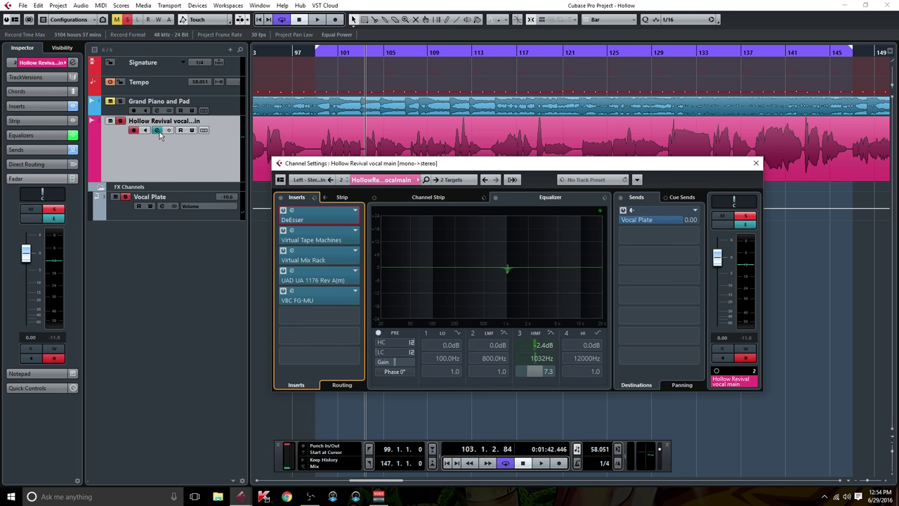
right_click(656, 243)
left_click(671, 325)
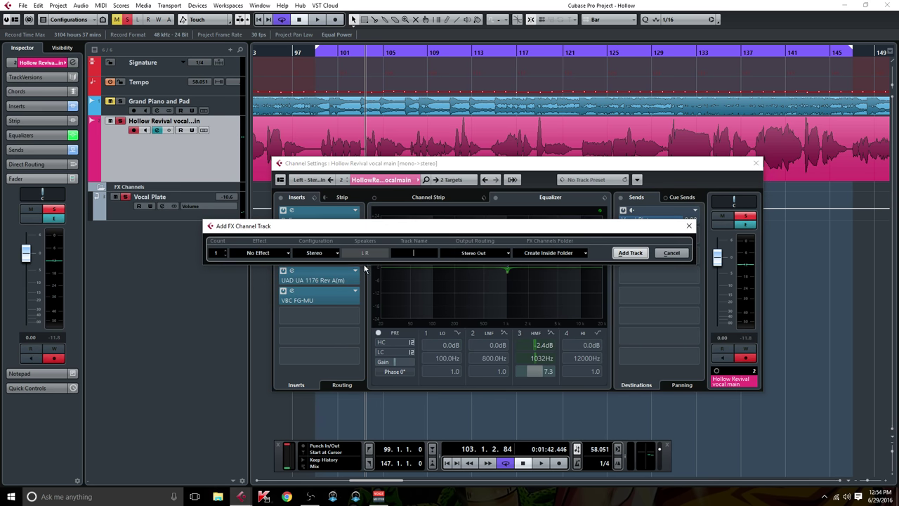
left_click(329, 253)
left_click(315, 264)
Find Lexicon PSP42 in the Default plugin collection with the search "lexic" and assign it as the new channel's effect.
left_click(280, 254)
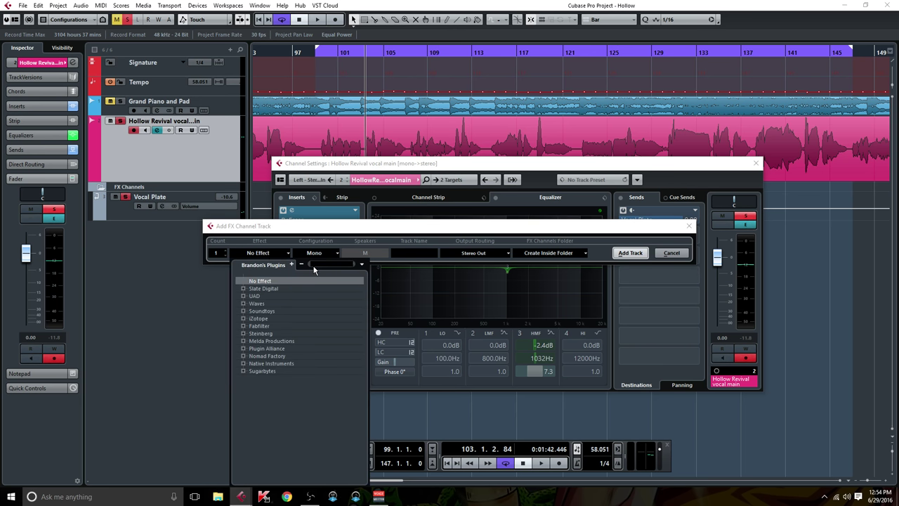
left_click(361, 264)
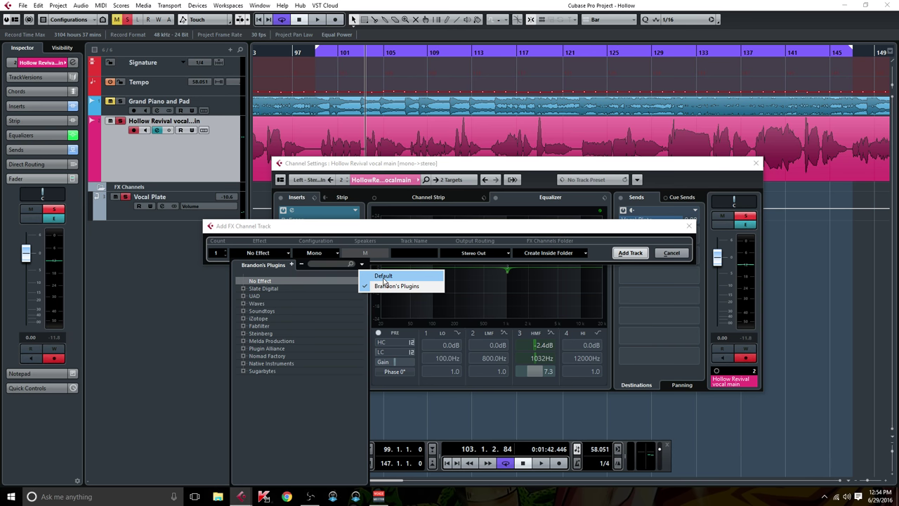
left_click(384, 277)
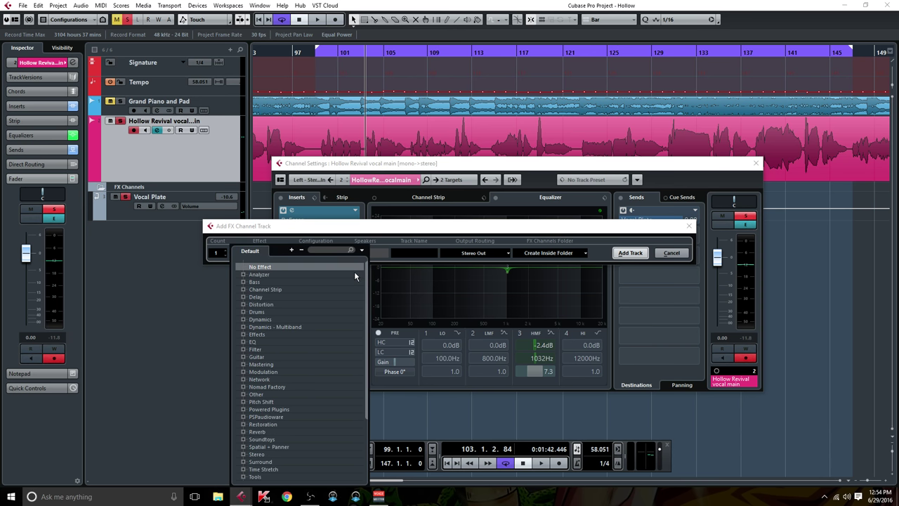
left_click(322, 251)
type("lexic")
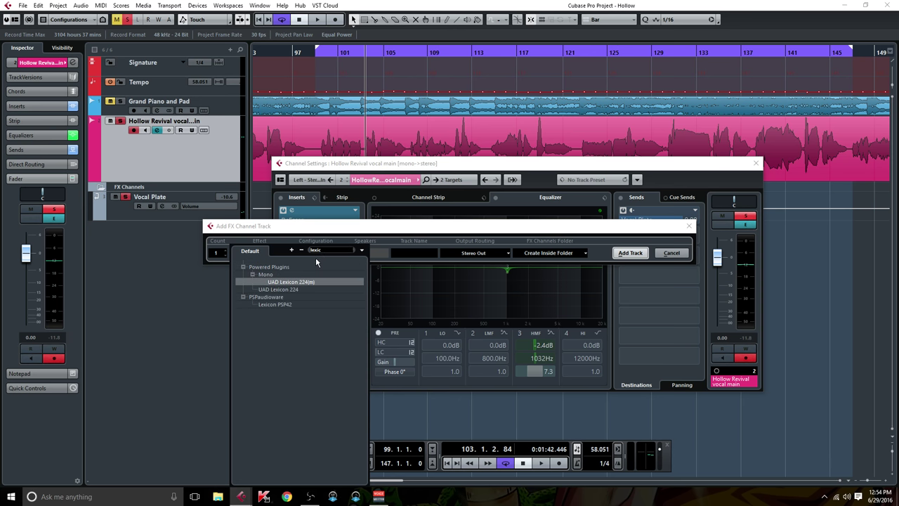
left_click(280, 304)
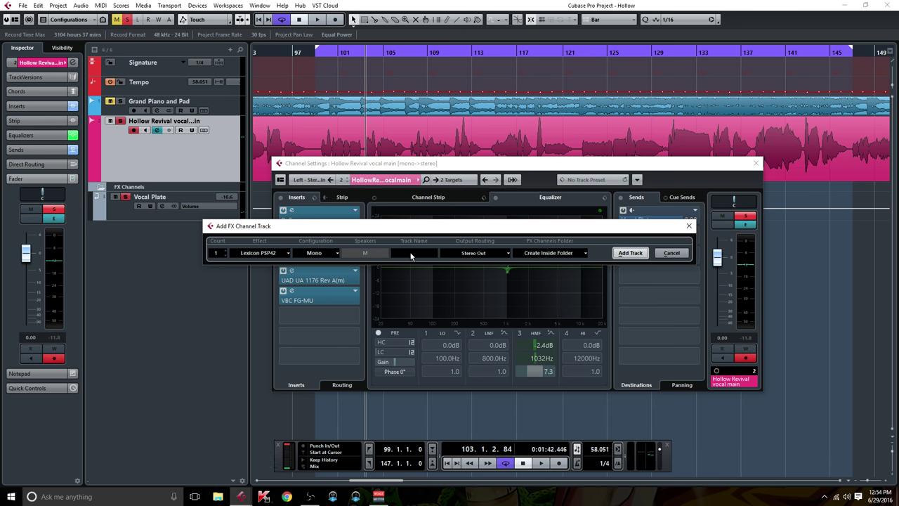
Name the mono FX channel Vocal Delay, add it to the project, and close the PSP42 plugin.
type("Vocal Delay")
key("Return")
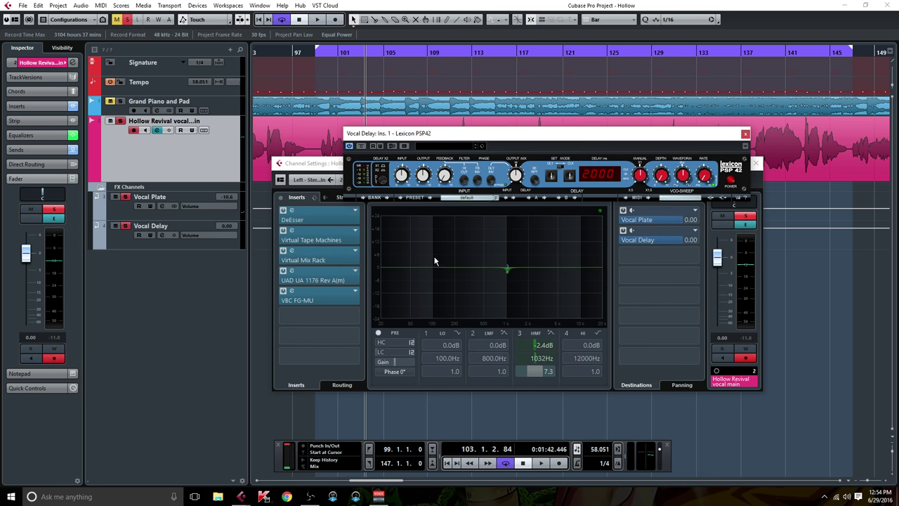
left_click(569, 174)
left_click(745, 133)
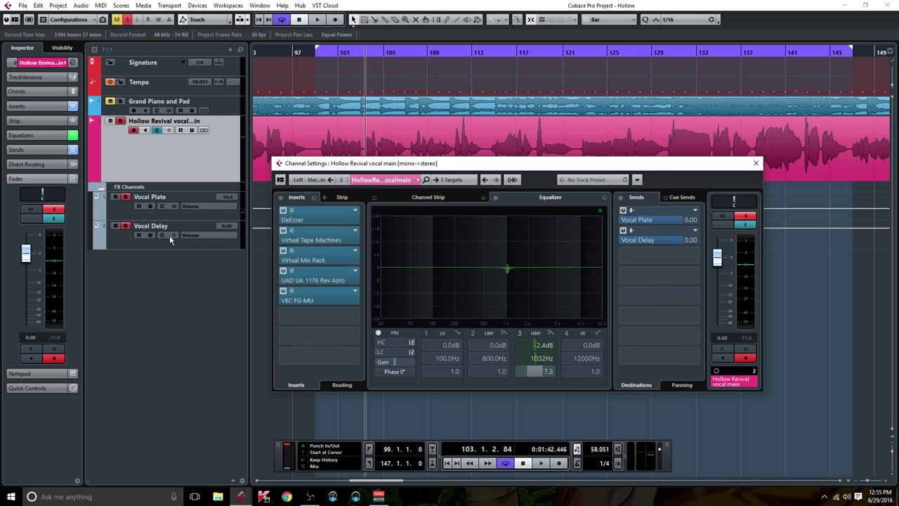
Set the Vocal Delay's EQ to -24 dB bands at 257.6 Hz and 3318 Hz, and audition the filtered delay.
key("space")
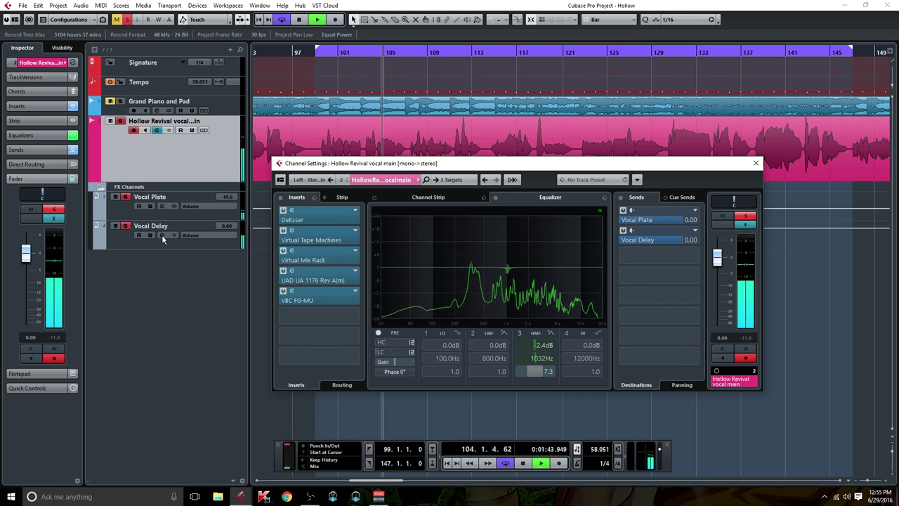
left_click(162, 235)
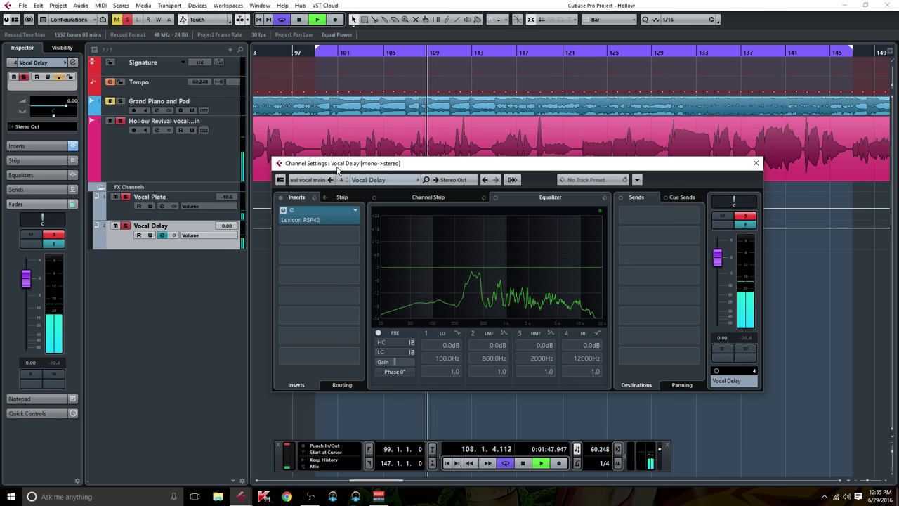
key("space")
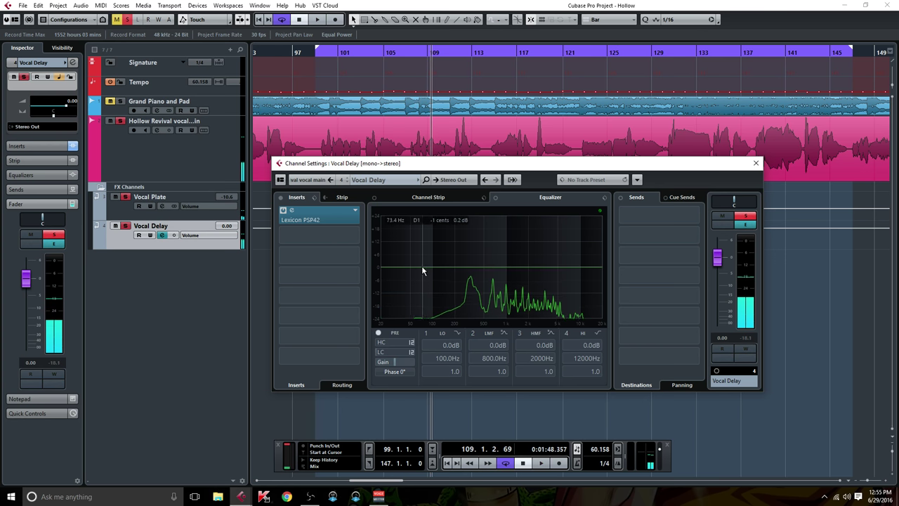
left_click_drag(415, 266, 463, 325)
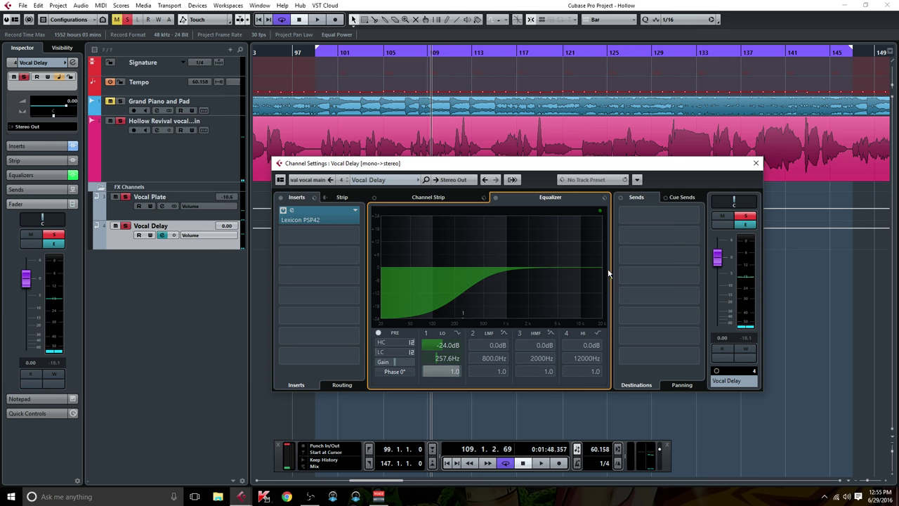
left_click_drag(597, 267, 545, 333)
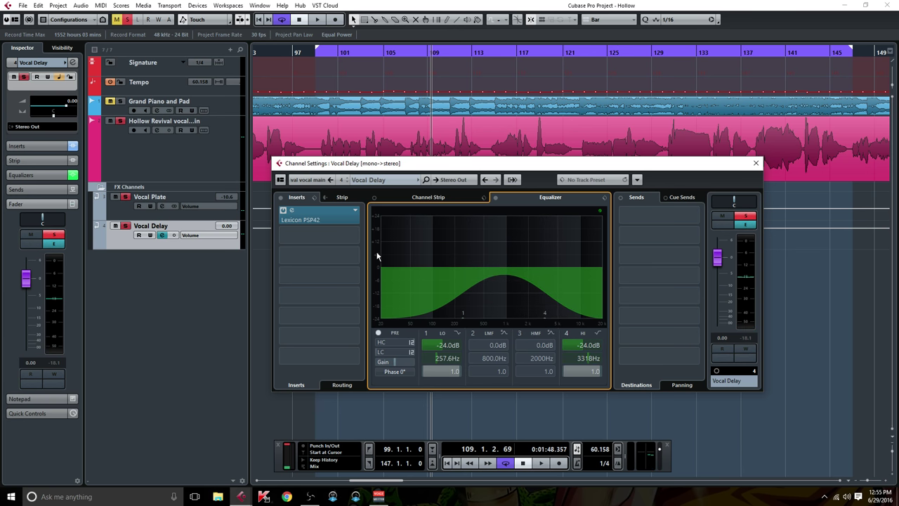
key("space")
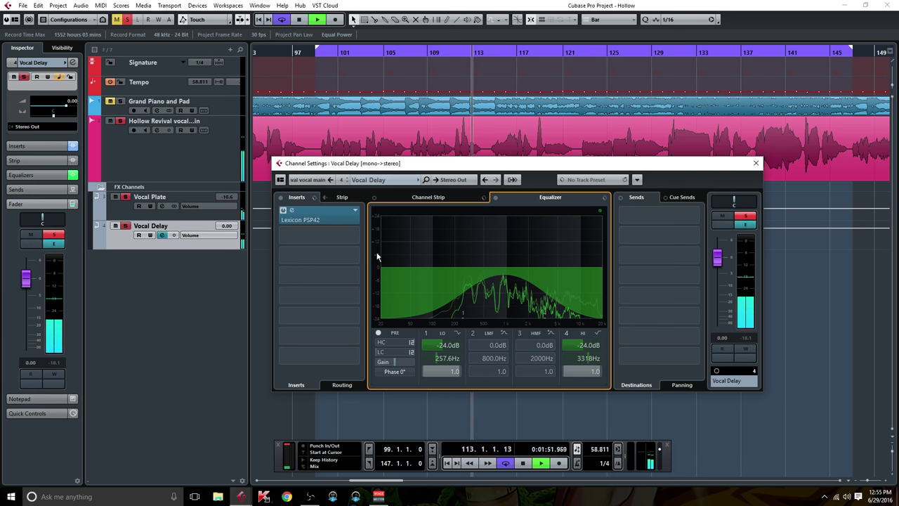
key("space")
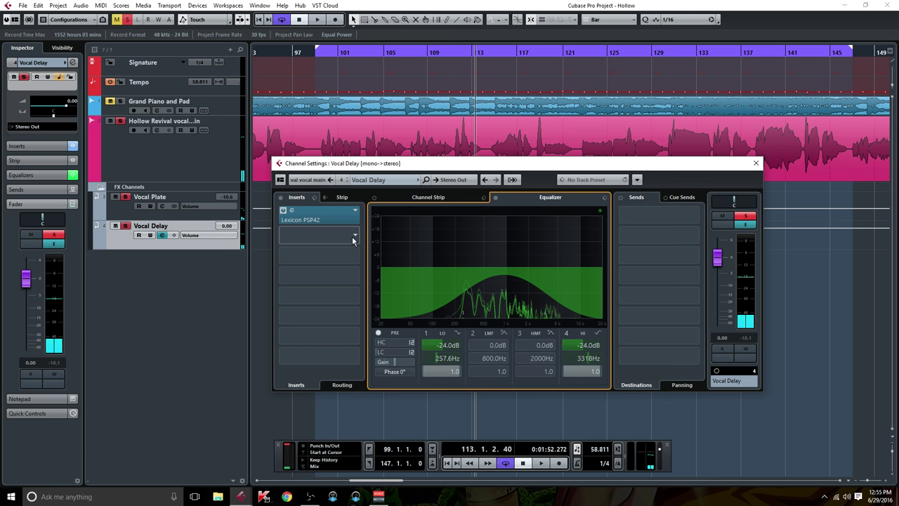
Load Steinberg's VintageCompressor from the Dynamics category of the custom plugin collection into Vocal Delay's second insert and activate its side-chain.
left_click(352, 236)
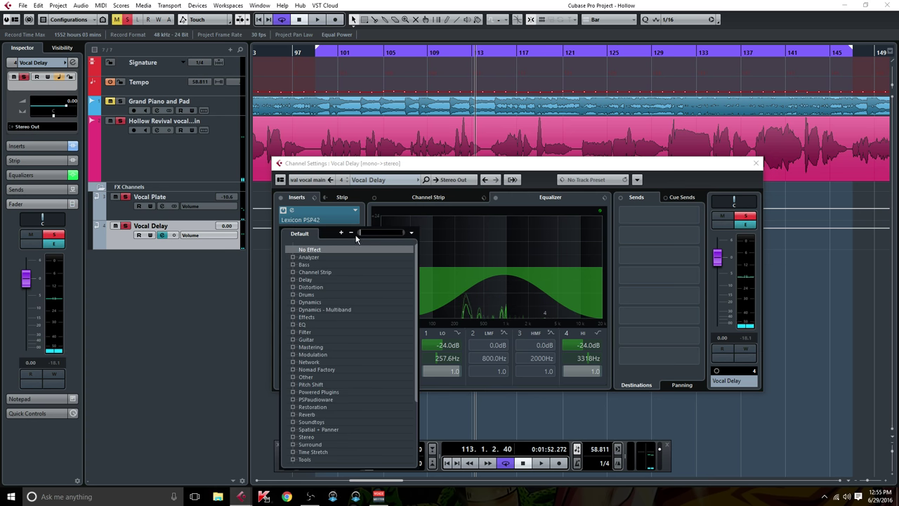
left_click(410, 234)
left_click(422, 256)
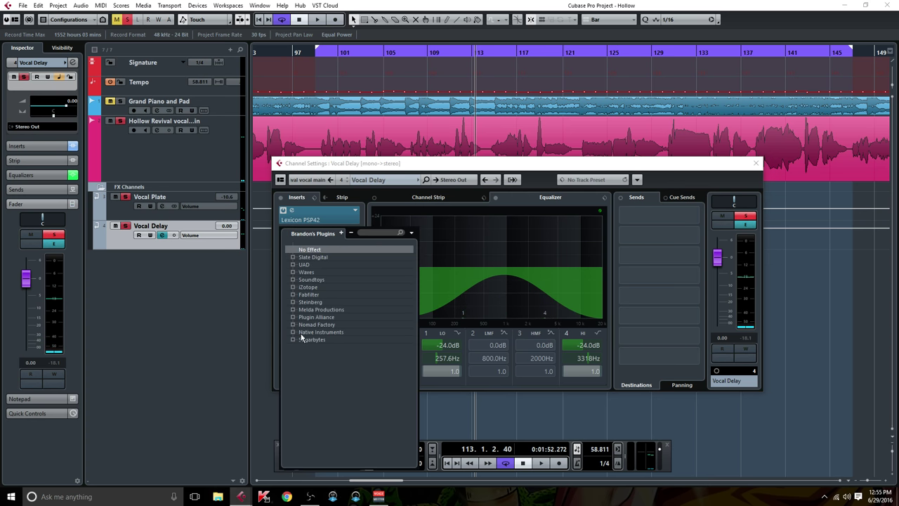
left_click(293, 302)
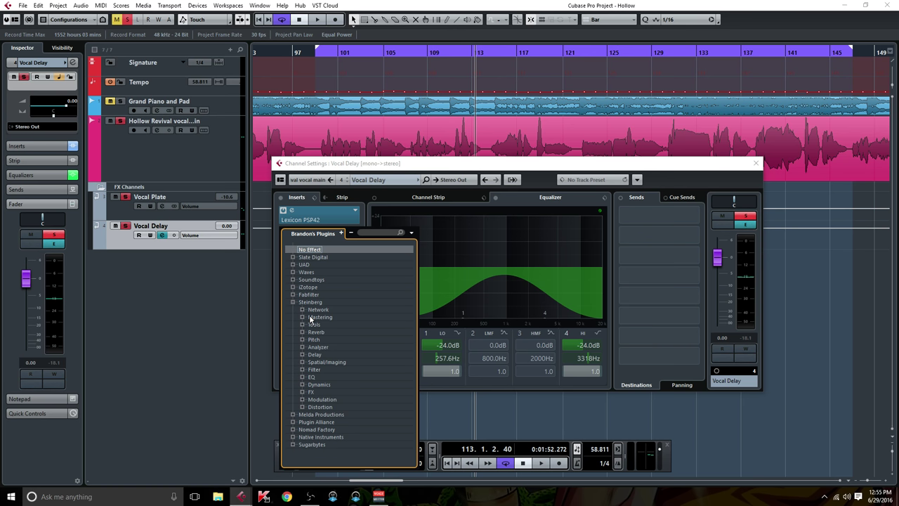
left_click(302, 385)
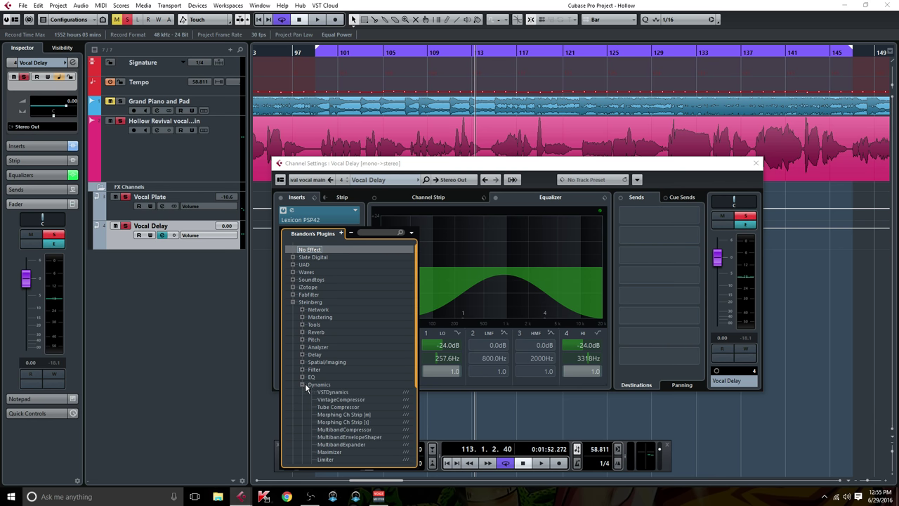
left_click(345, 399)
left_click(387, 255)
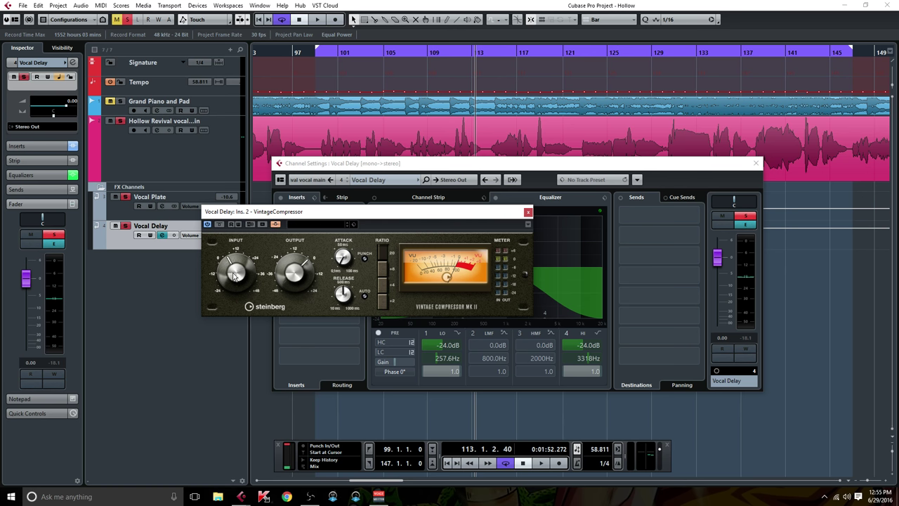
left_click_drag(237, 253, 238, 247)
left_click_drag(290, 269, 286, 298)
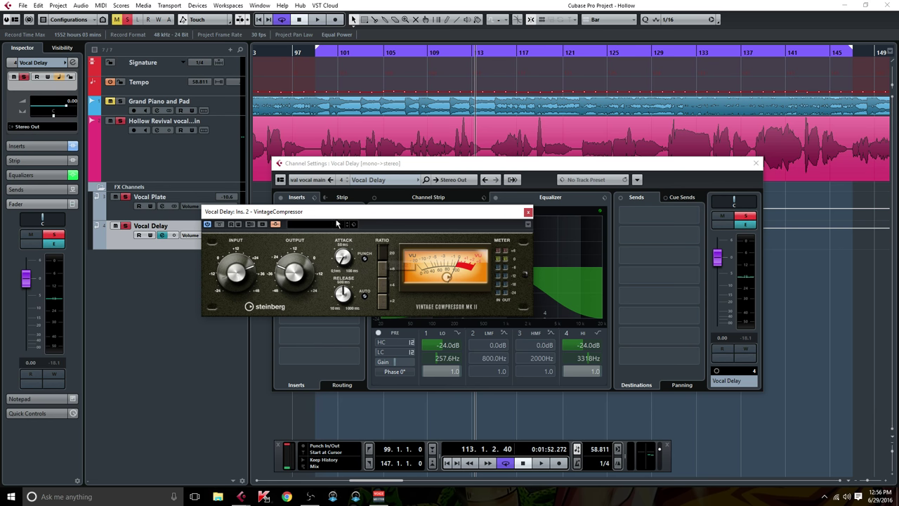
Route the third send of the Hollow Revival lead vocal to the side-chain of Vocal Delay's VintageCompressor.
left_click_drag(338, 215, 435, 221)
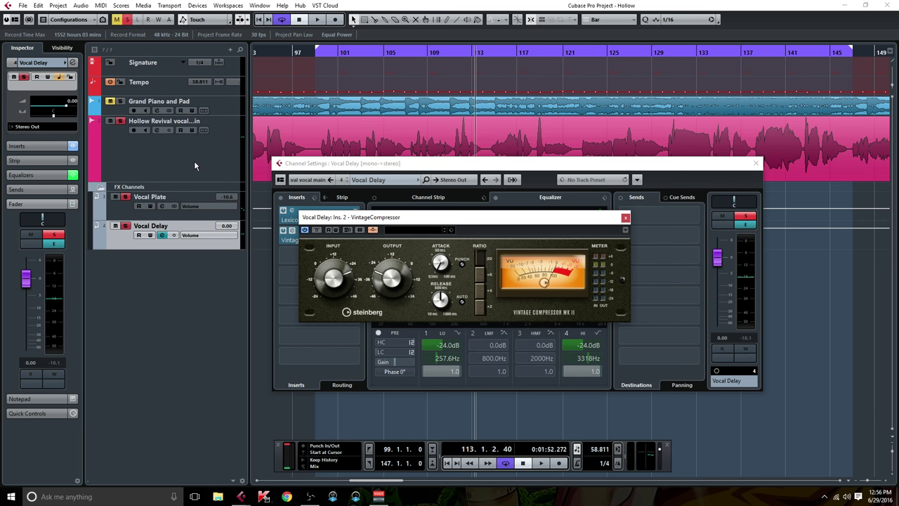
left_click(165, 137)
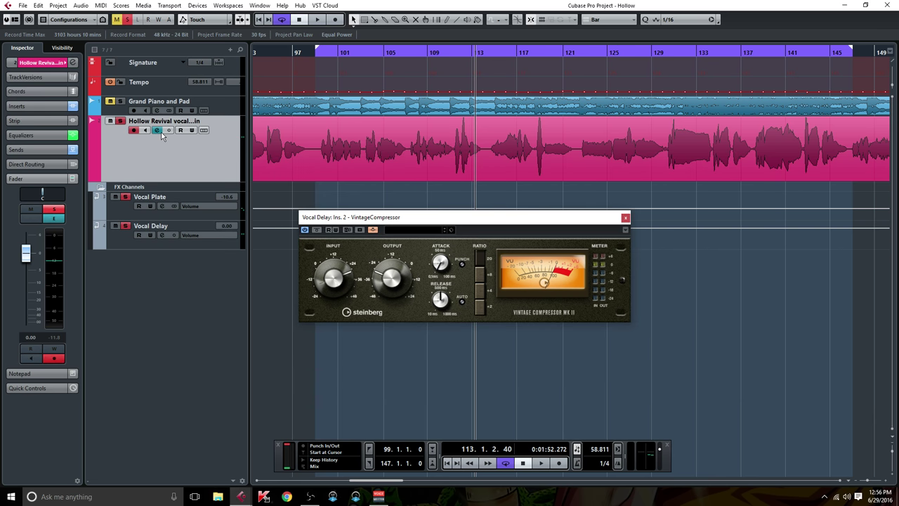
left_click(160, 130)
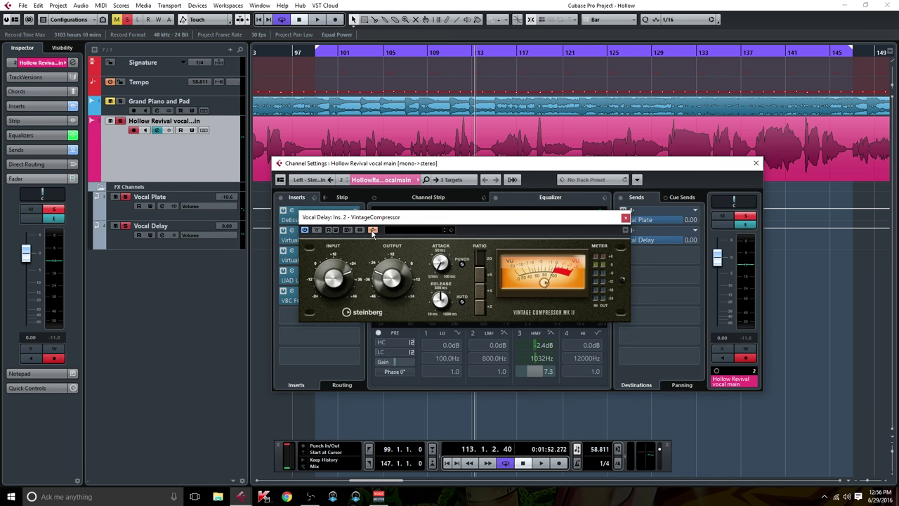
left_click_drag(422, 218, 361, 214)
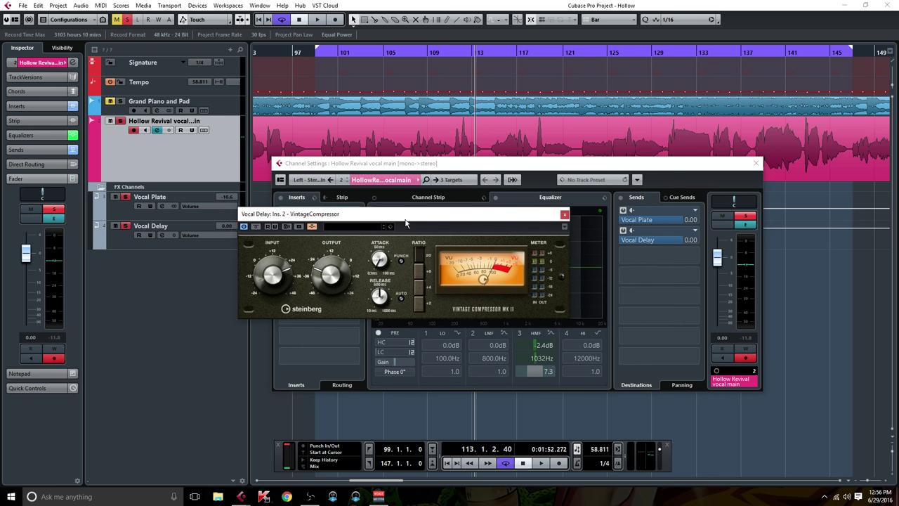
left_click(693, 258)
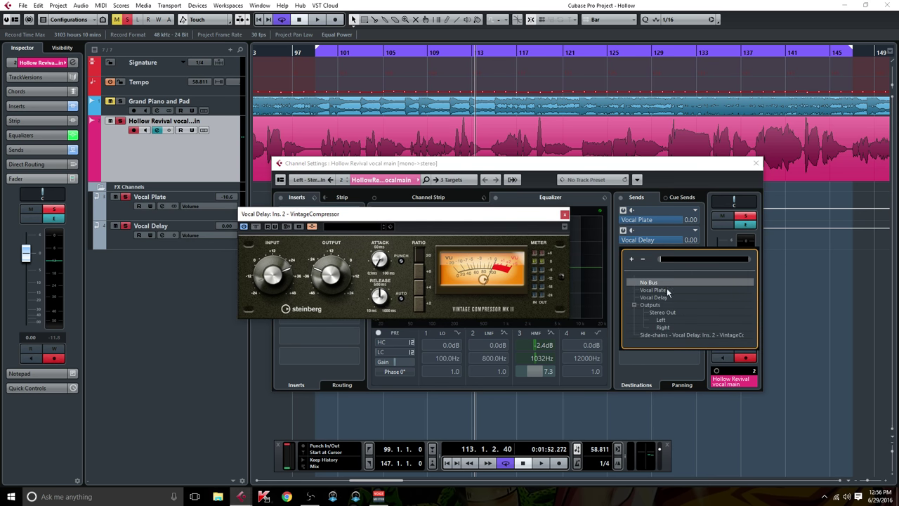
left_click(656, 335)
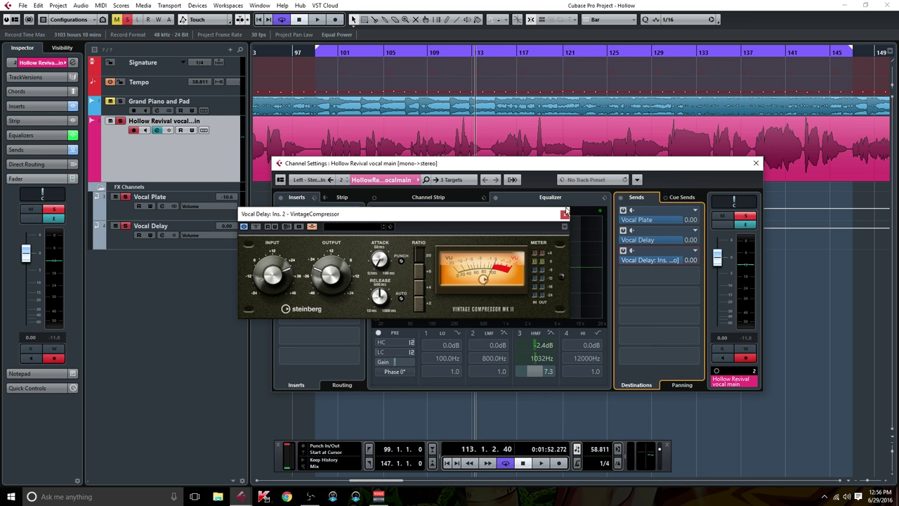
Audition the vocal with the side-chained delay compressor, stop playback, and close the compressor window.
key("space")
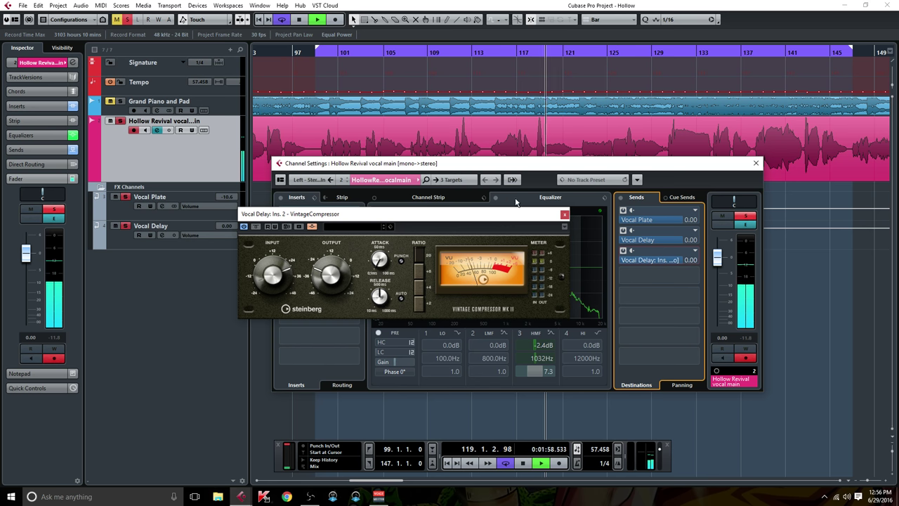
key("space")
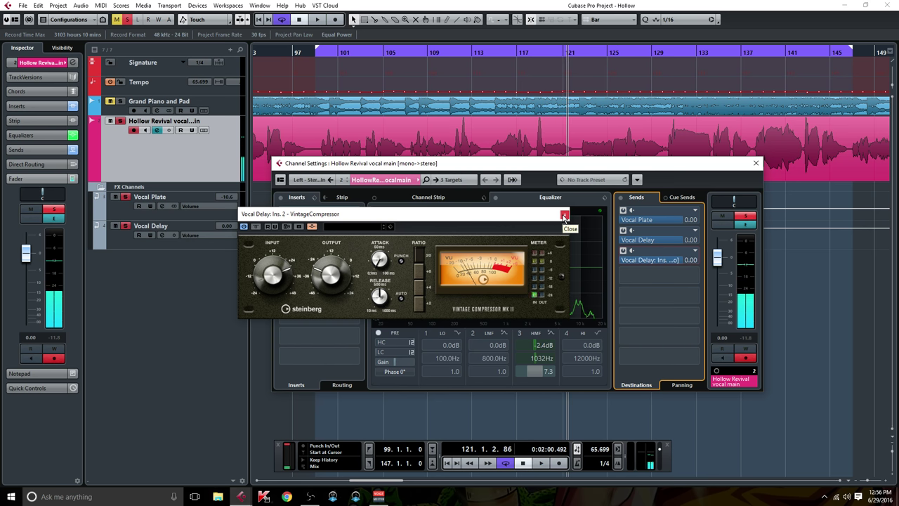
left_click(564, 215)
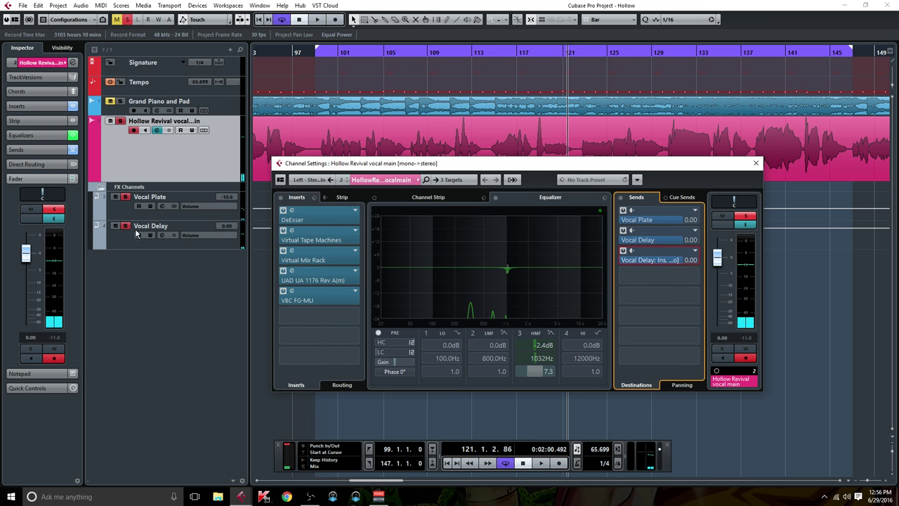
Set the Vocal Delay fader to -8.31 dB while auditioning the vocal from bar 100.
left_click(162, 235)
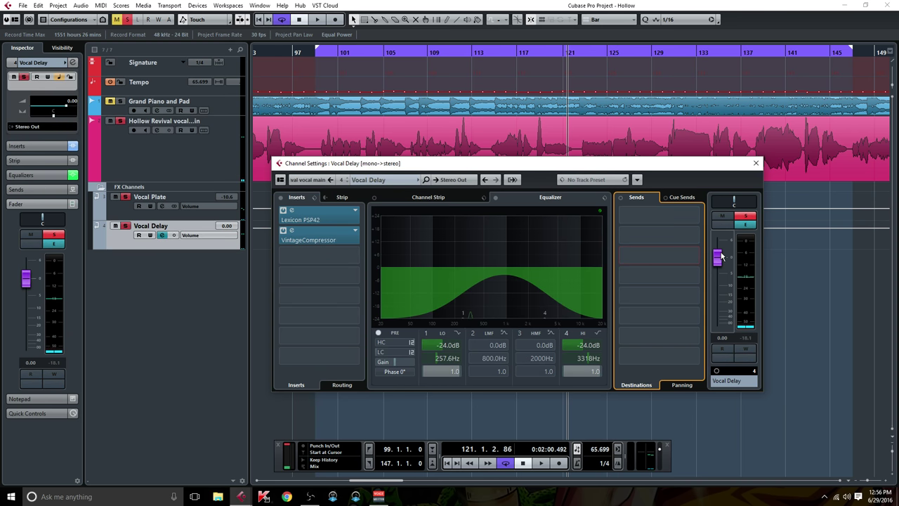
left_click_drag(720, 259, 723, 286)
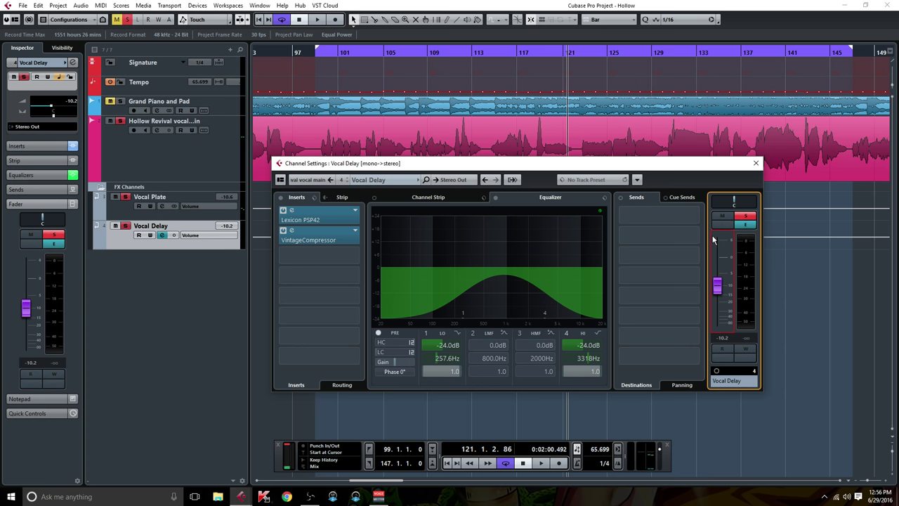
left_click(326, 60)
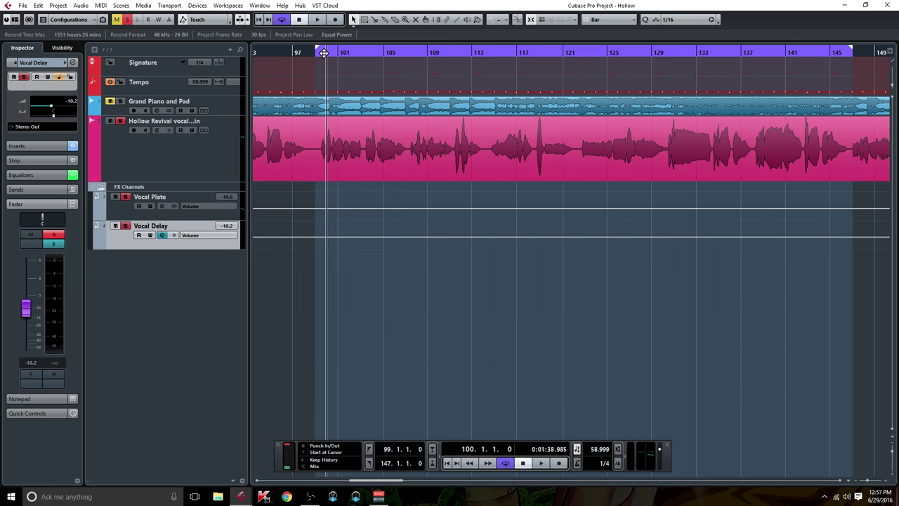
key("space")
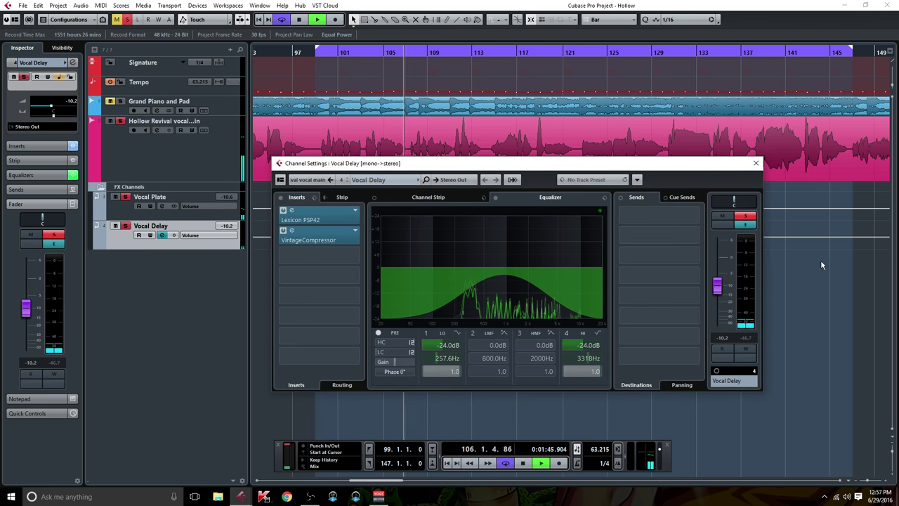
left_click_drag(717, 287, 716, 283)
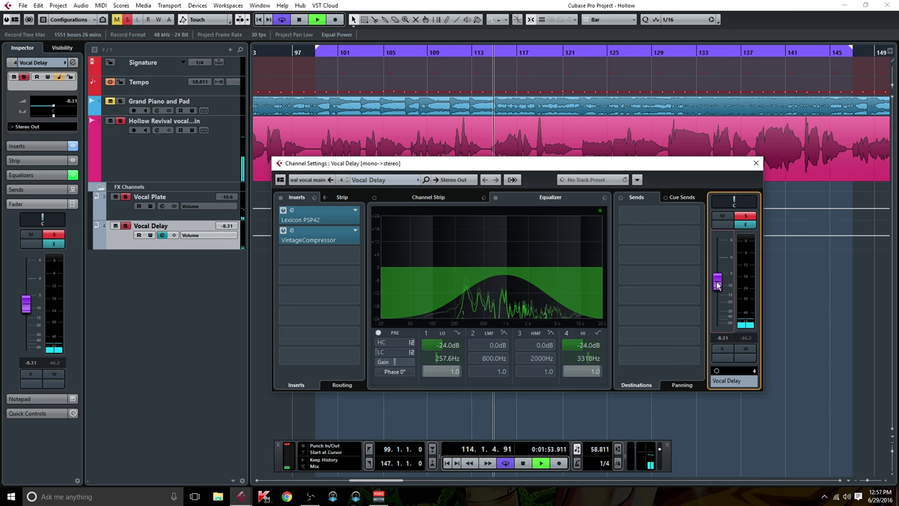
Check the Lexicon PSP42 settings during playback, stop after listening to the delay, and close the Vocal Delay channel settings.
left_click(309, 219)
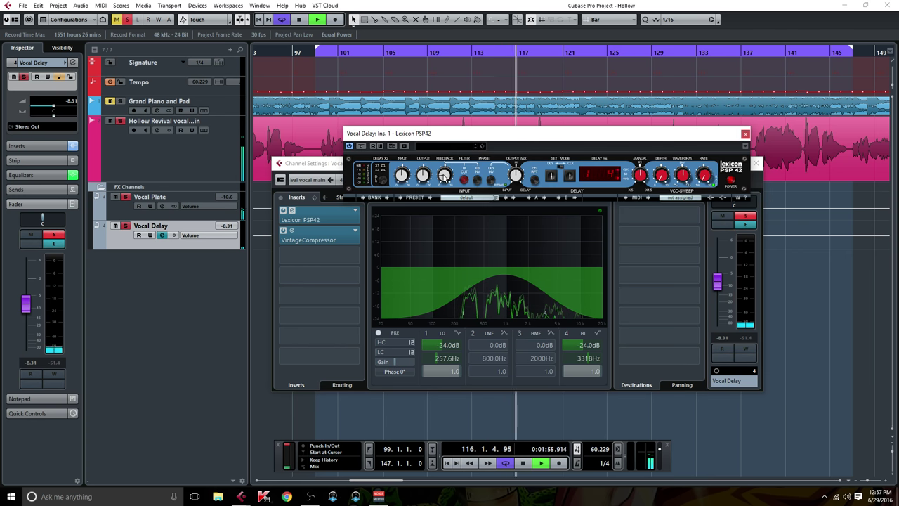
left_click(744, 134)
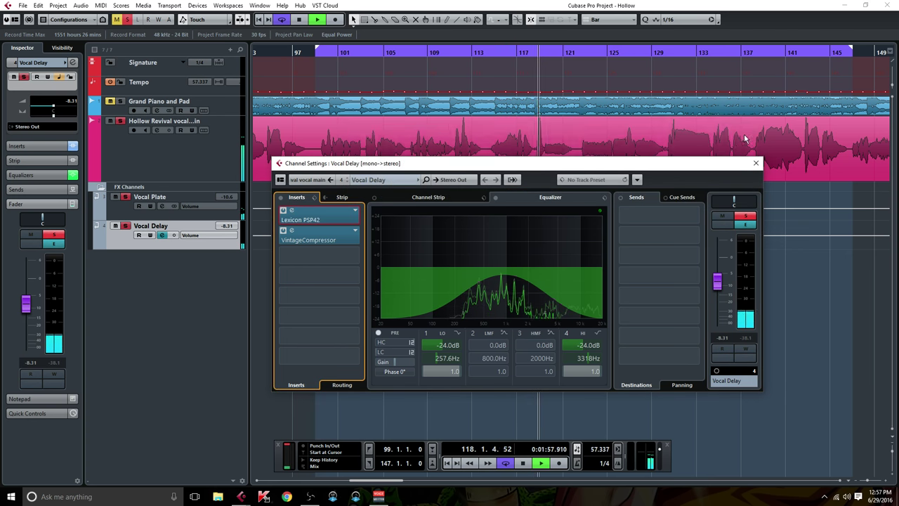
key("space")
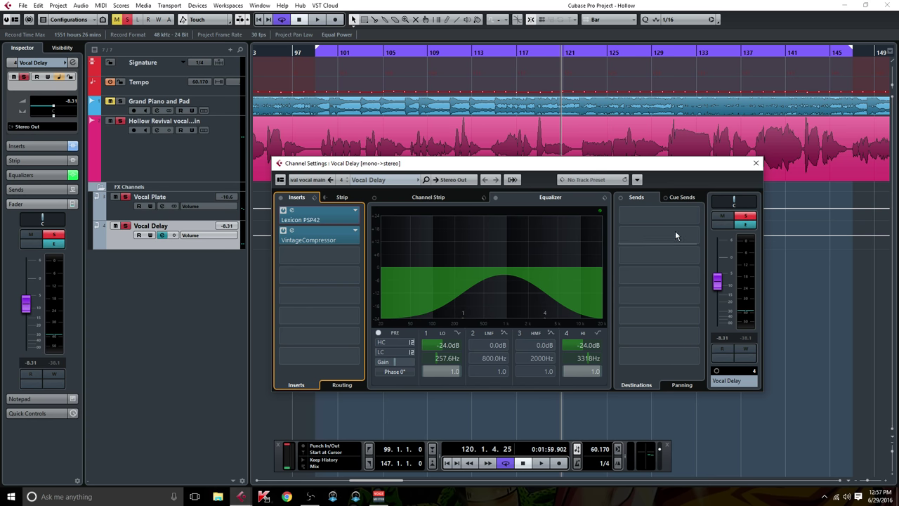
left_click(754, 164)
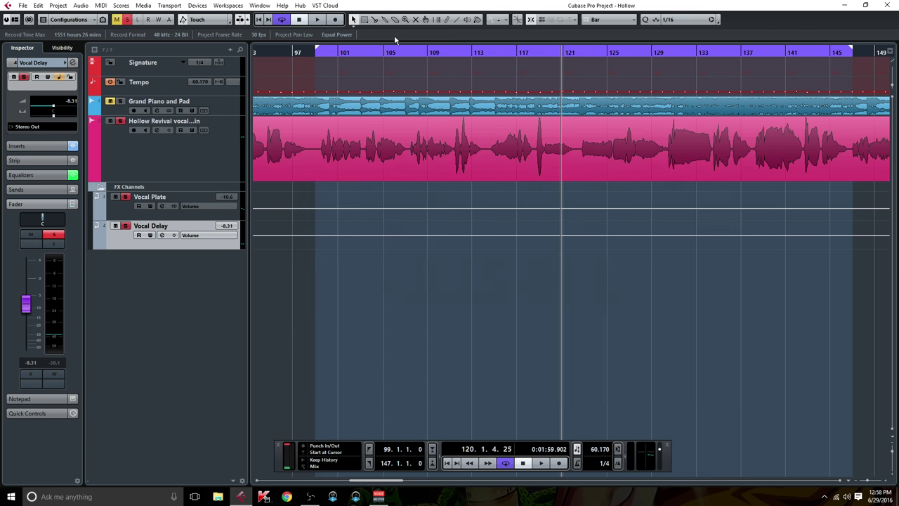
Play the vocal from bar 99 with the MixConsole open, comparing the sound with all inserts bypassed and active.
left_click(316, 54)
left_click(163, 235)
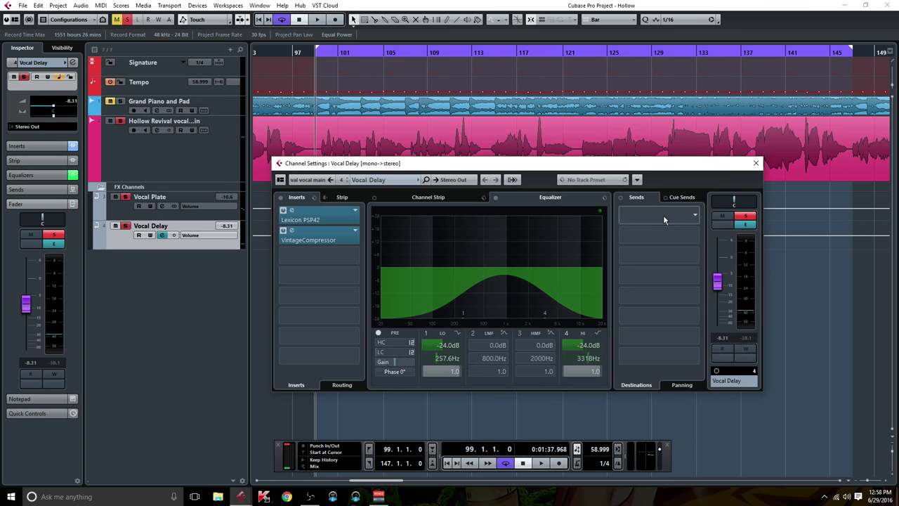
left_click(755, 164)
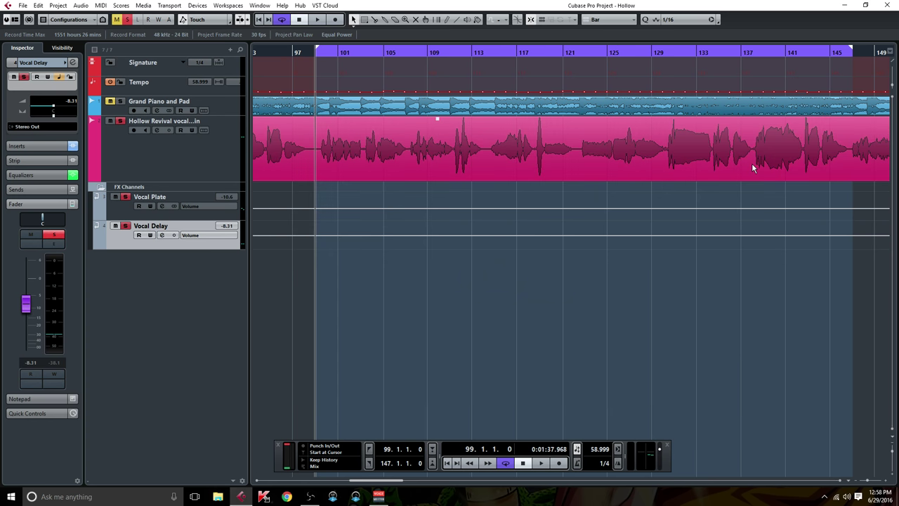
key("F3")
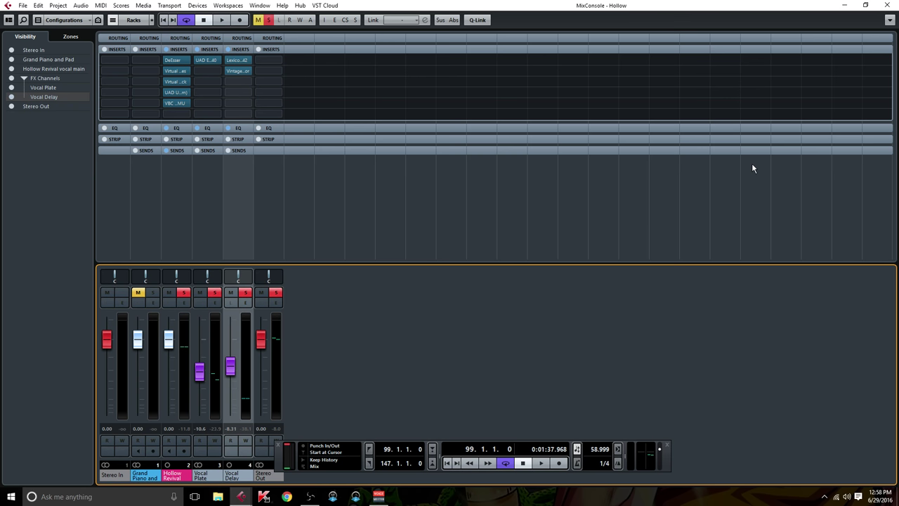
key("space")
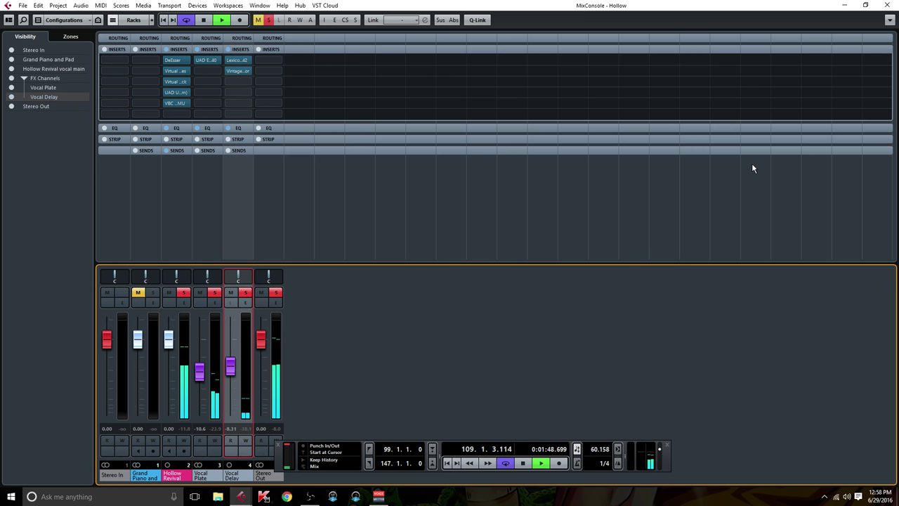
key("shift+b")
key("shift+b")
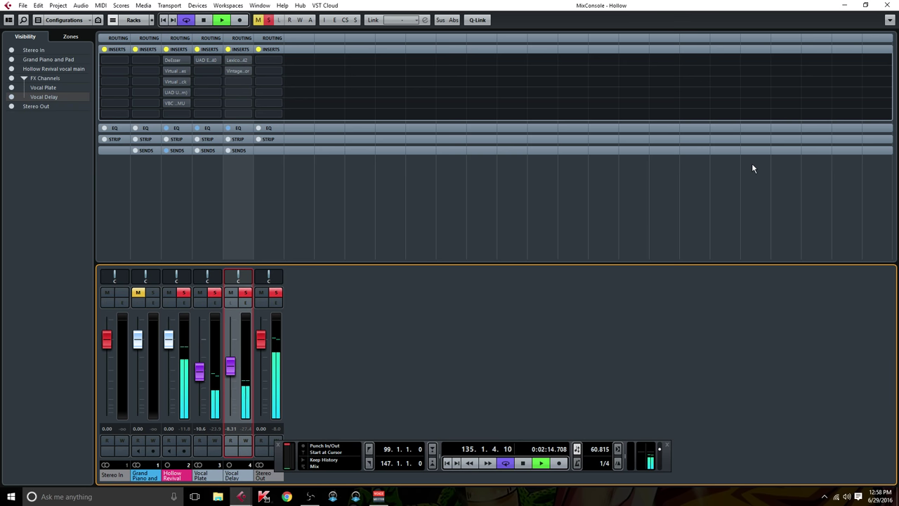
key("shift+b")
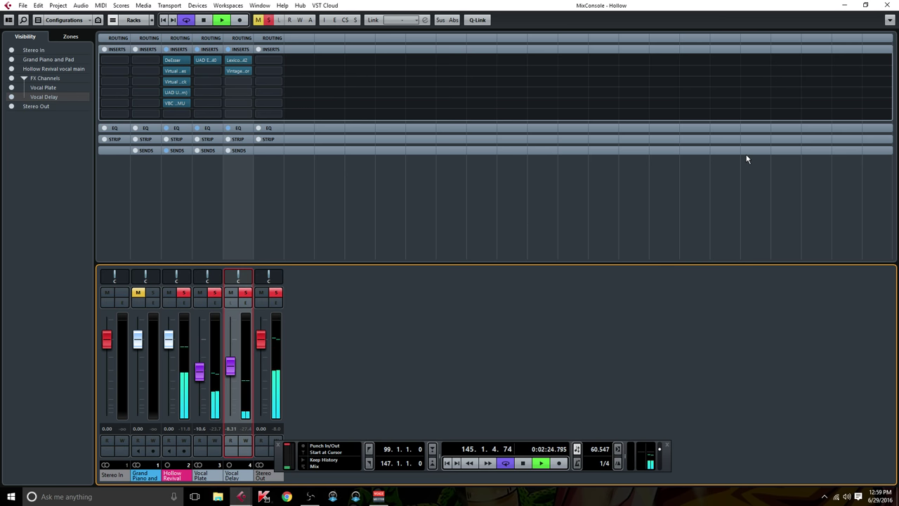
key("space")
key("F3")
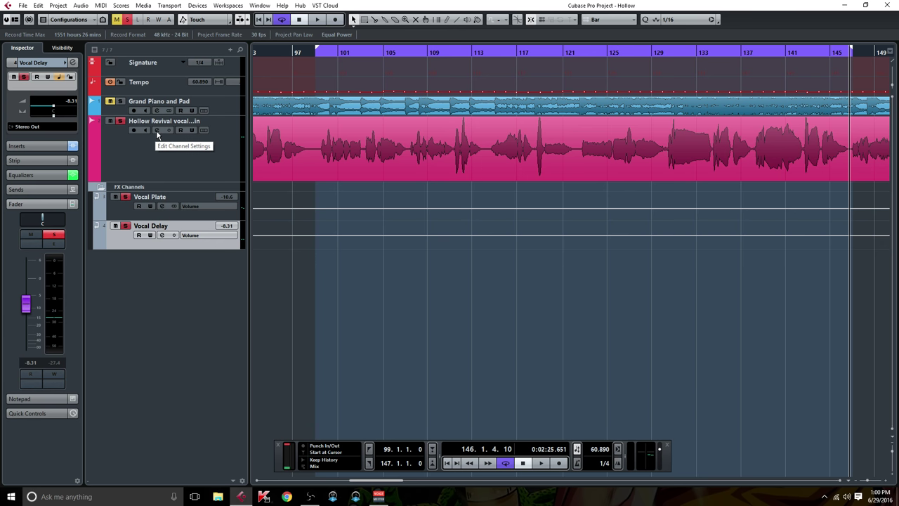
left_click(327, 134)
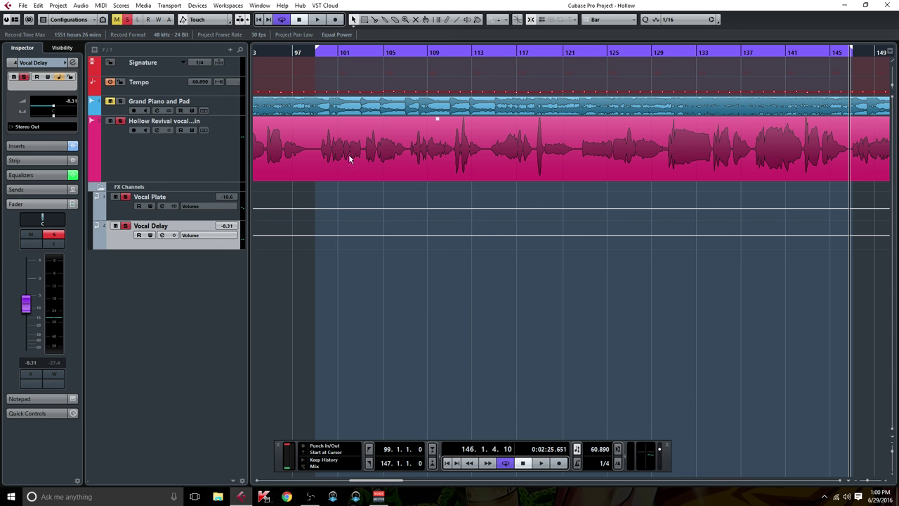
left_click(298, 187)
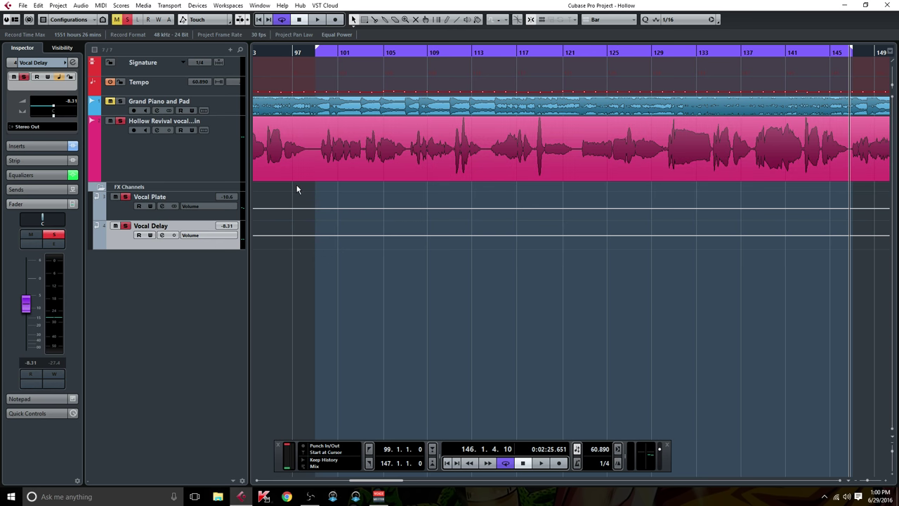
left_click(297, 175)
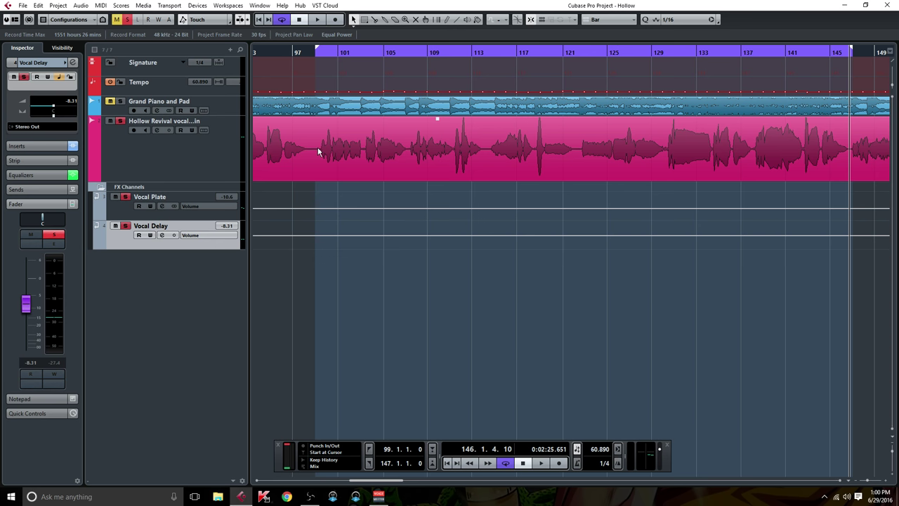